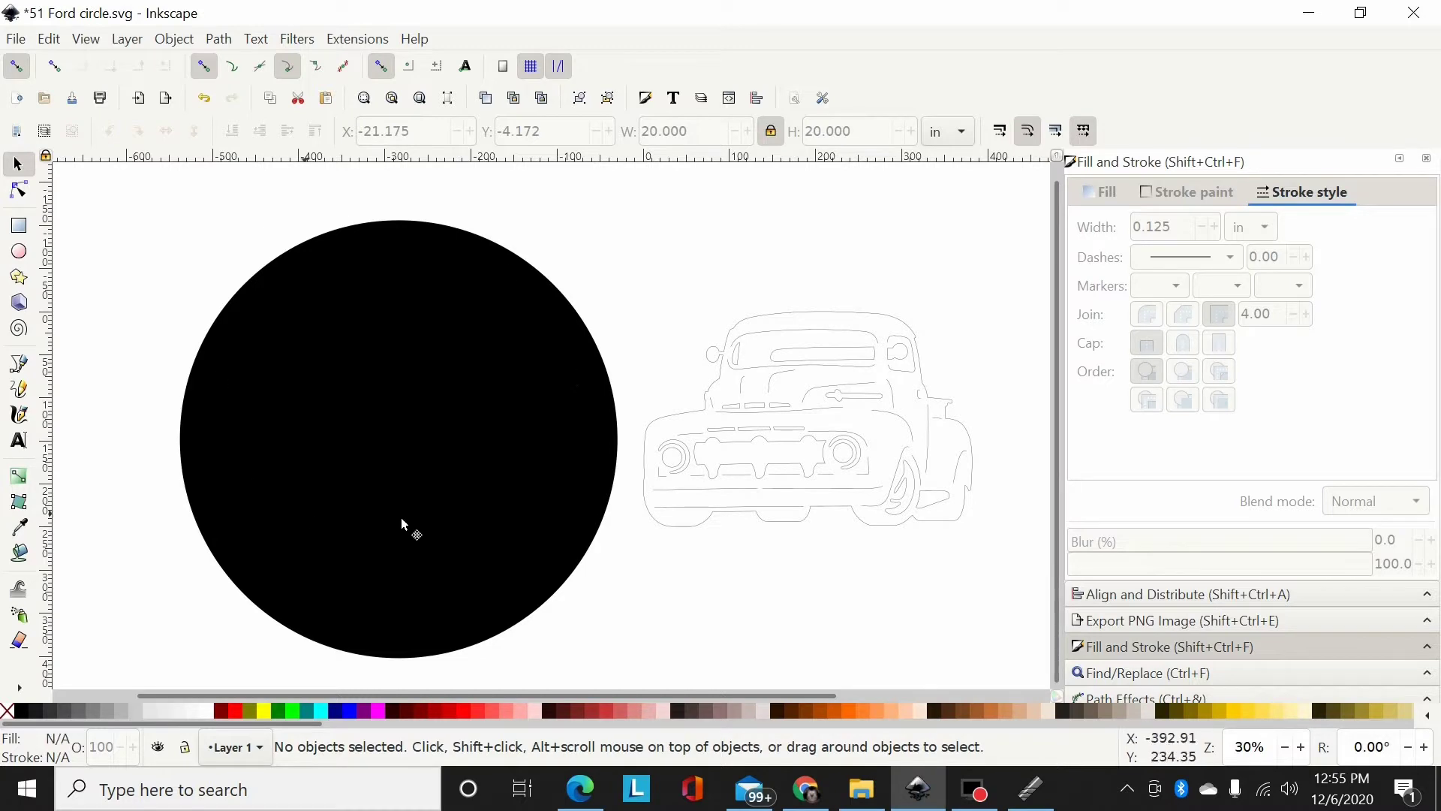
# Give the black circle a red fill at 56% opacity, then select the truck outline
pyautogui.click(481, 403)
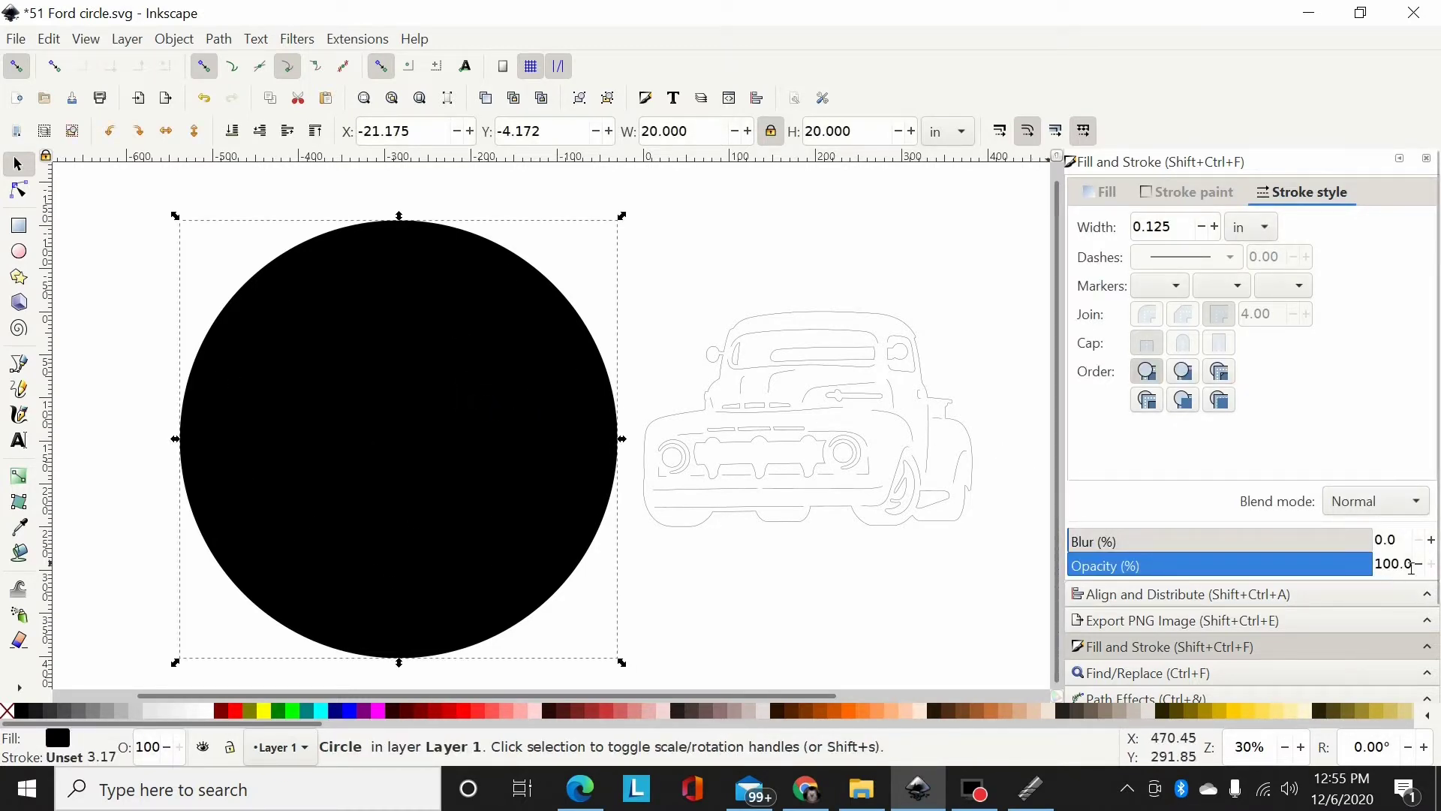
pyautogui.moveTo(1418, 565); pyautogui.dragTo(1421, 564)
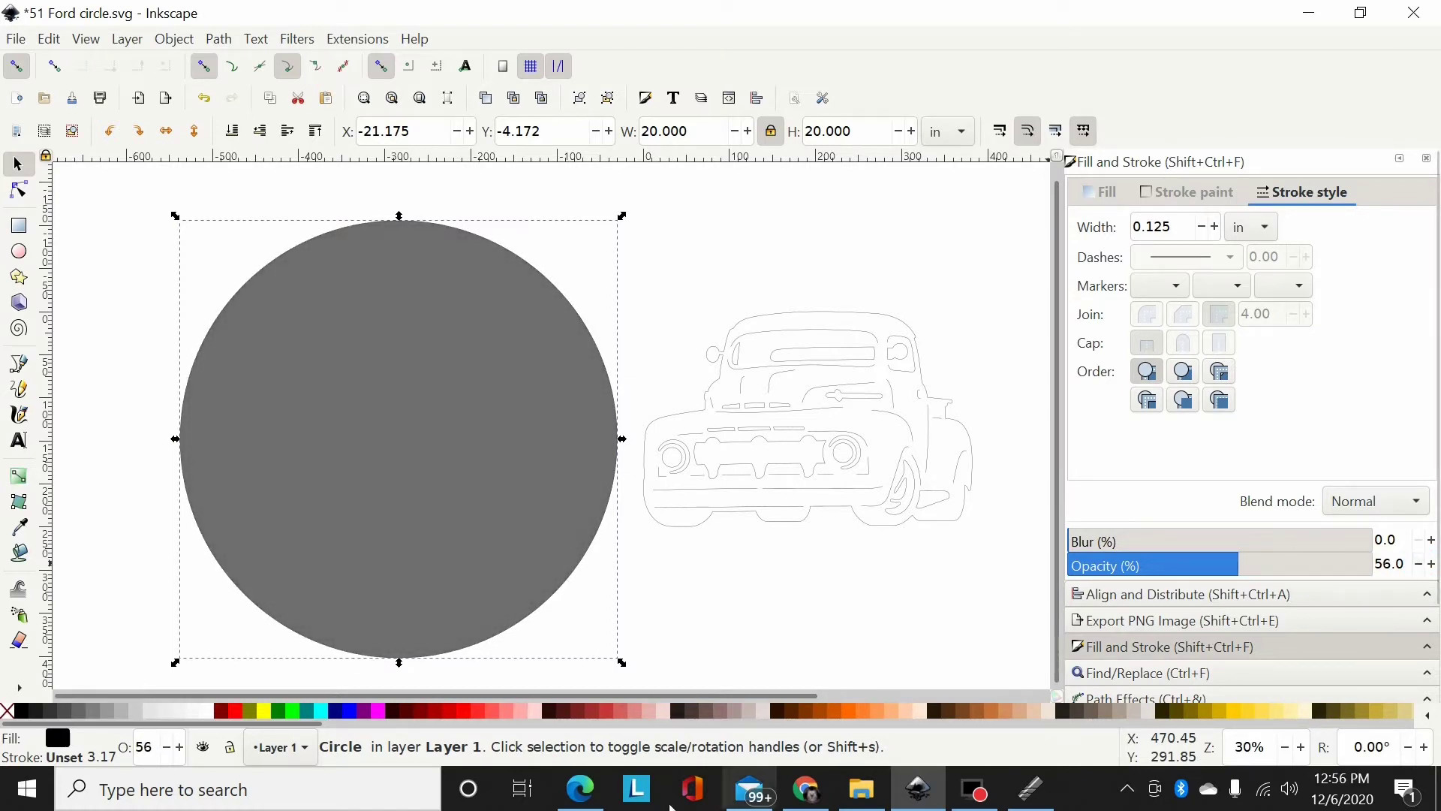
pyautogui.click(235, 710)
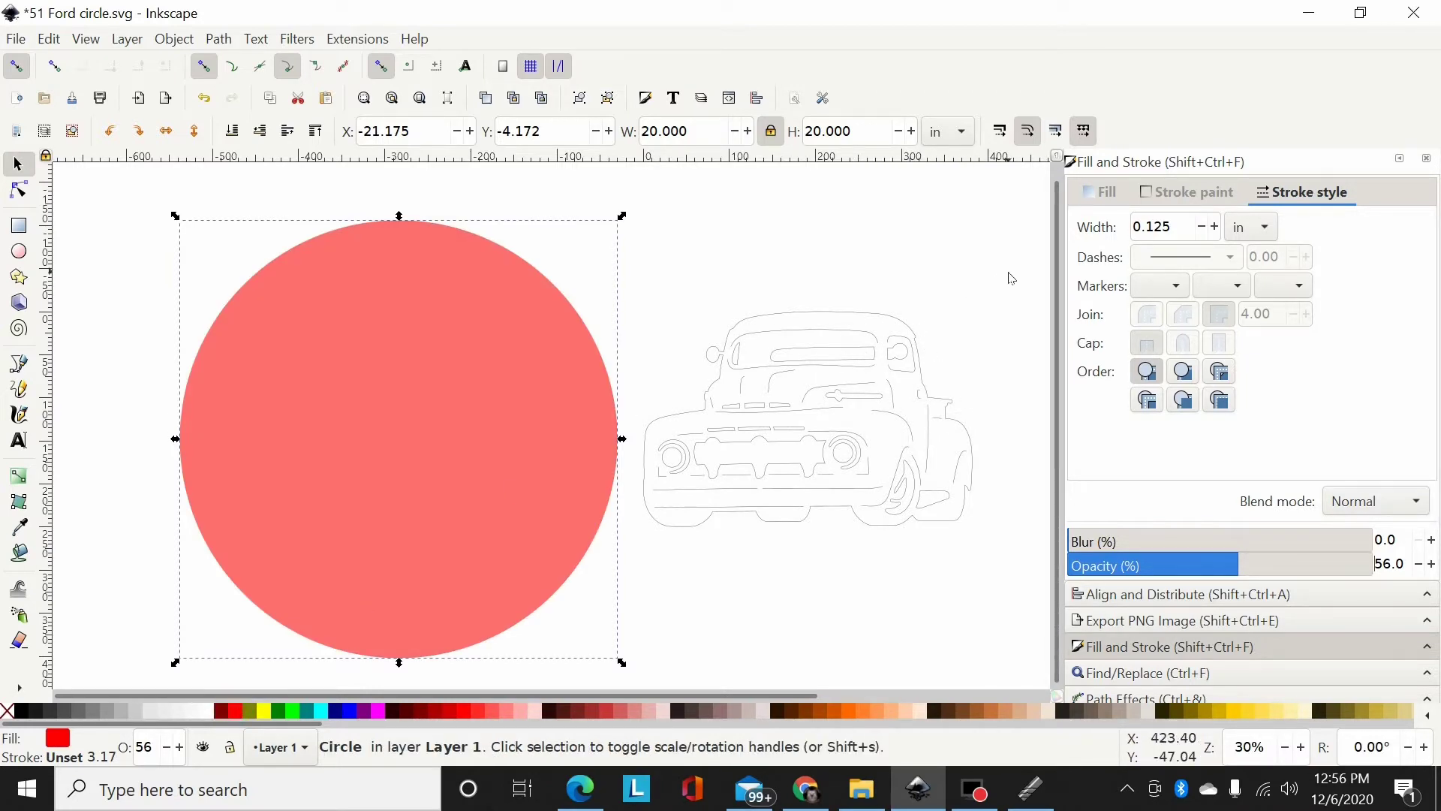
pyautogui.moveTo(1009, 271)
pyautogui.mouseDown()
pyautogui.moveTo(981, 322)
pyautogui.moveTo(611, 605)
pyautogui.mouseUp()
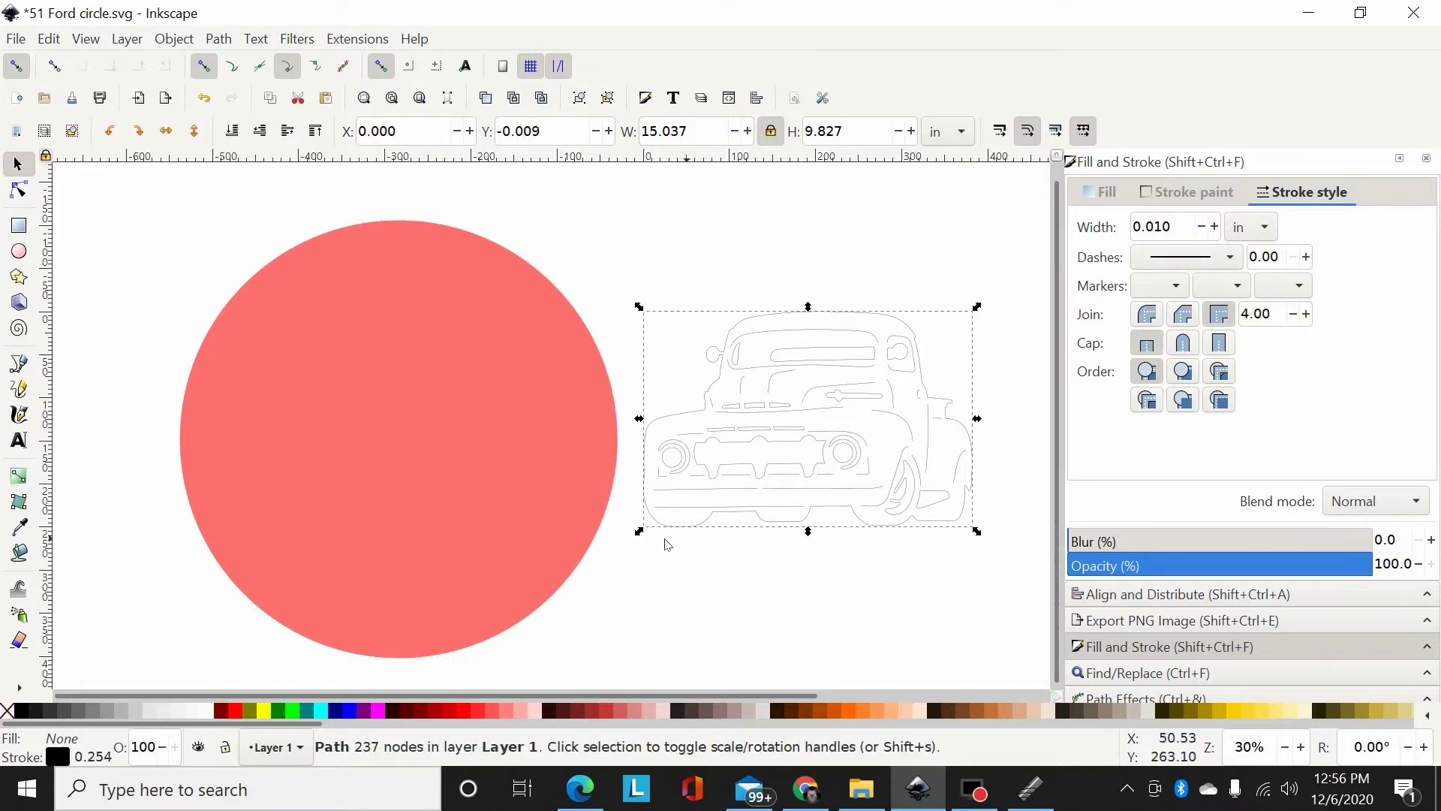
# Centre the truck on the red circle both horizontally and vertically with Align and Distribute
pyautogui.keyDown('shift'); pyautogui.click(473, 451); pyautogui.keyUp('shift')
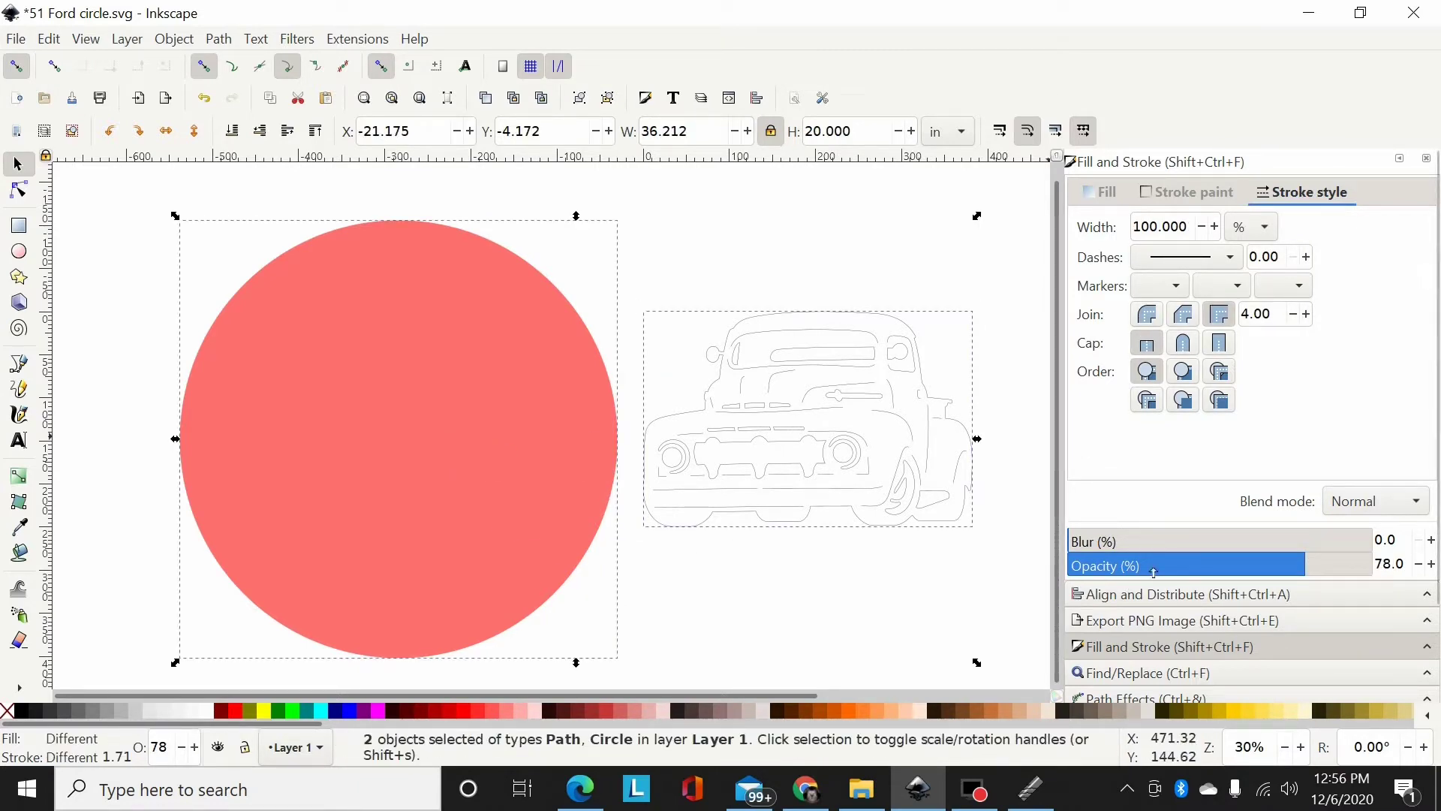
pyautogui.click(1141, 594)
pyautogui.click(1322, 261)
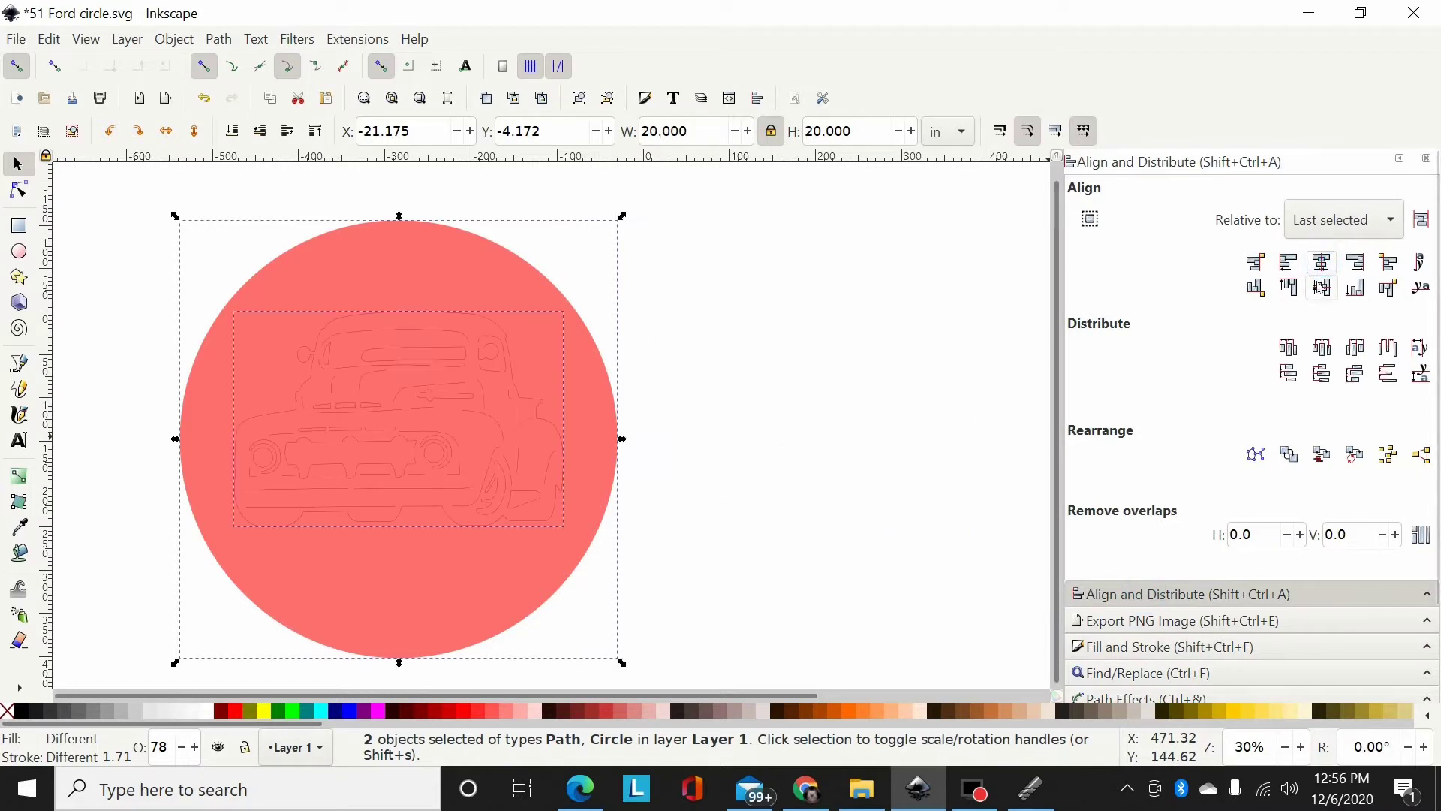
pyautogui.click(1322, 287)
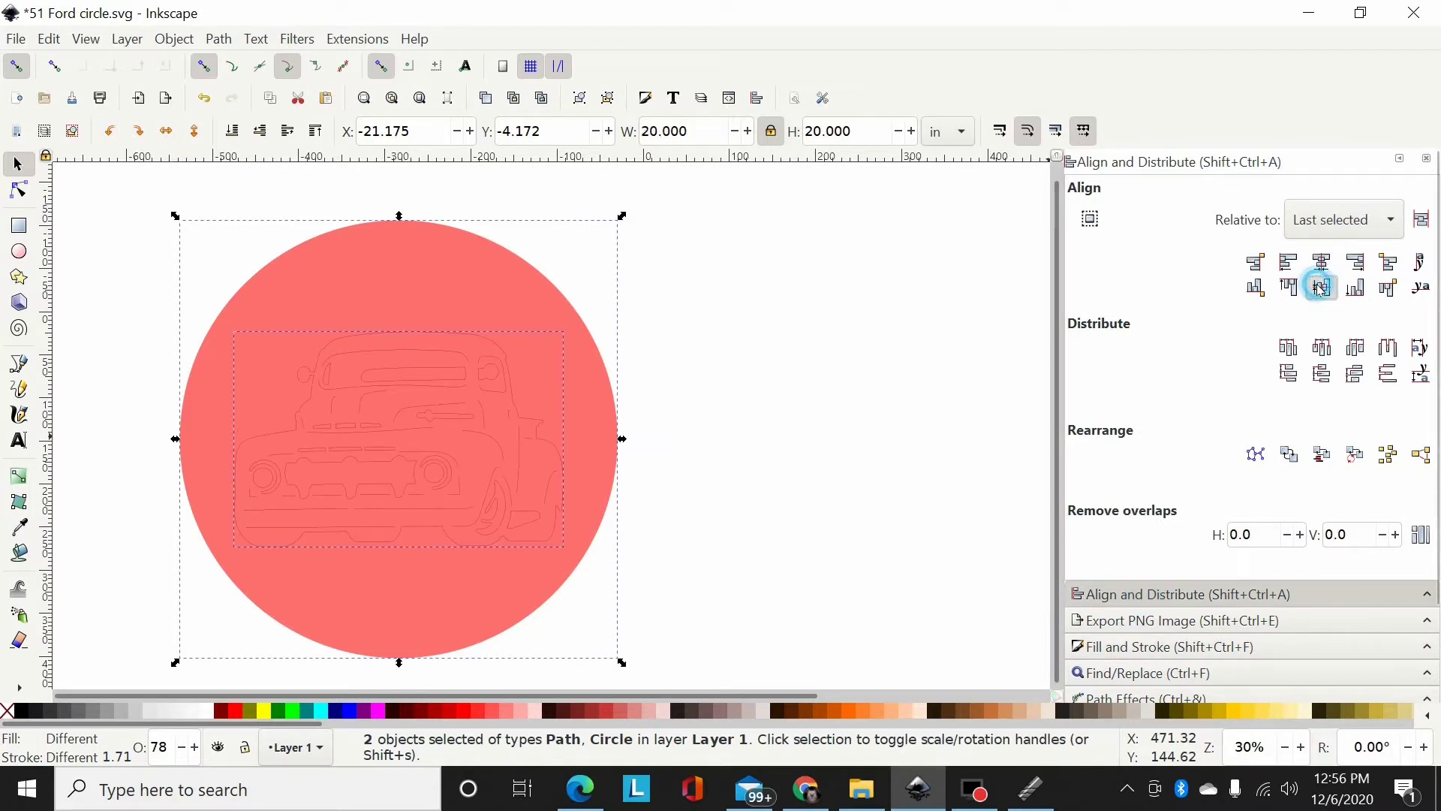
# Reselect the red circle briefly, then clear the selection
pyautogui.click(776, 451)
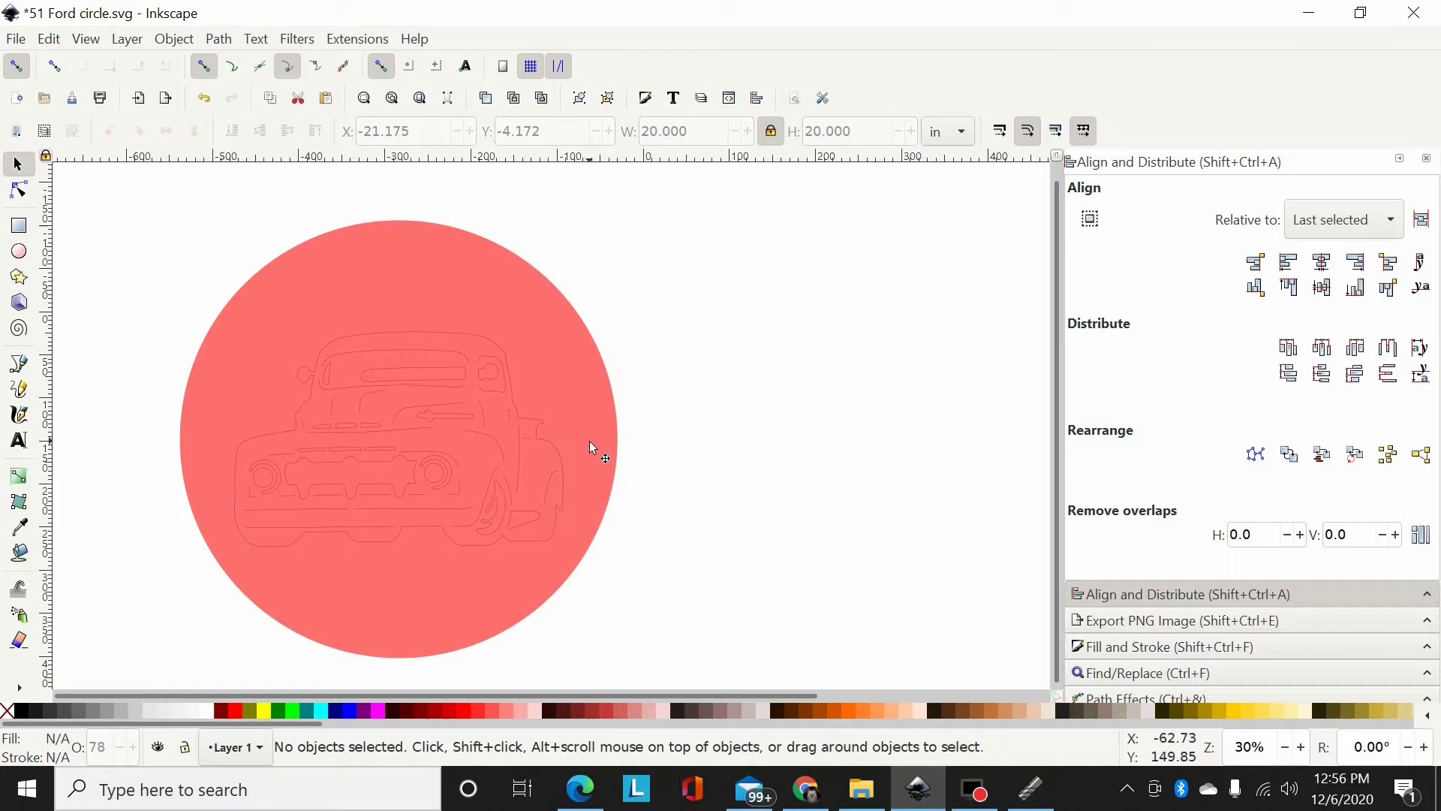
pyautogui.click(590, 443)
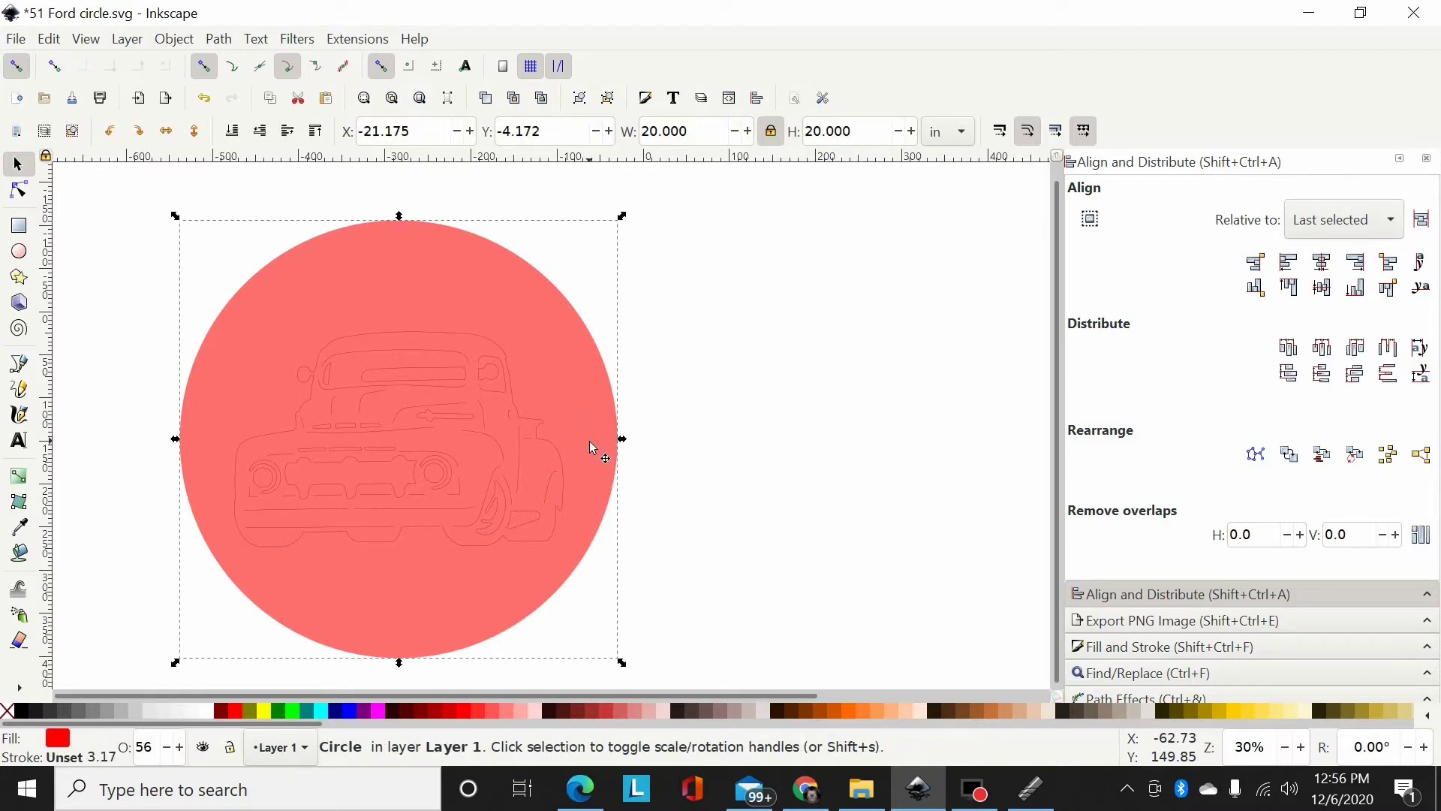
pyautogui.click(644, 691)
pyautogui.click(689, 572)
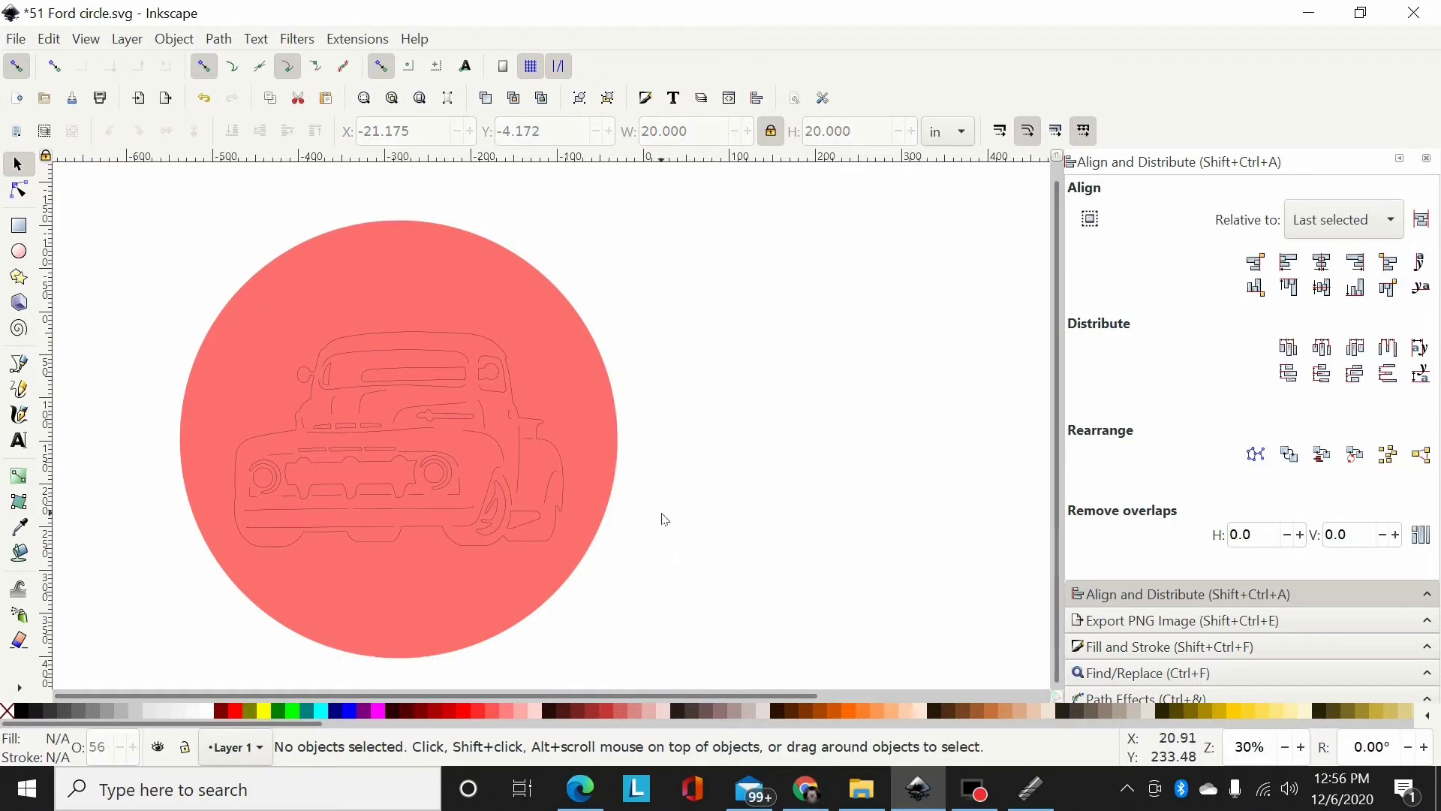
pyautogui.press('+')
pyautogui.press('+')
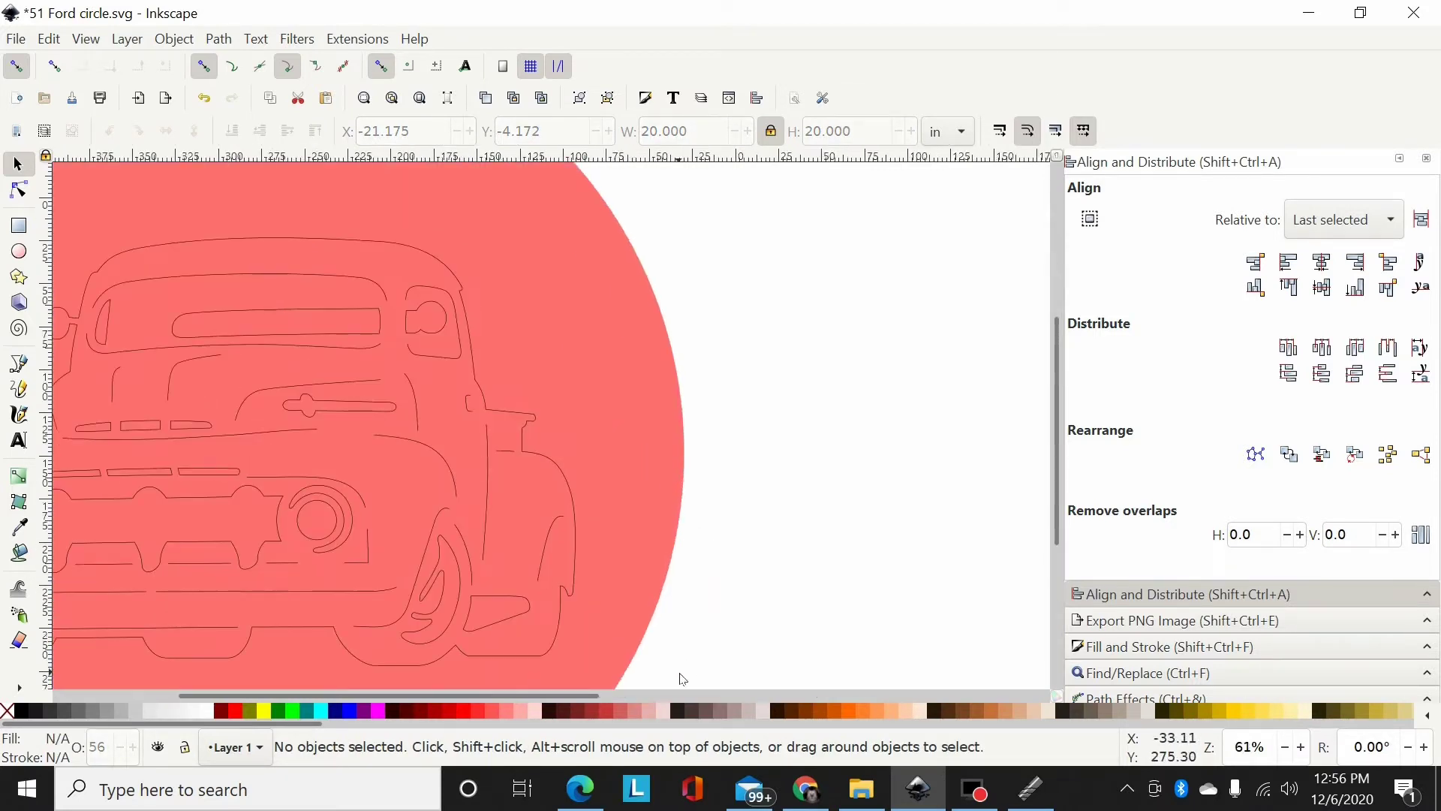
pyautogui.moveTo(581, 695); pyautogui.dragTo(470, 681)
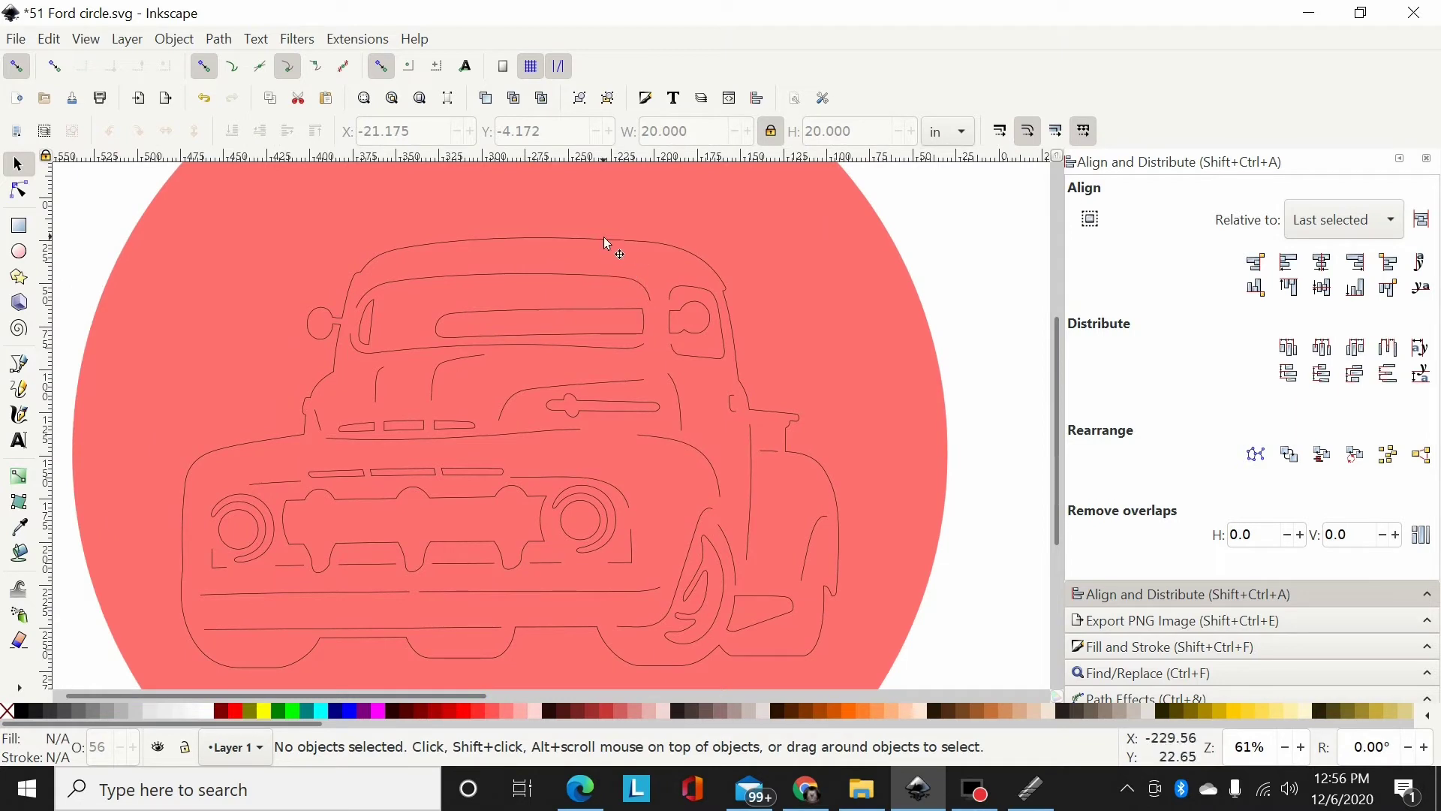
pyautogui.scroll(-2, 604, 237)
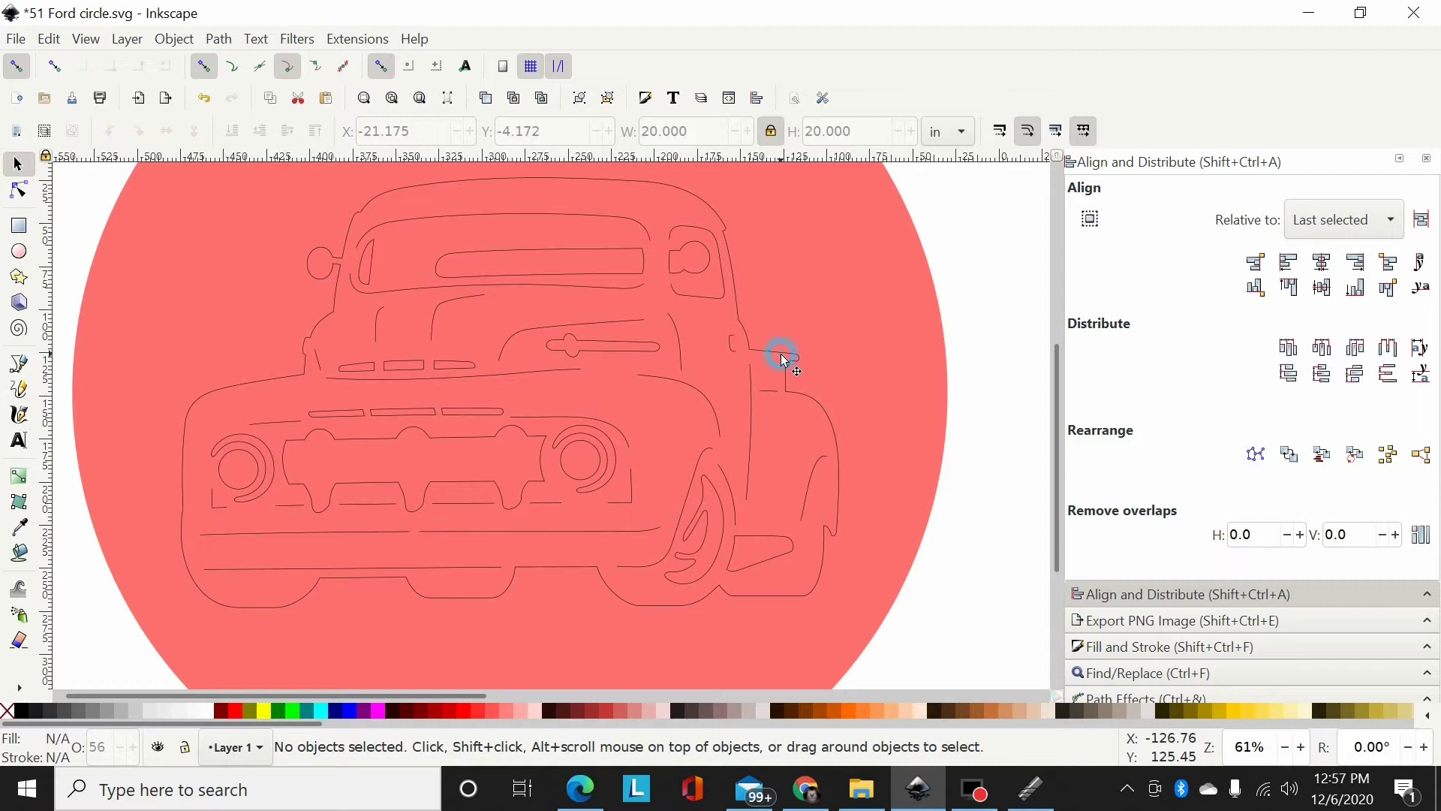
# Break the truck outline apart into 45 separate paths
pyautogui.click(780, 354)
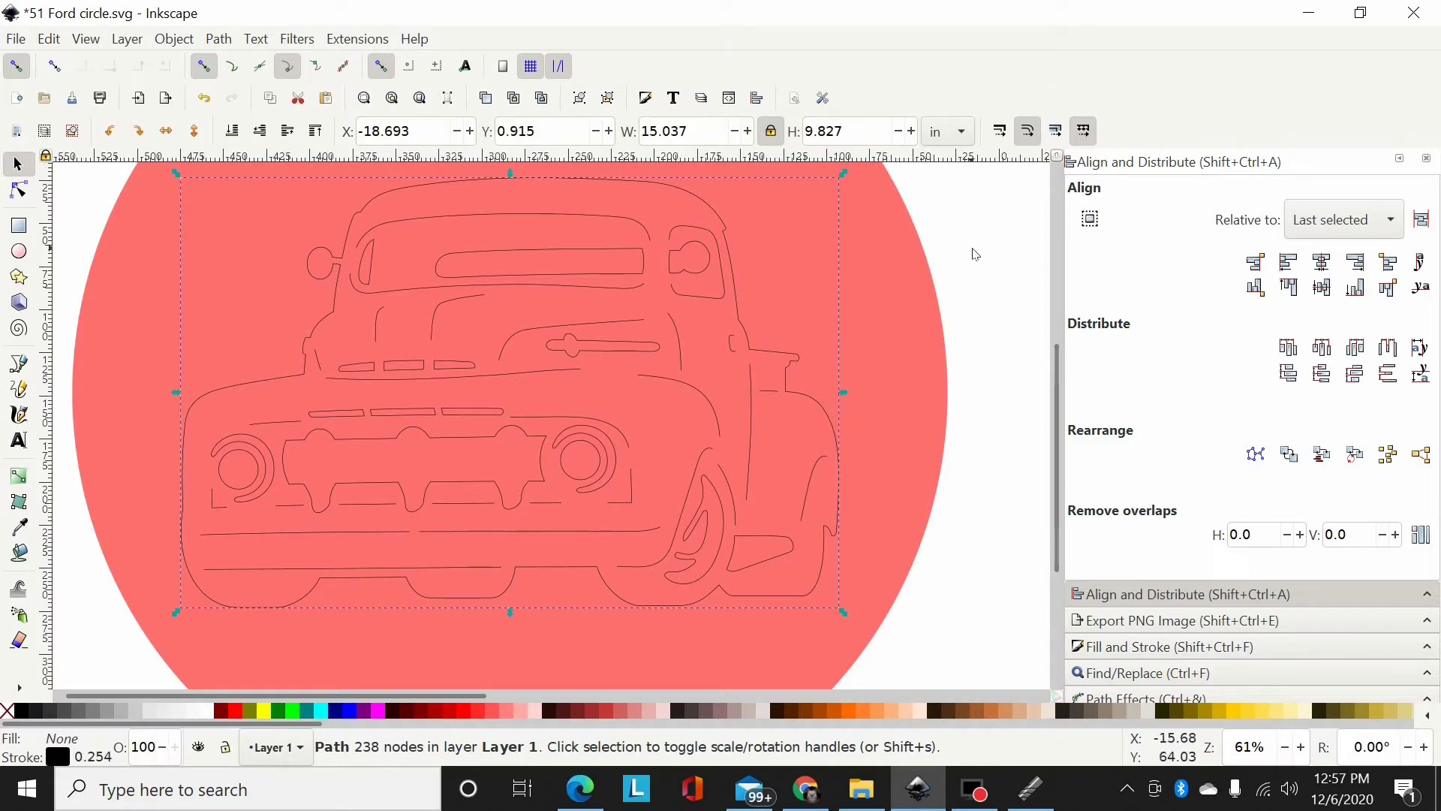
pyautogui.press('ctrl')
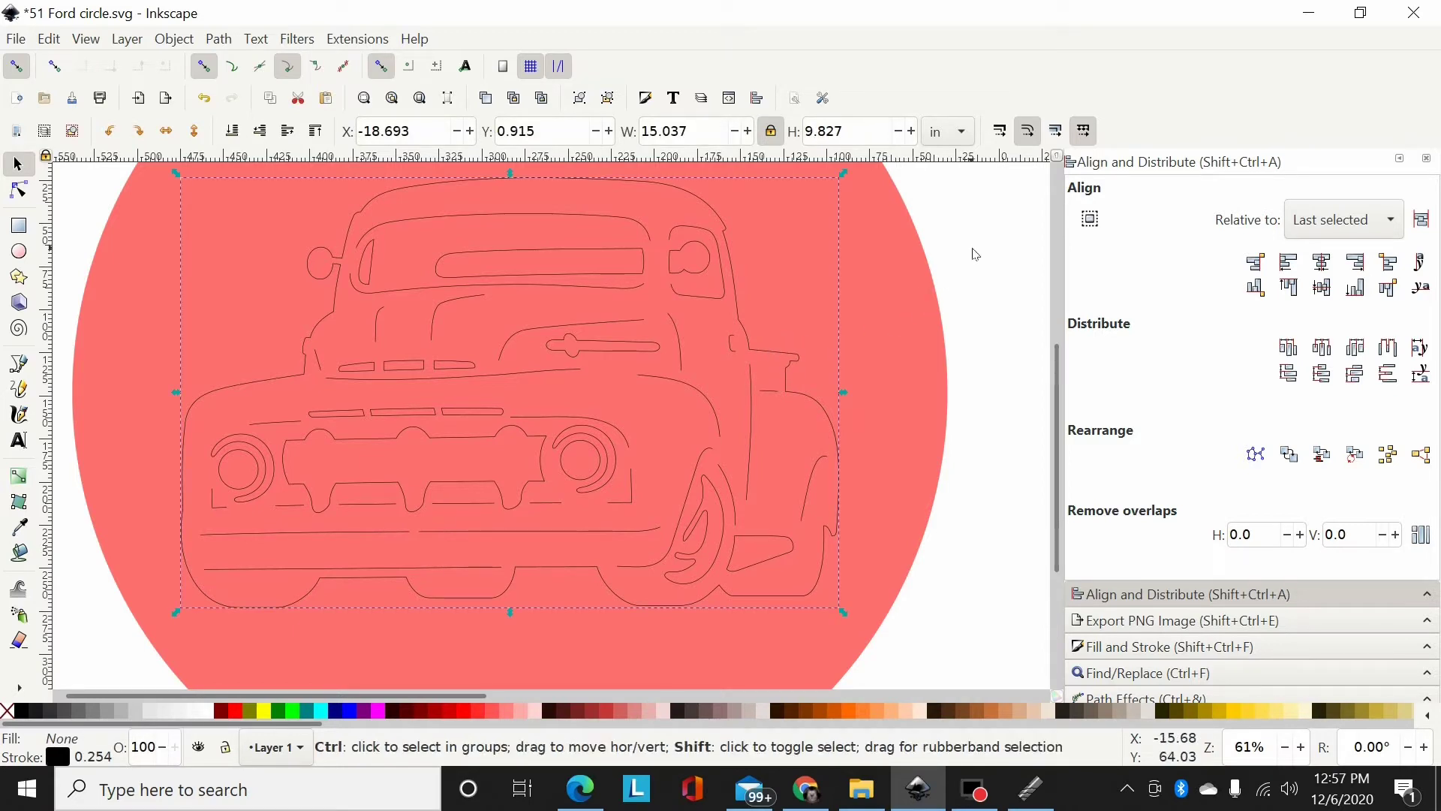
pyautogui.hotkey('ctrl', 'shift', 'k')
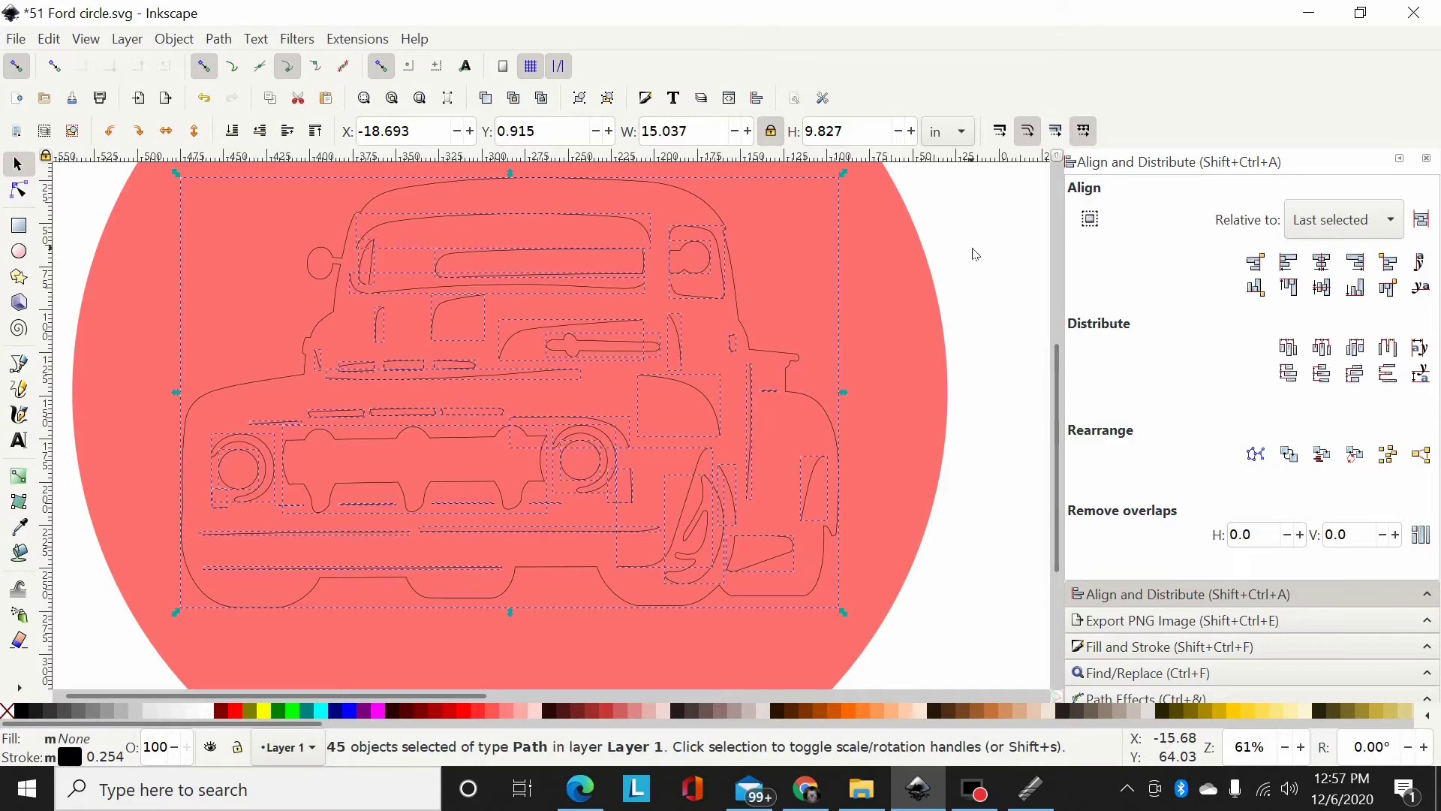
pyautogui.click(971, 249)
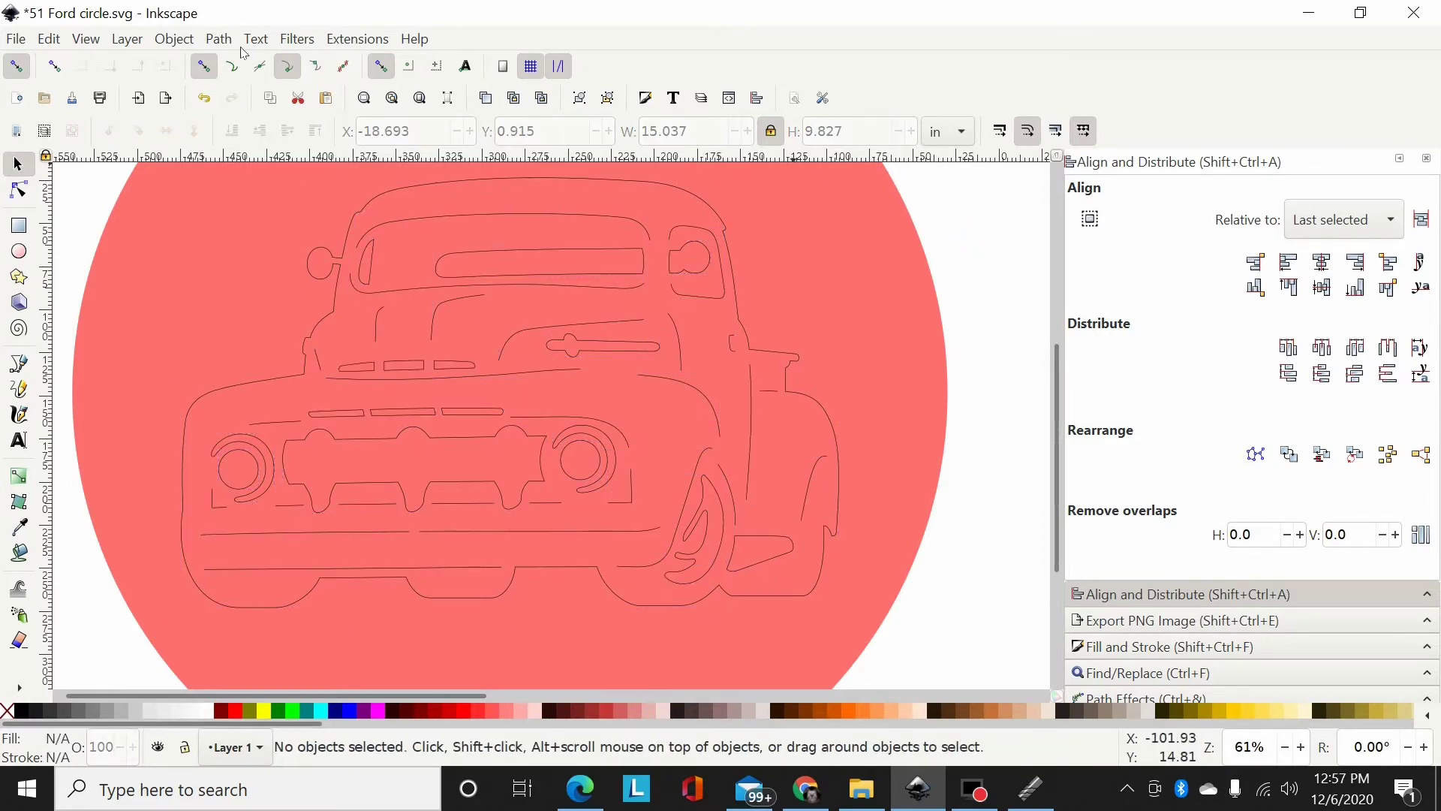
pyautogui.click(219, 41)
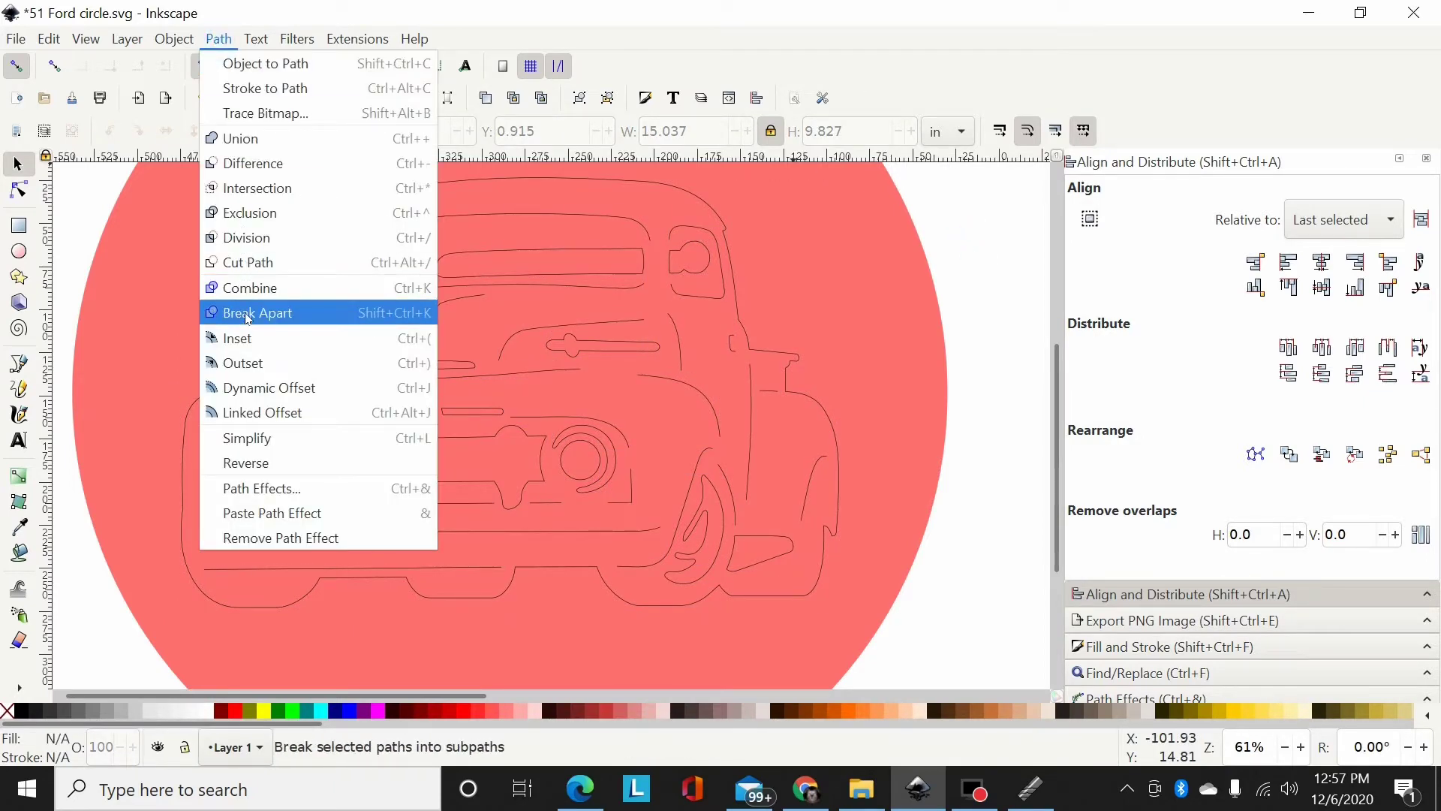
pyautogui.click(979, 222)
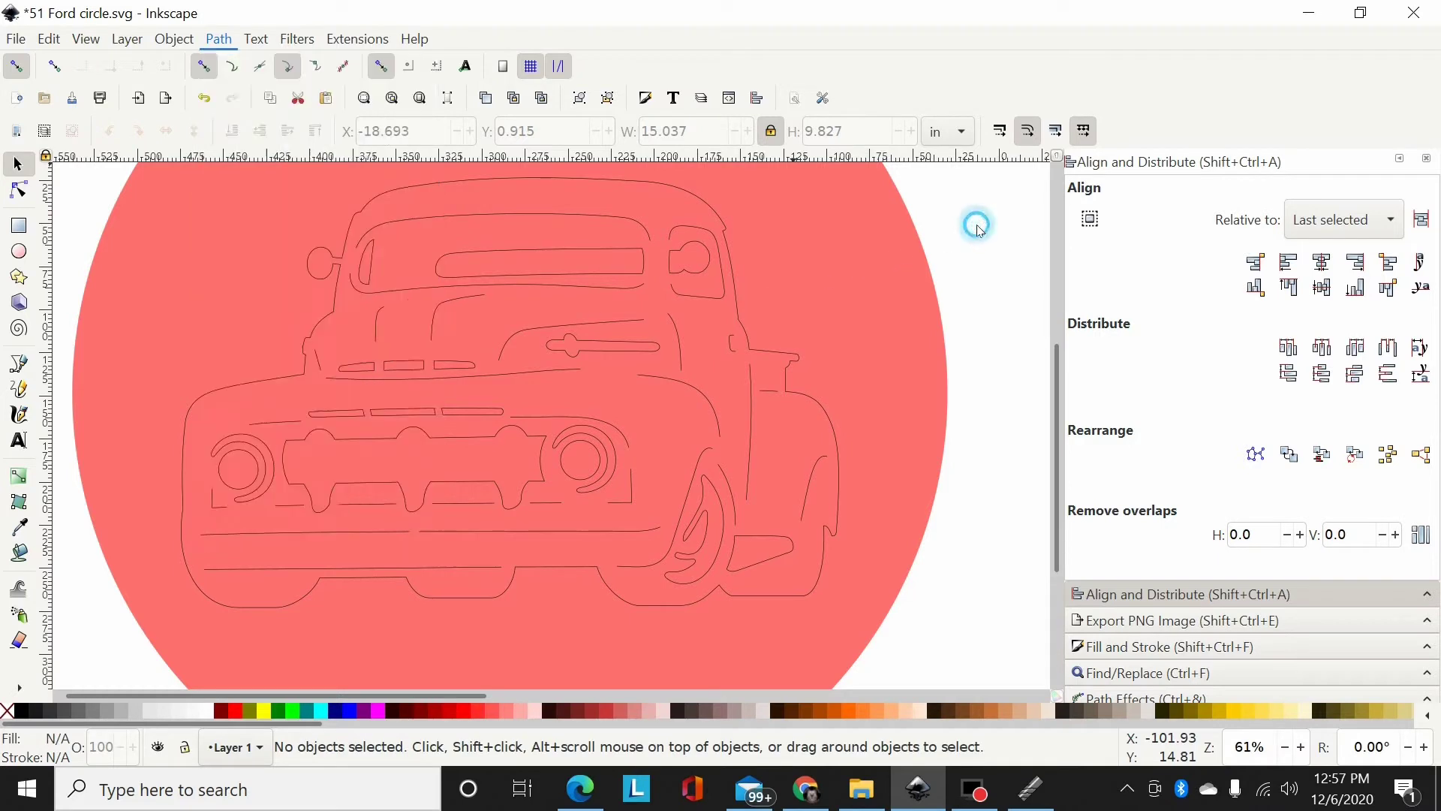
# Duplicate the truck's outer outline path in place
pyautogui.click(720, 216)
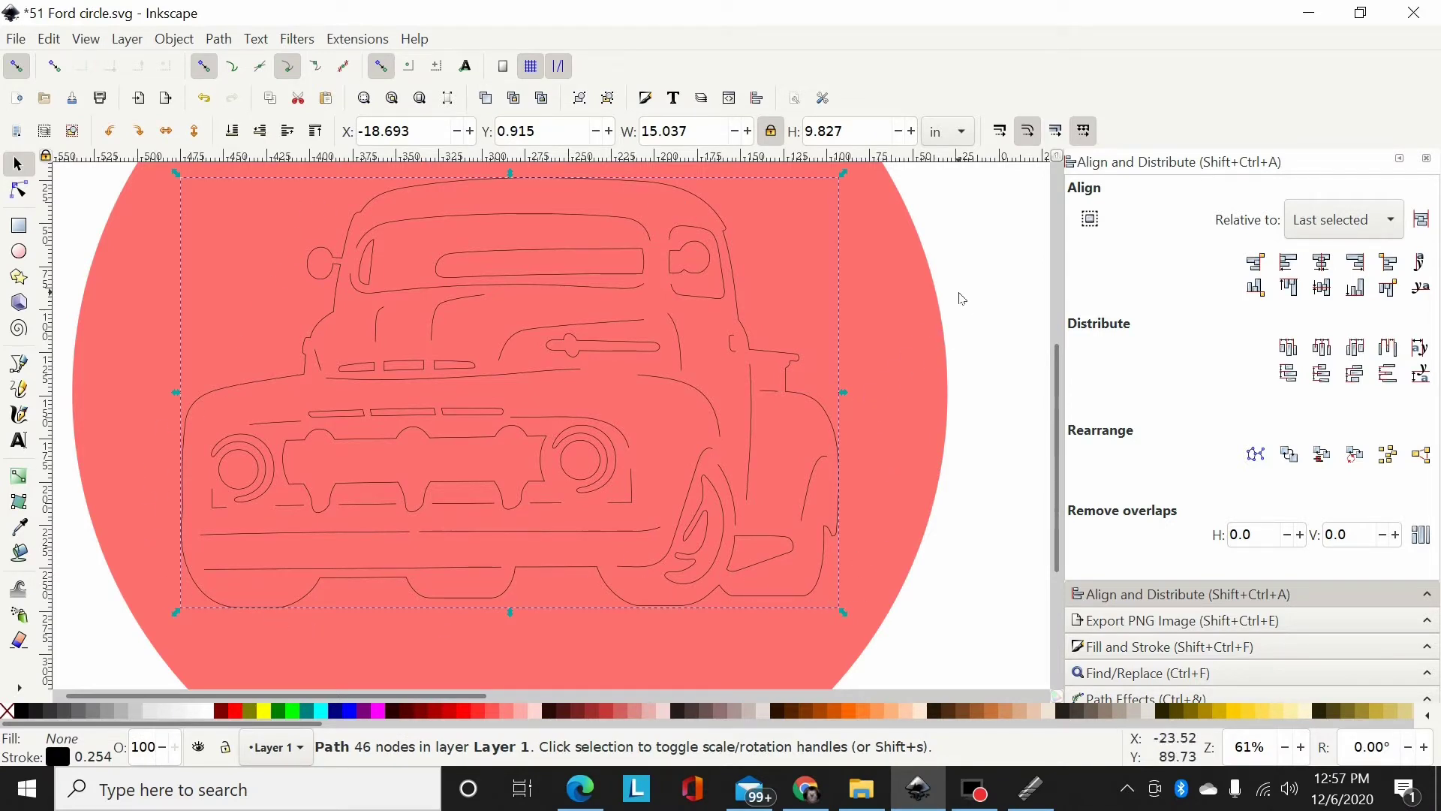
pyautogui.press('ctrl')
pyautogui.click(50, 42)
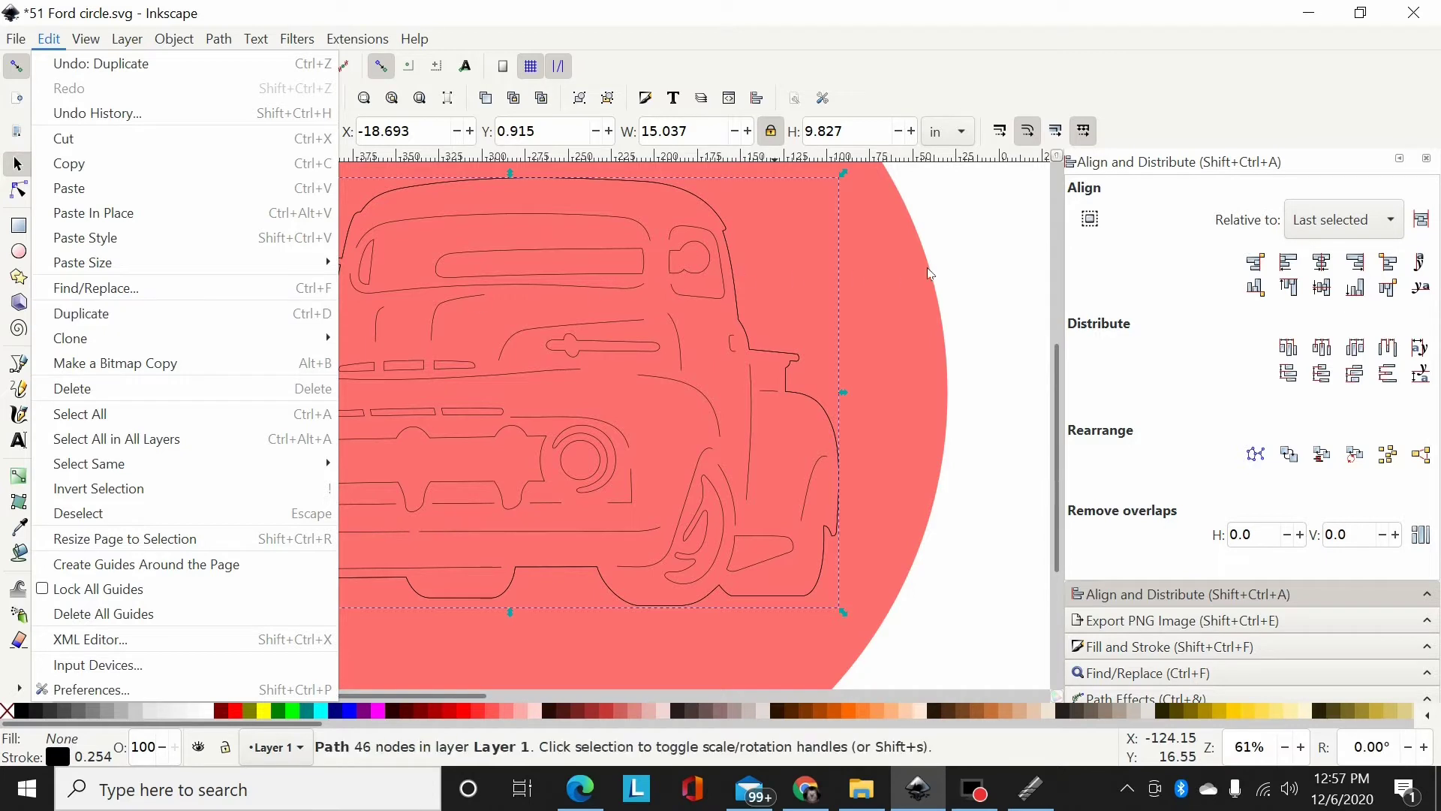
pyautogui.click(976, 267)
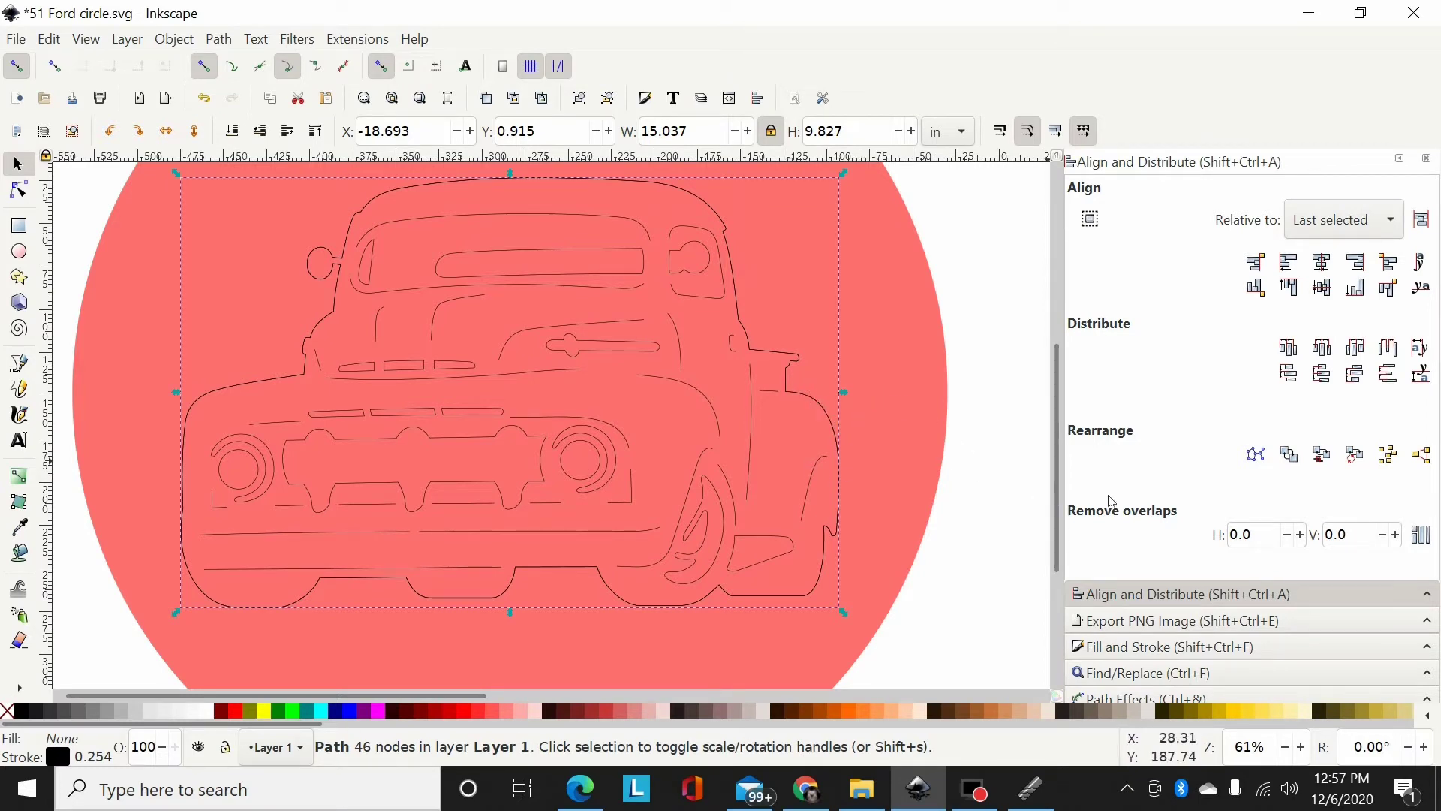
# Set the duplicate outline's stroke width to 0.25 in, switching the width units from mm to inches
pyautogui.click(1139, 647)
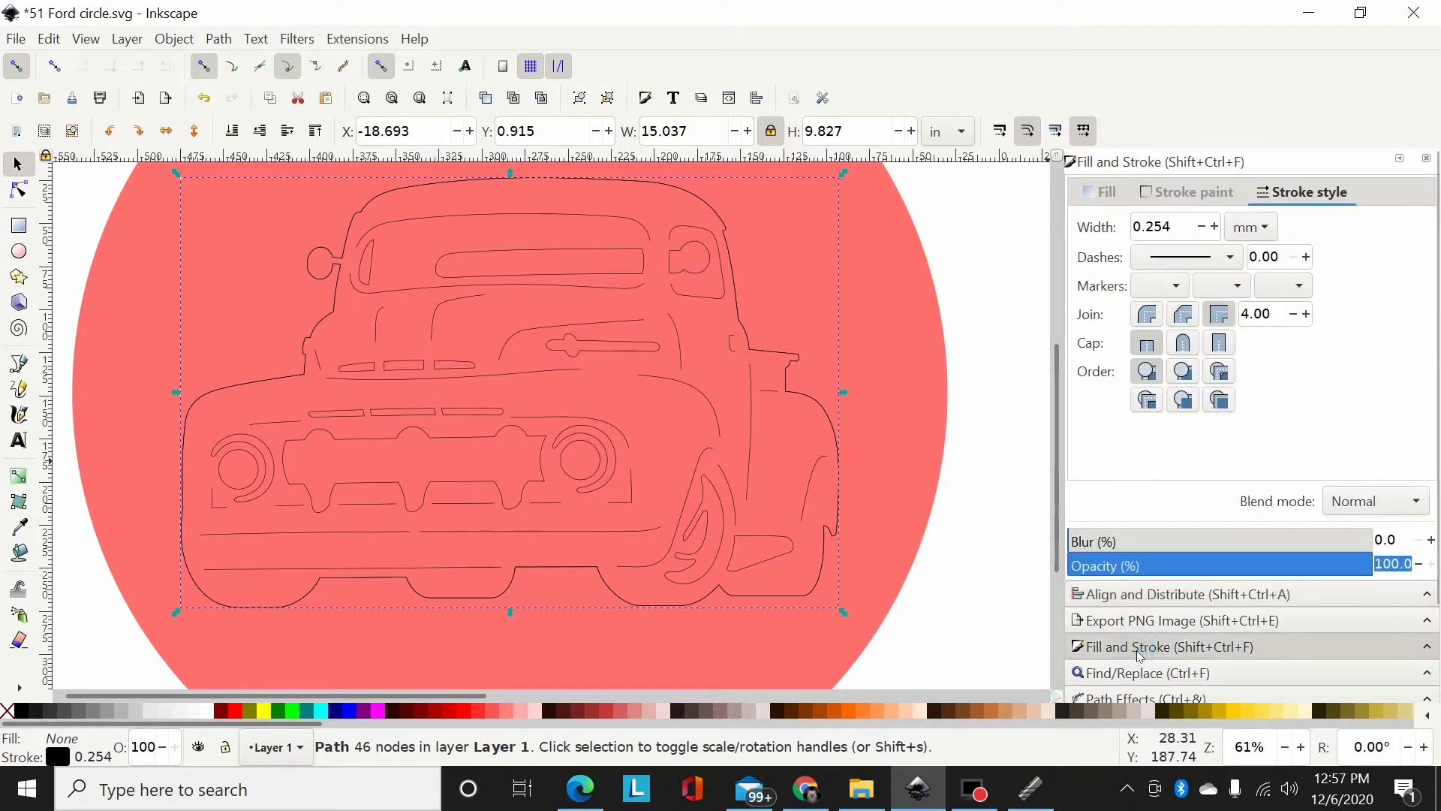
pyautogui.click(1269, 228)
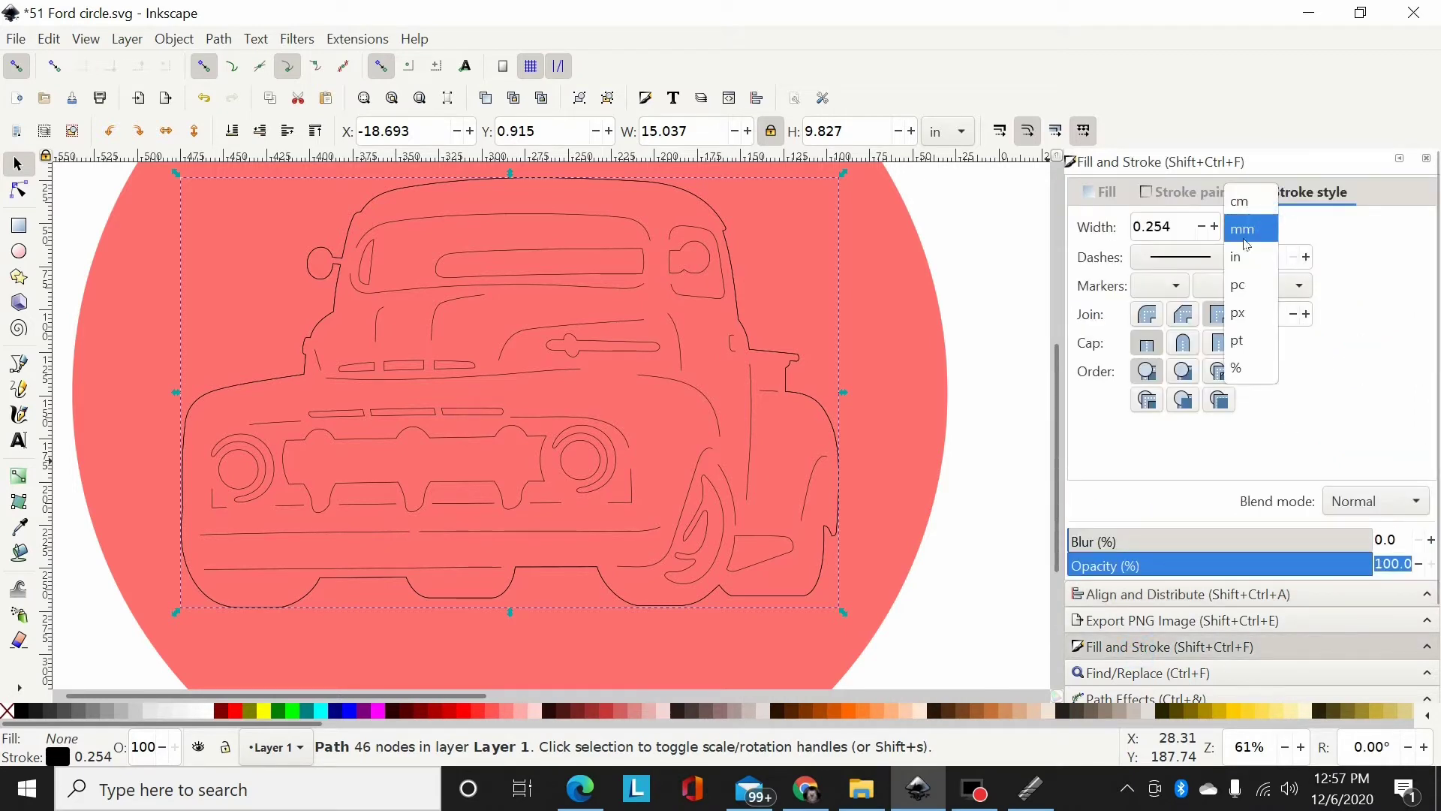
pyautogui.click(1248, 263)
pyautogui.click(1190, 230)
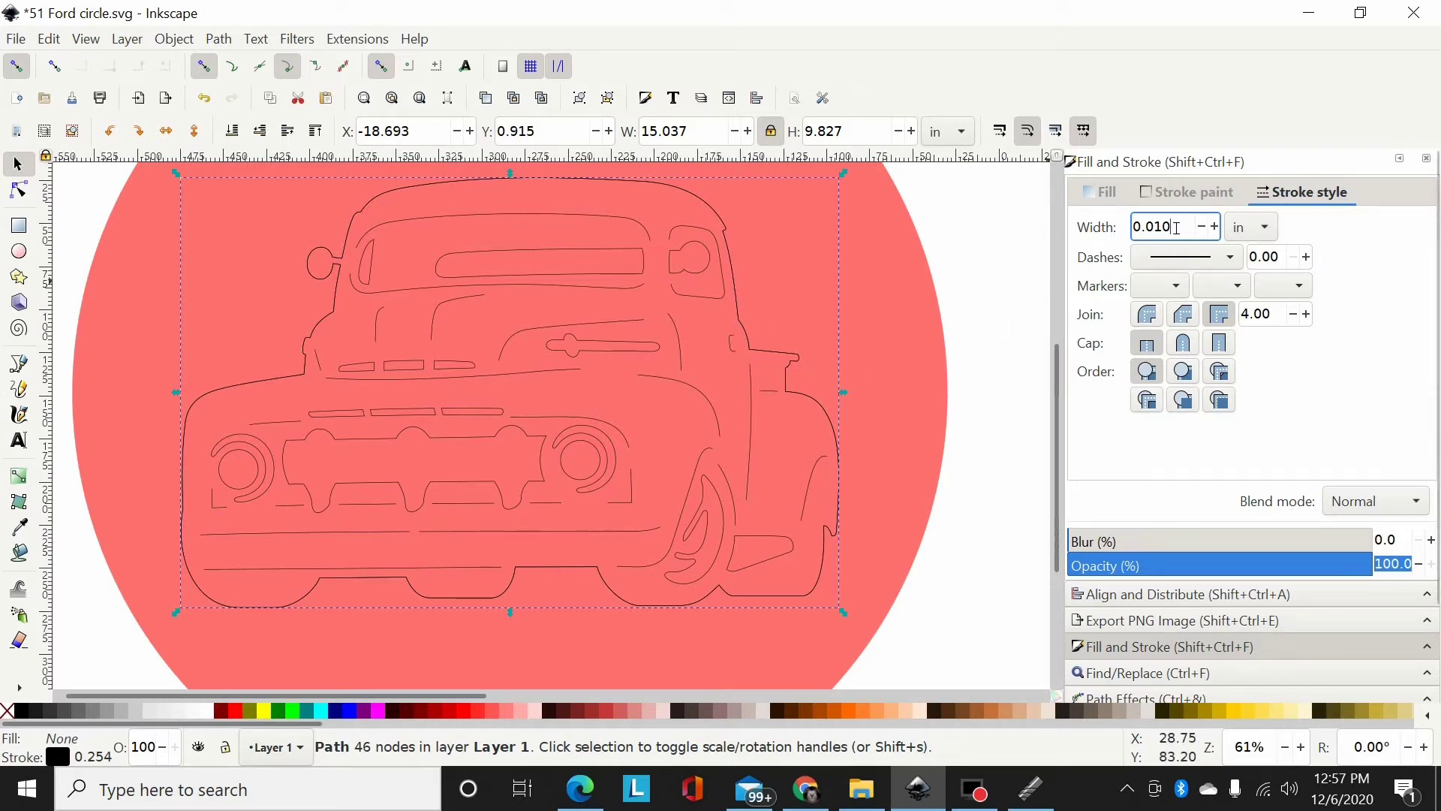
pyautogui.press('BackSpace')
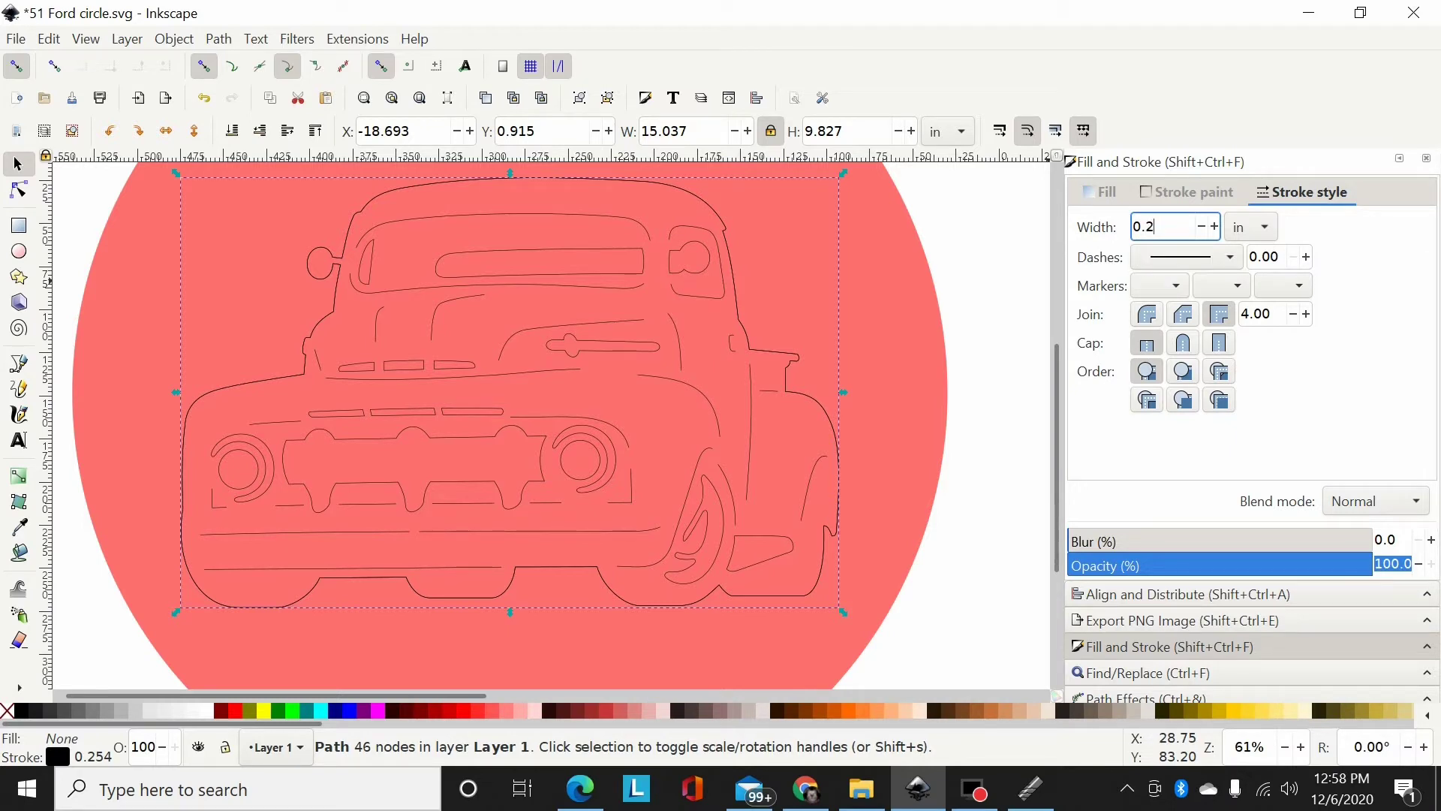
pyautogui.press('Return')
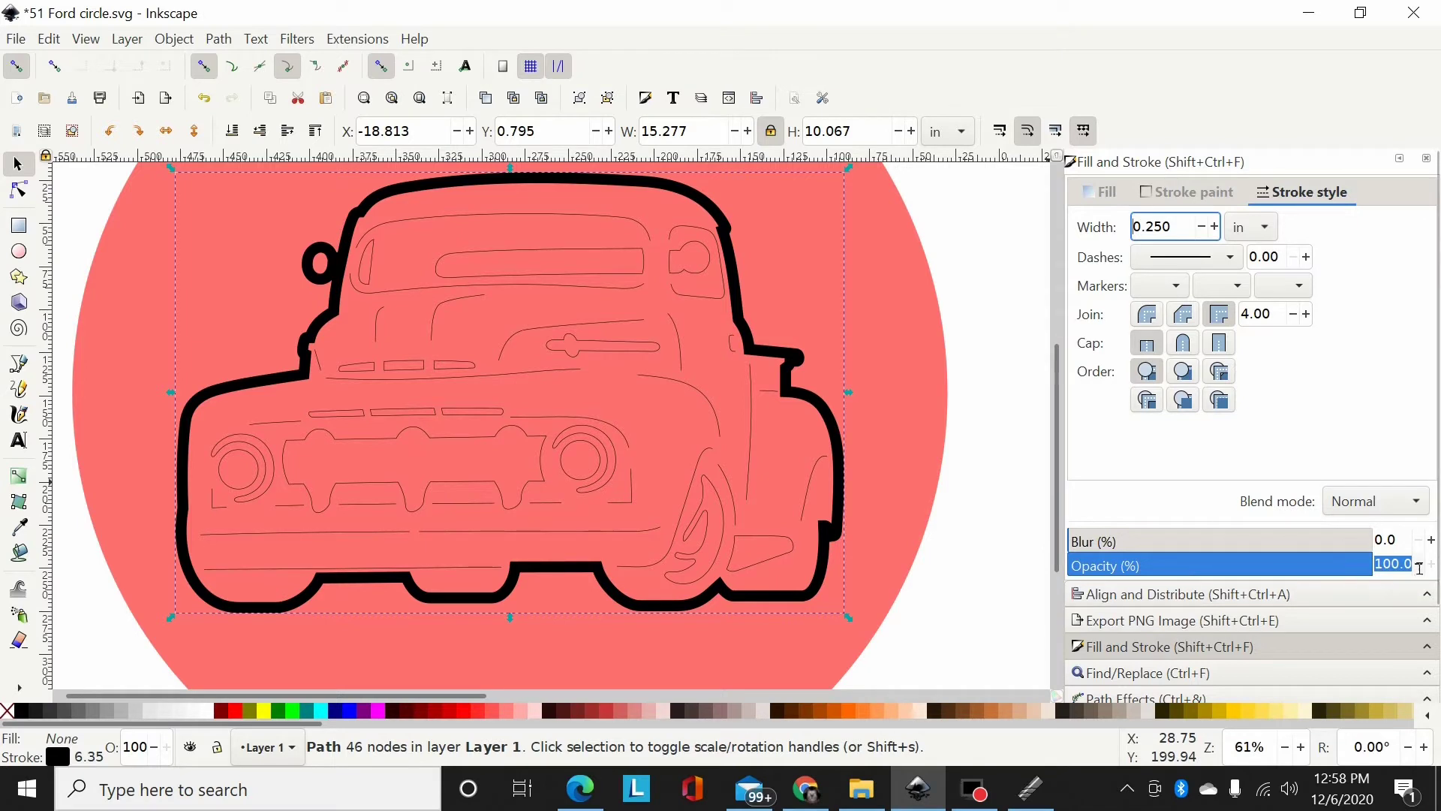
pyautogui.click(1419, 564)
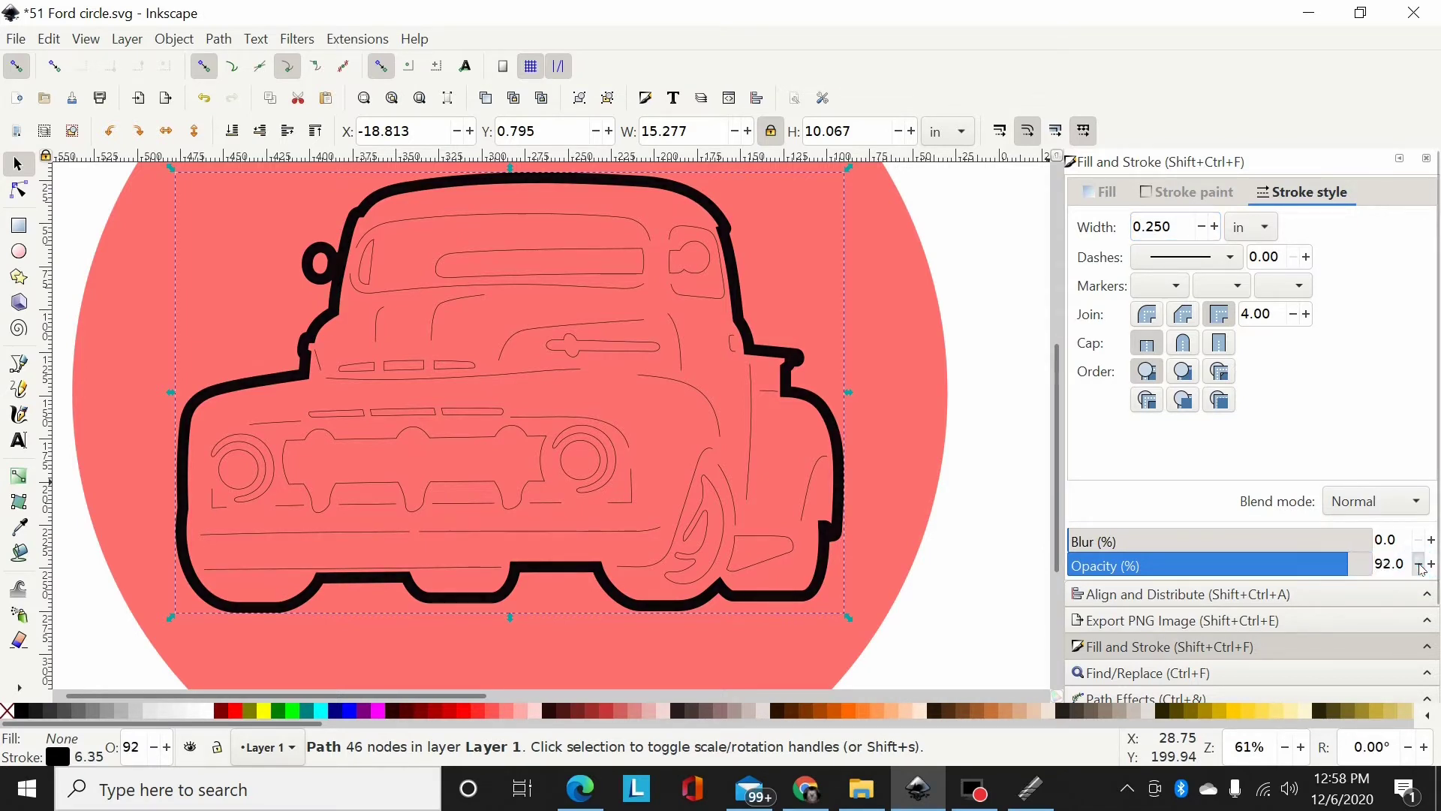
pyautogui.moveTo(1419, 564); pyautogui.dragTo(1419, 564)
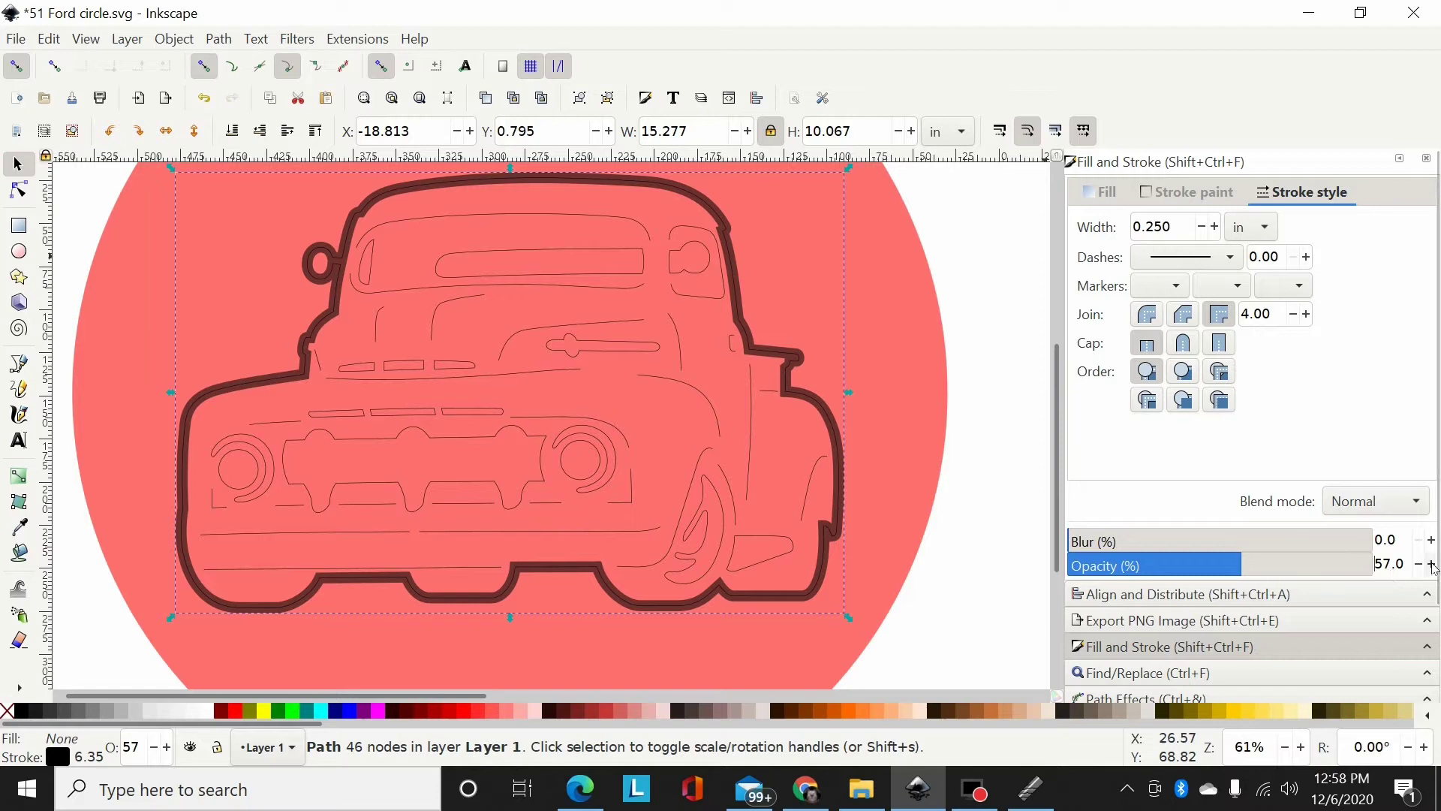
pyautogui.moveTo(1432, 566); pyautogui.dragTo(1432, 566)
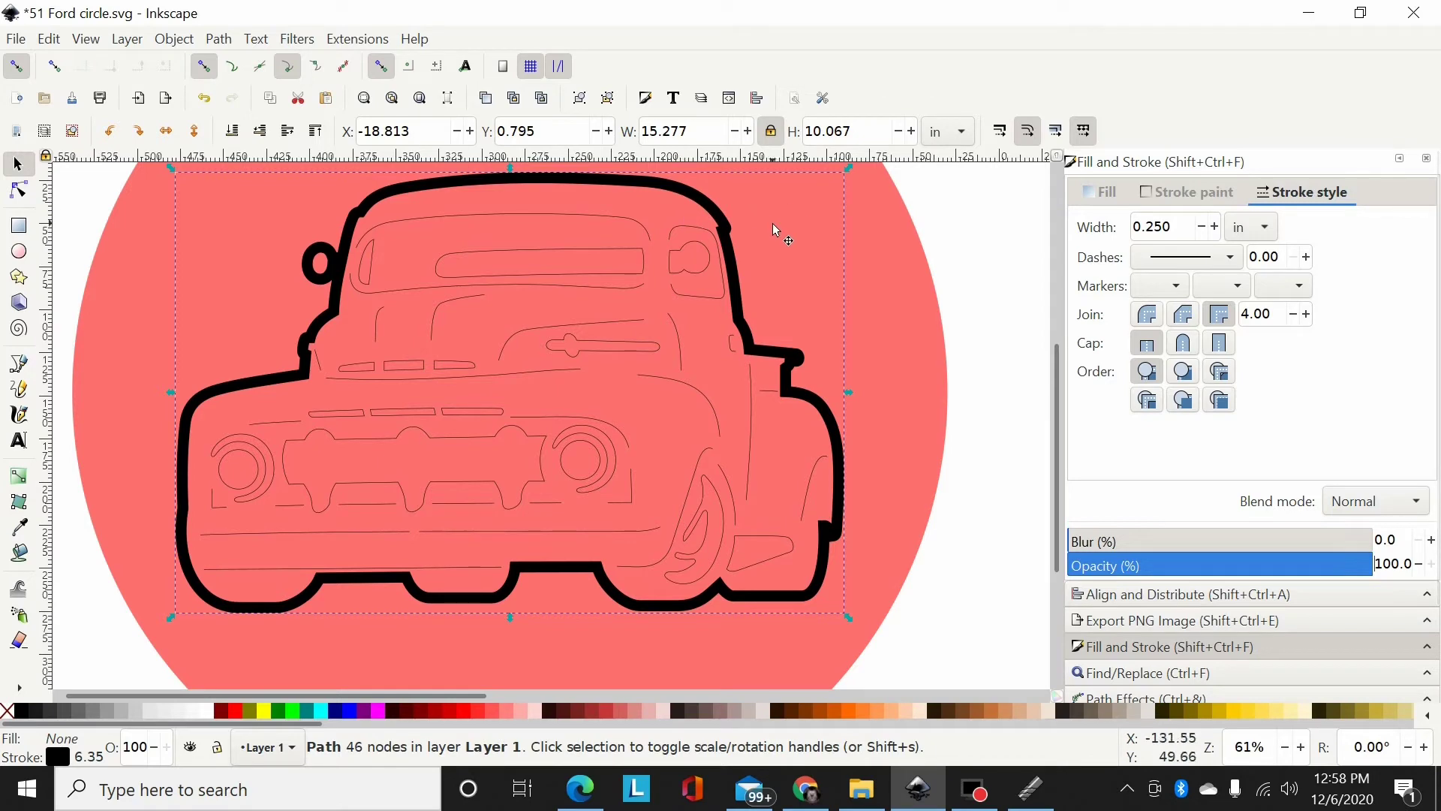
# Convert the thick outline stroke to a path and break it apart into pieces
pyautogui.click(226, 39)
pyautogui.click(246, 87)
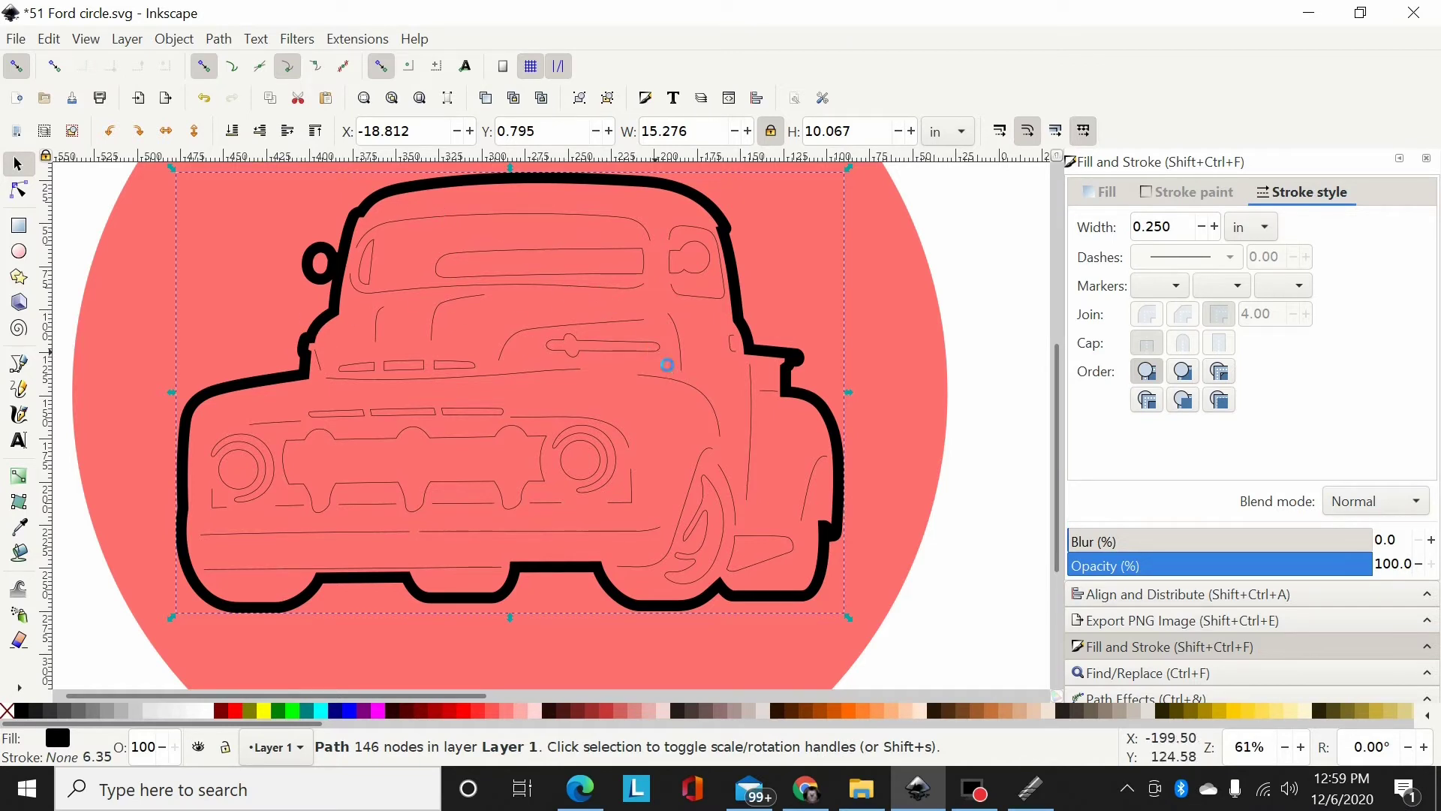
pyautogui.hotkey('shift', 'ctrl', 'k')
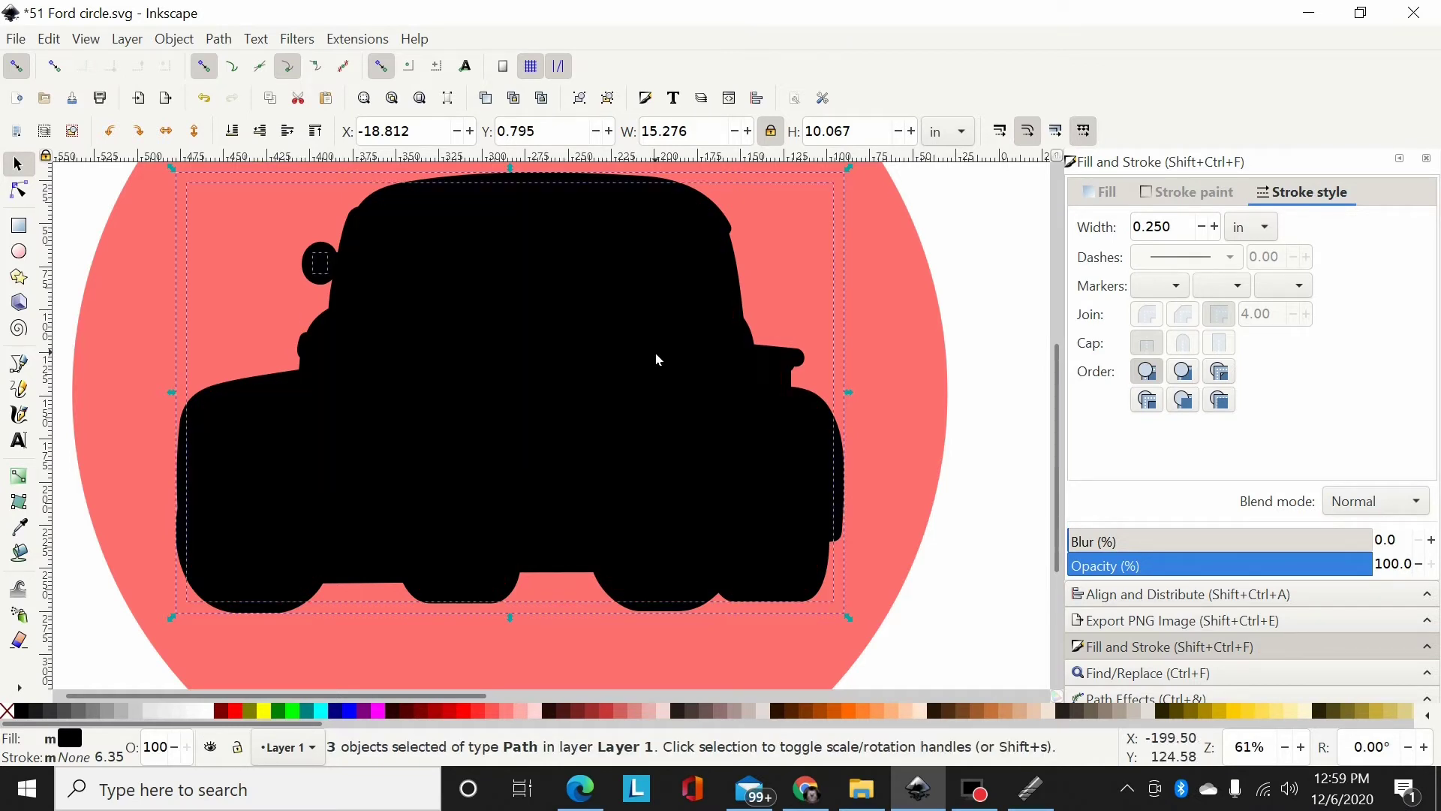
pyautogui.click(221, 39)
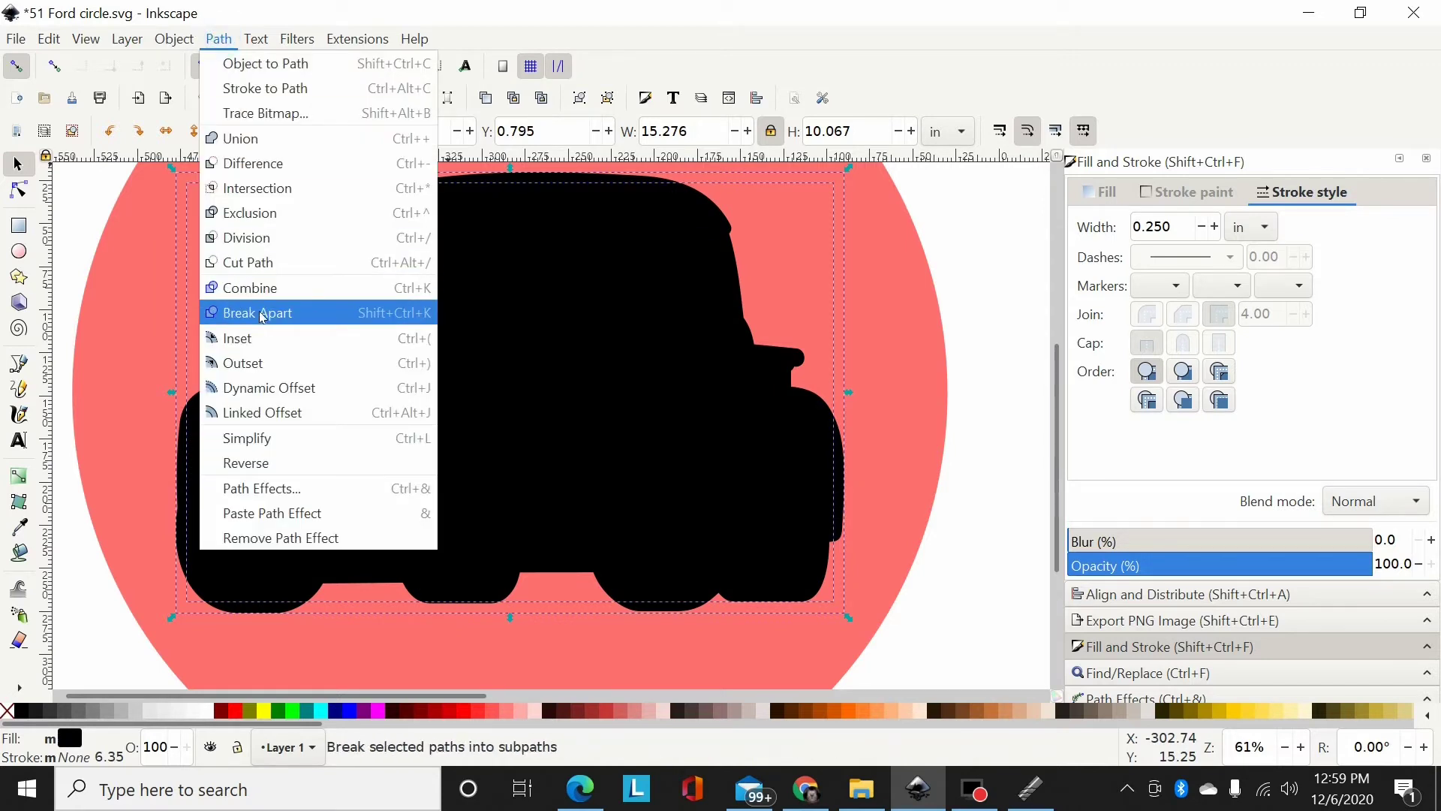
pyautogui.click(973, 266)
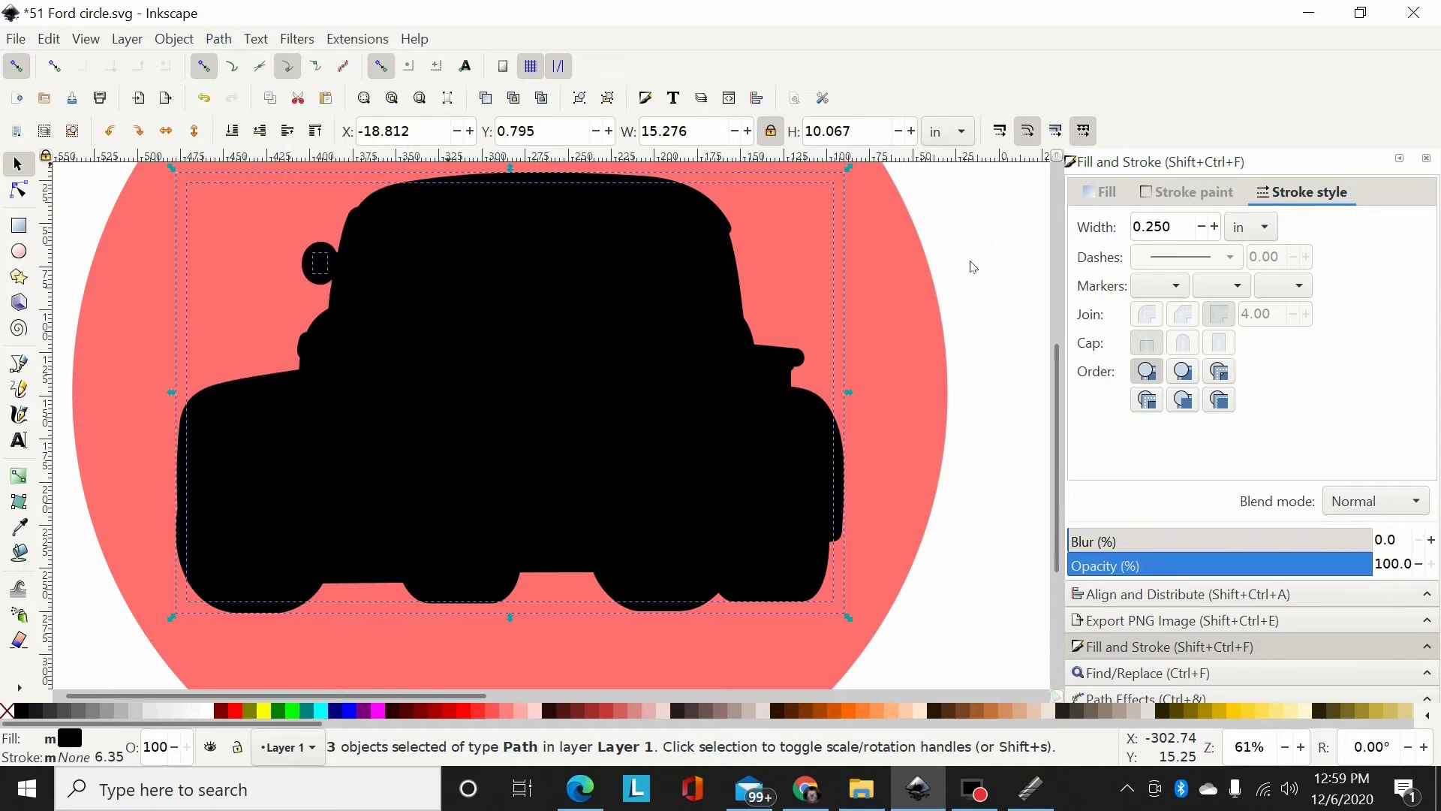
# Merge the three pieces into one 65-node solid black truck silhouette
pyautogui.hotkey('ctrl', 'k')
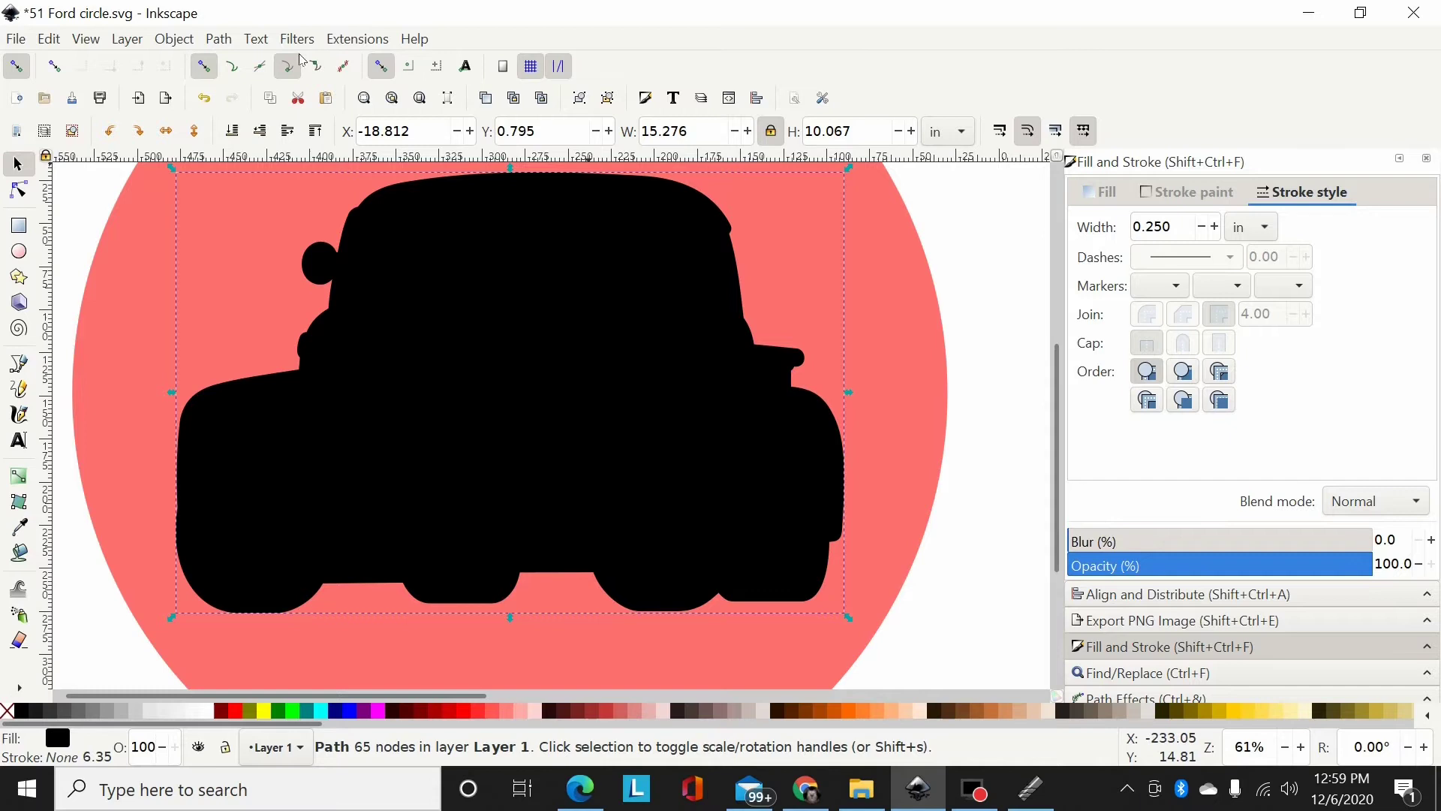
pyautogui.click(232, 46)
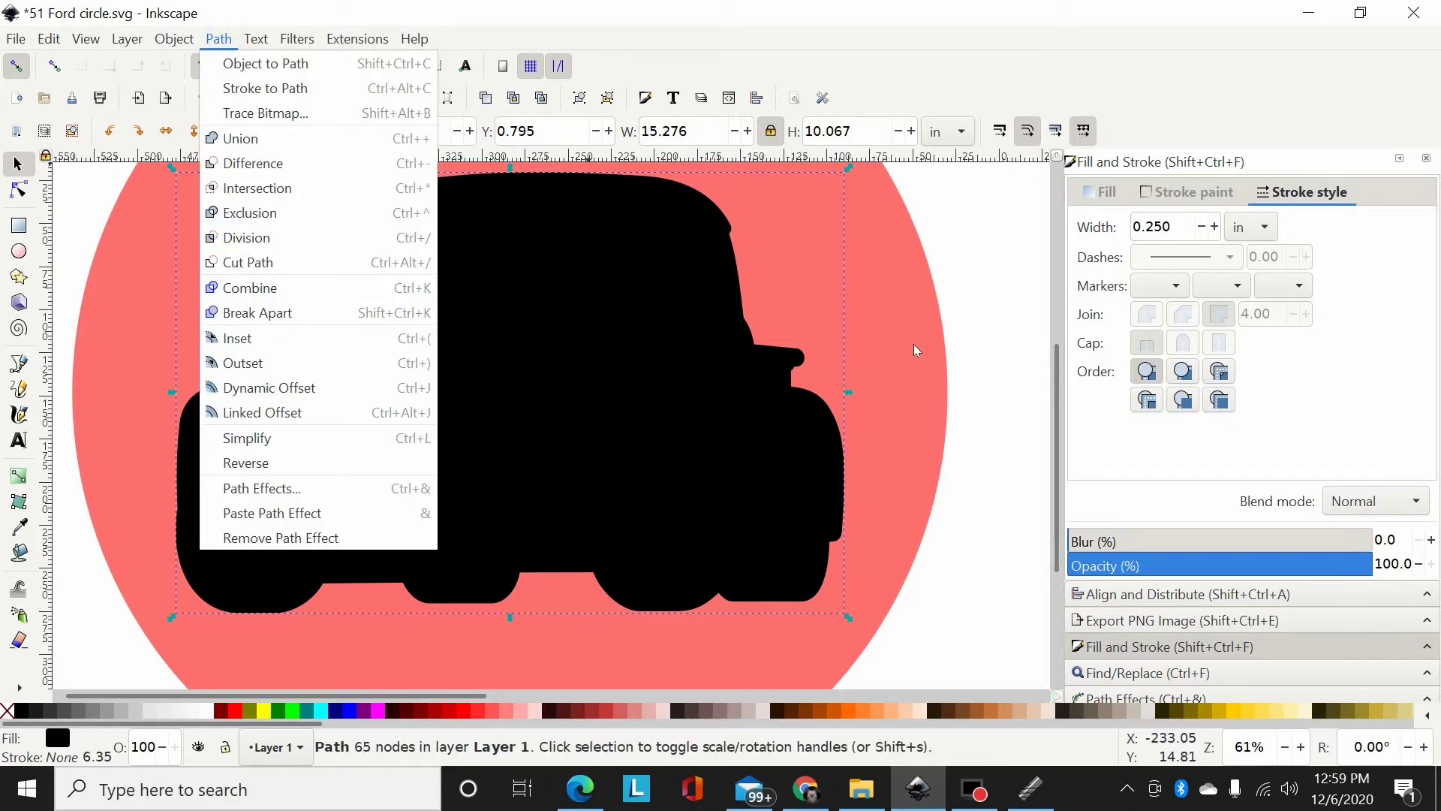
pyautogui.click(991, 270)
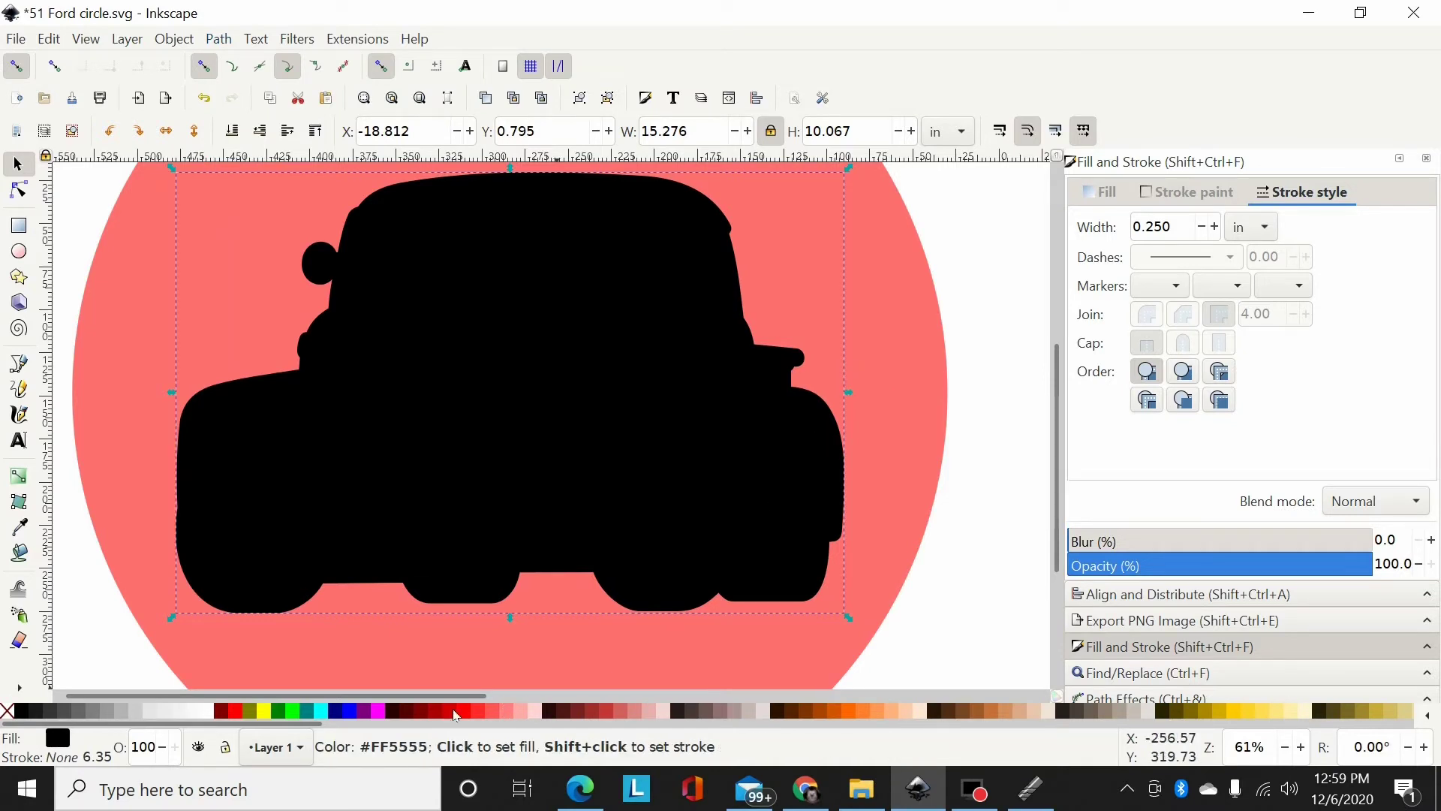
# Colour the truck silhouette lime, then subtract it from the red circle with Difference
pyautogui.click(296, 710)
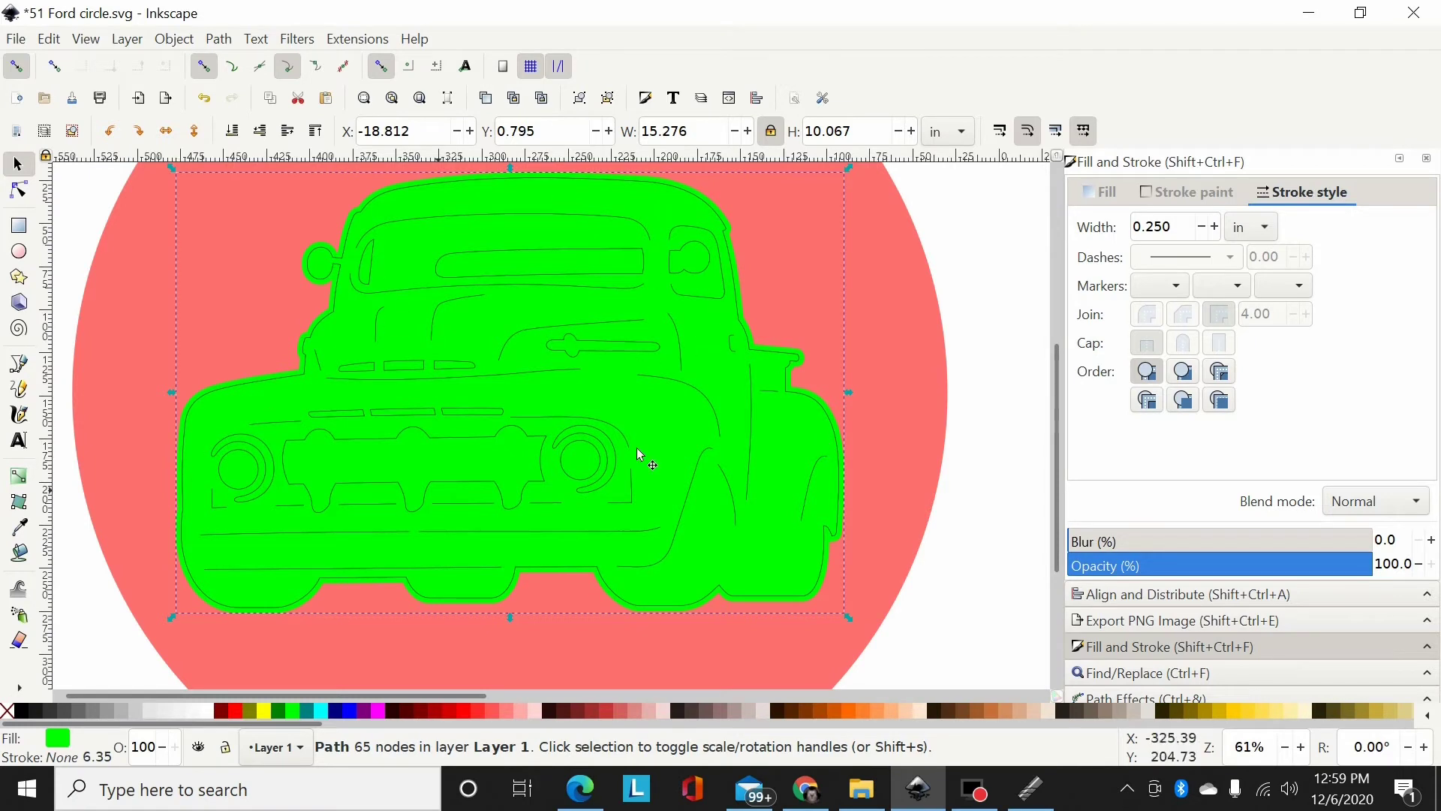
pyautogui.keyDown('shift'); pyautogui.click(877, 298); pyautogui.keyUp('shift')
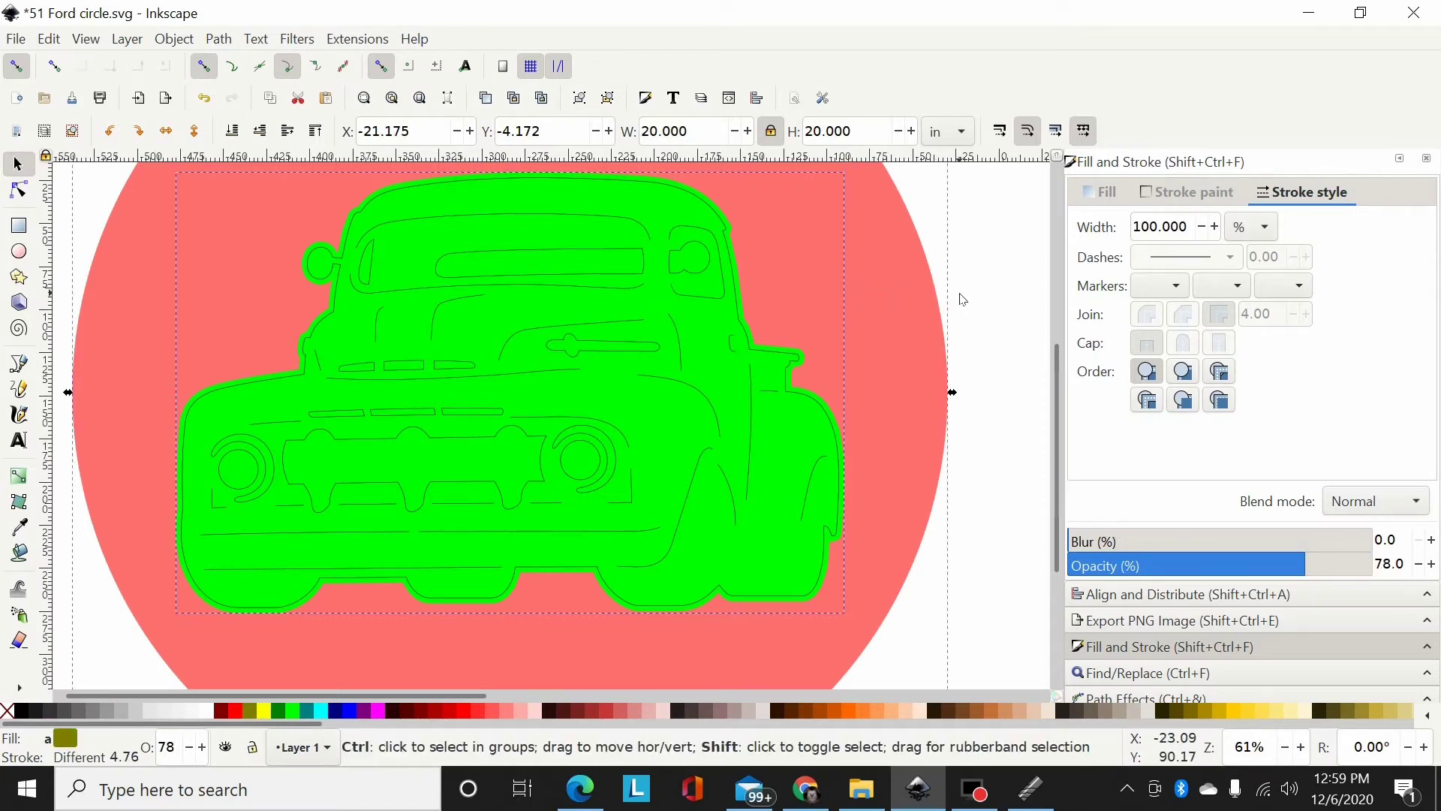
pyautogui.hotkey('ctrl', '-')
pyautogui.click(229, 40)
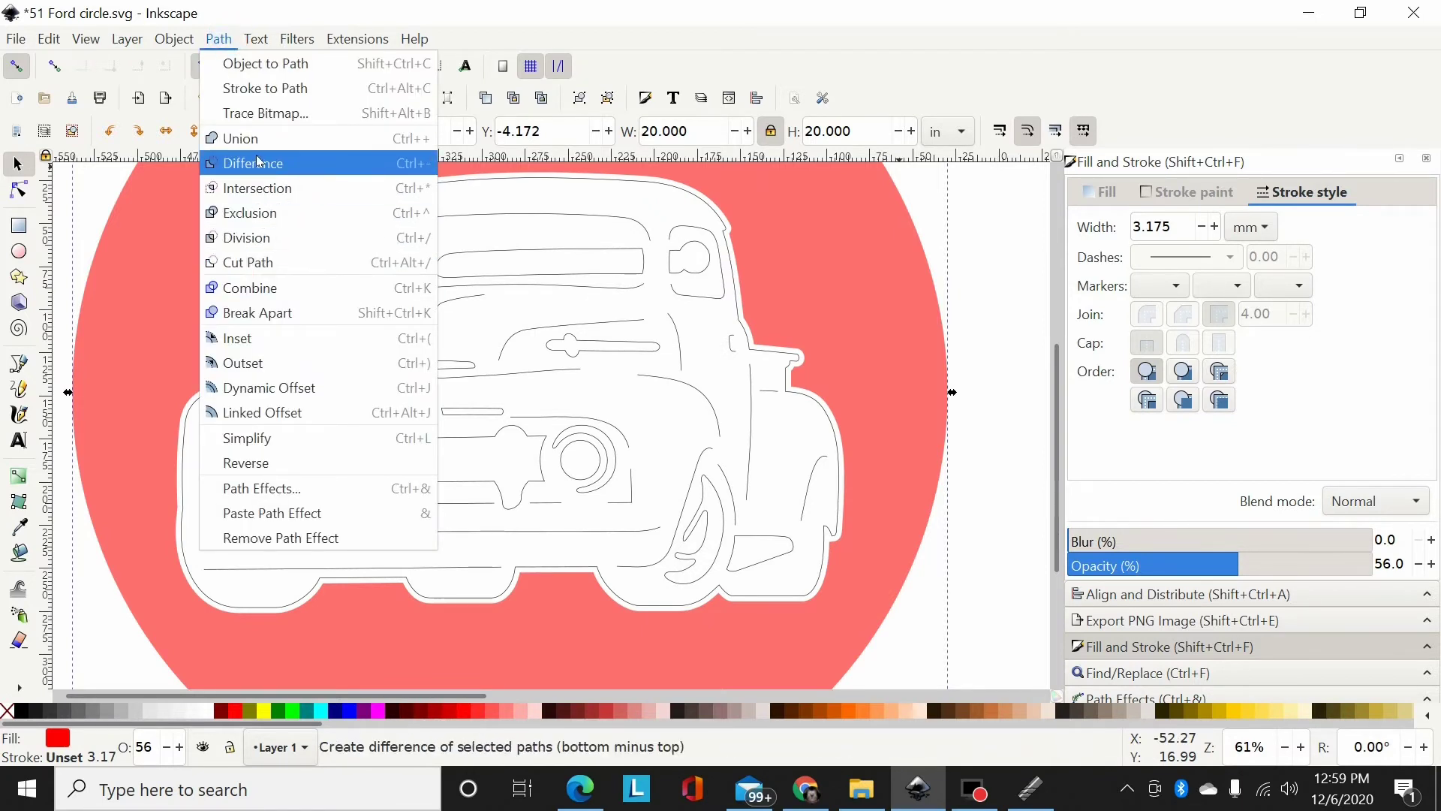
pyautogui.click(1005, 294)
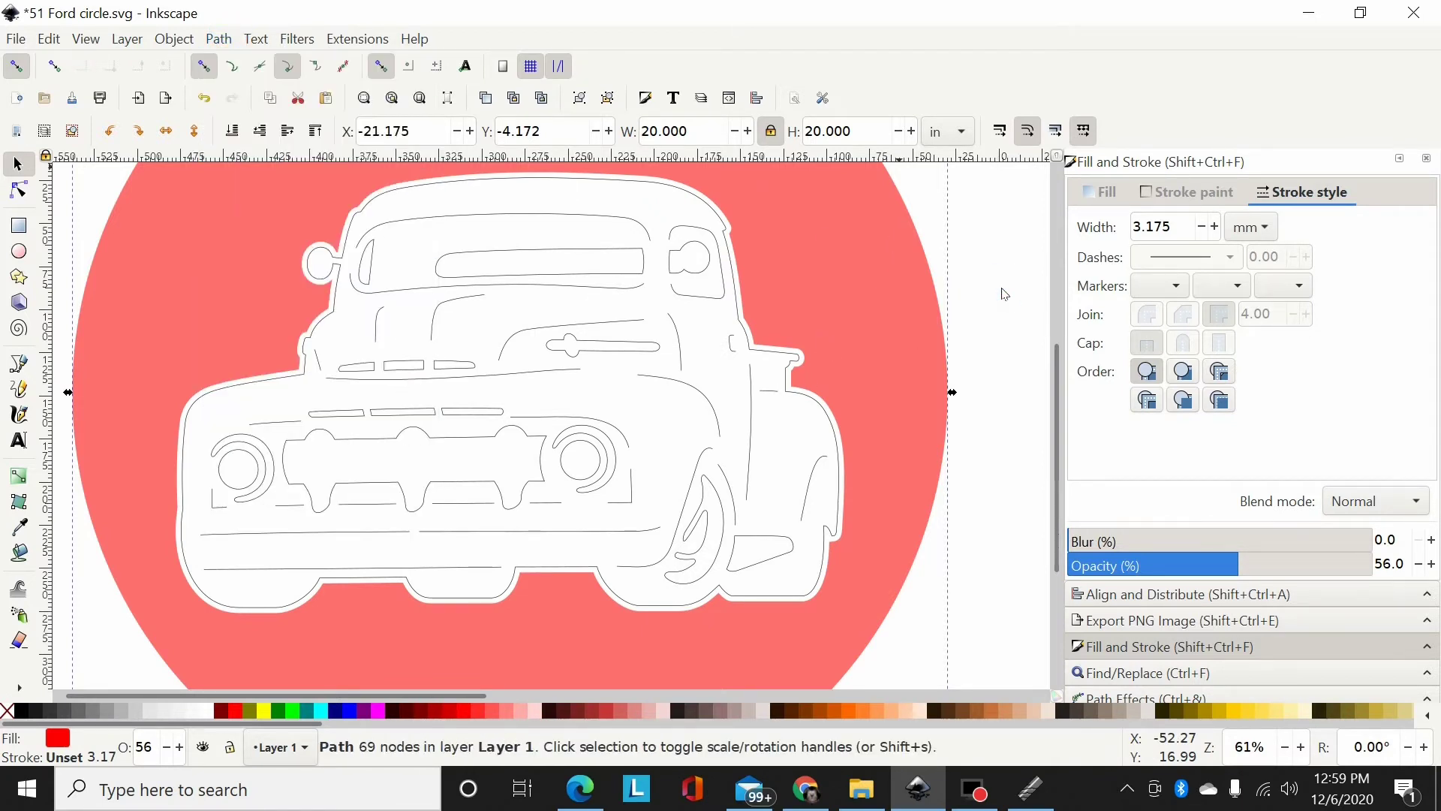
# Draw a stroke-less 23.958 x 5.227 mm rectangle at the truck's left edge
pyautogui.press('-')
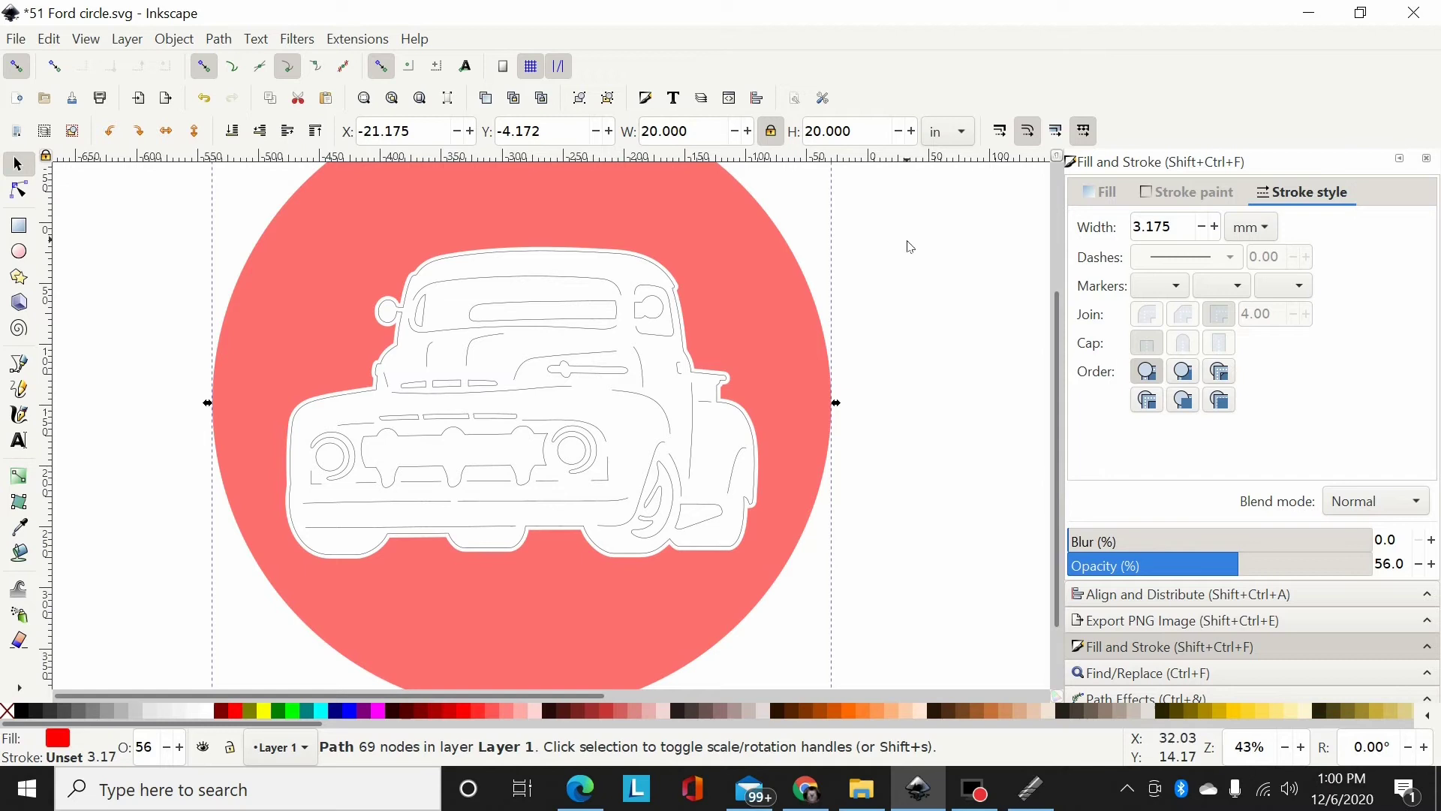
pyautogui.press('+')
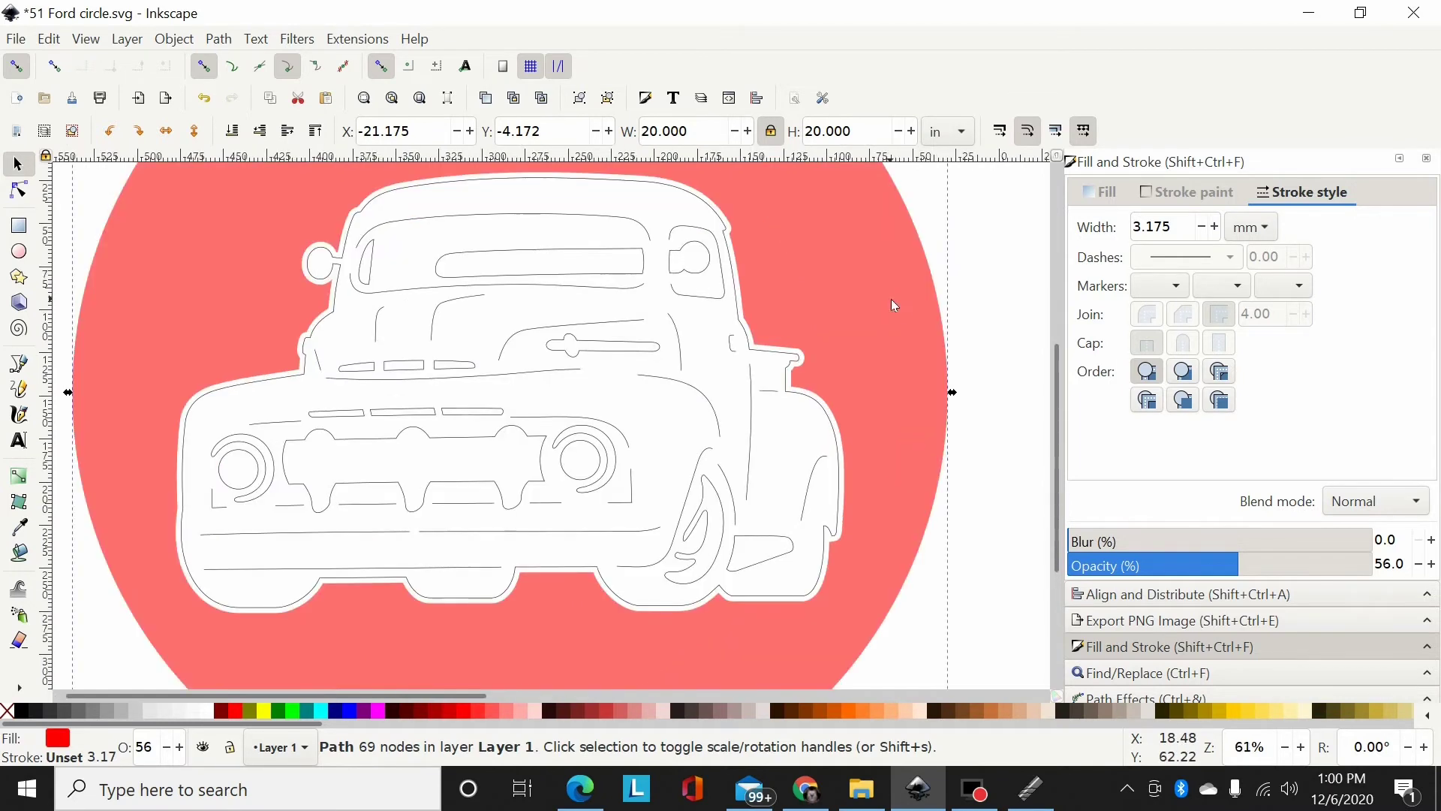
pyautogui.scroll(2, 643, 298)
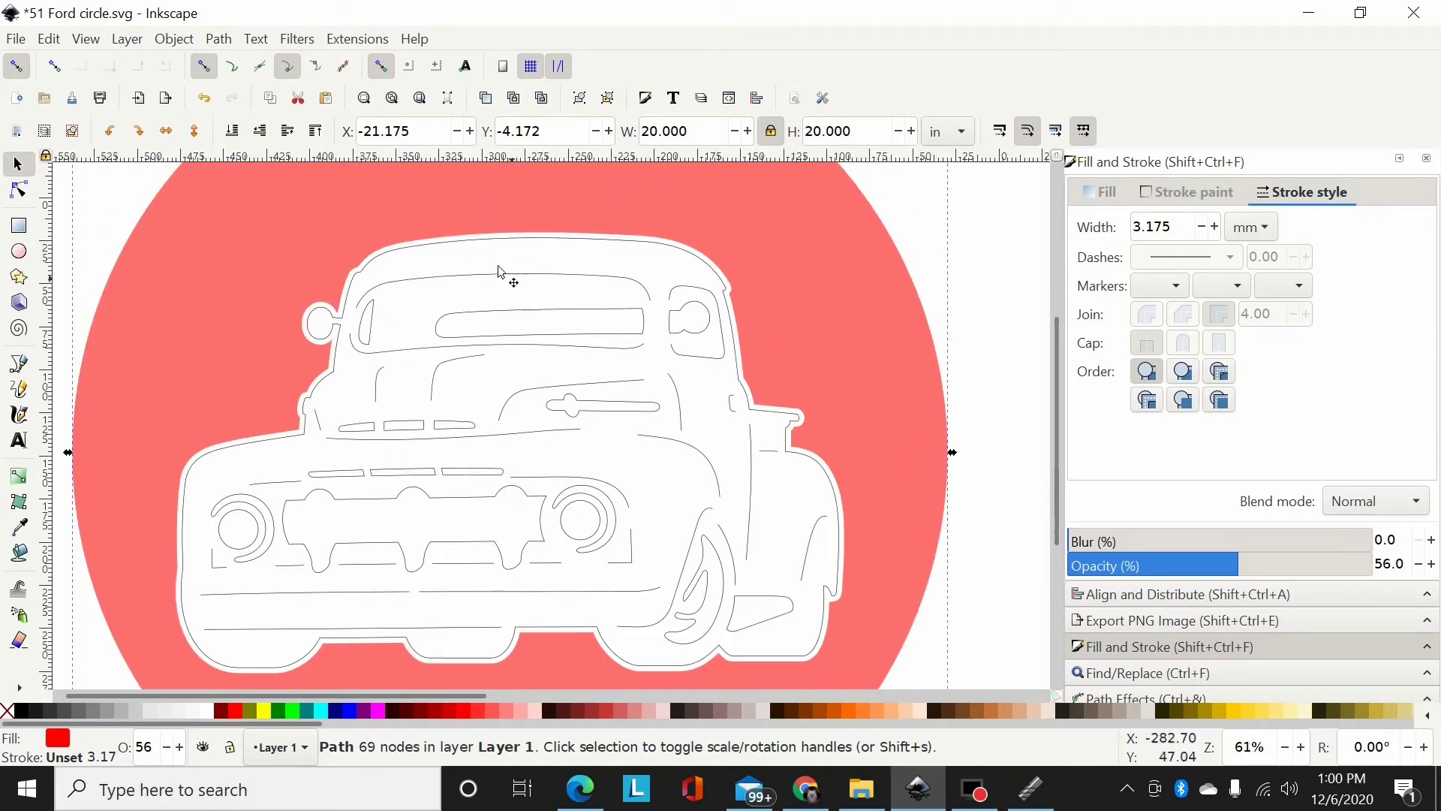
pyautogui.click(19, 226)
pyautogui.moveTo(160, 447); pyautogui.dragTo(201, 458)
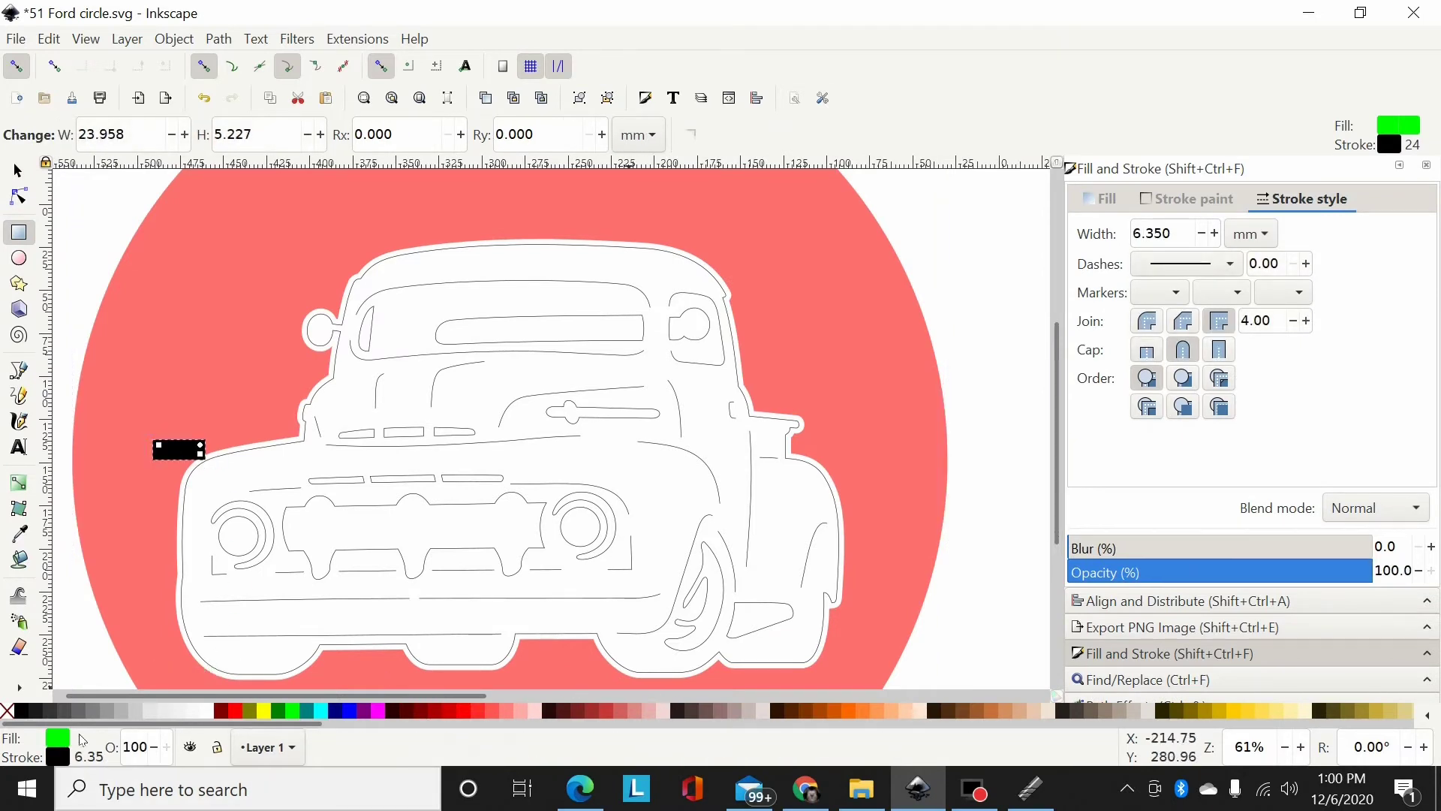
pyautogui.keyDown('shift'); pyautogui.click(7, 710); pyautogui.keyUp('shift')
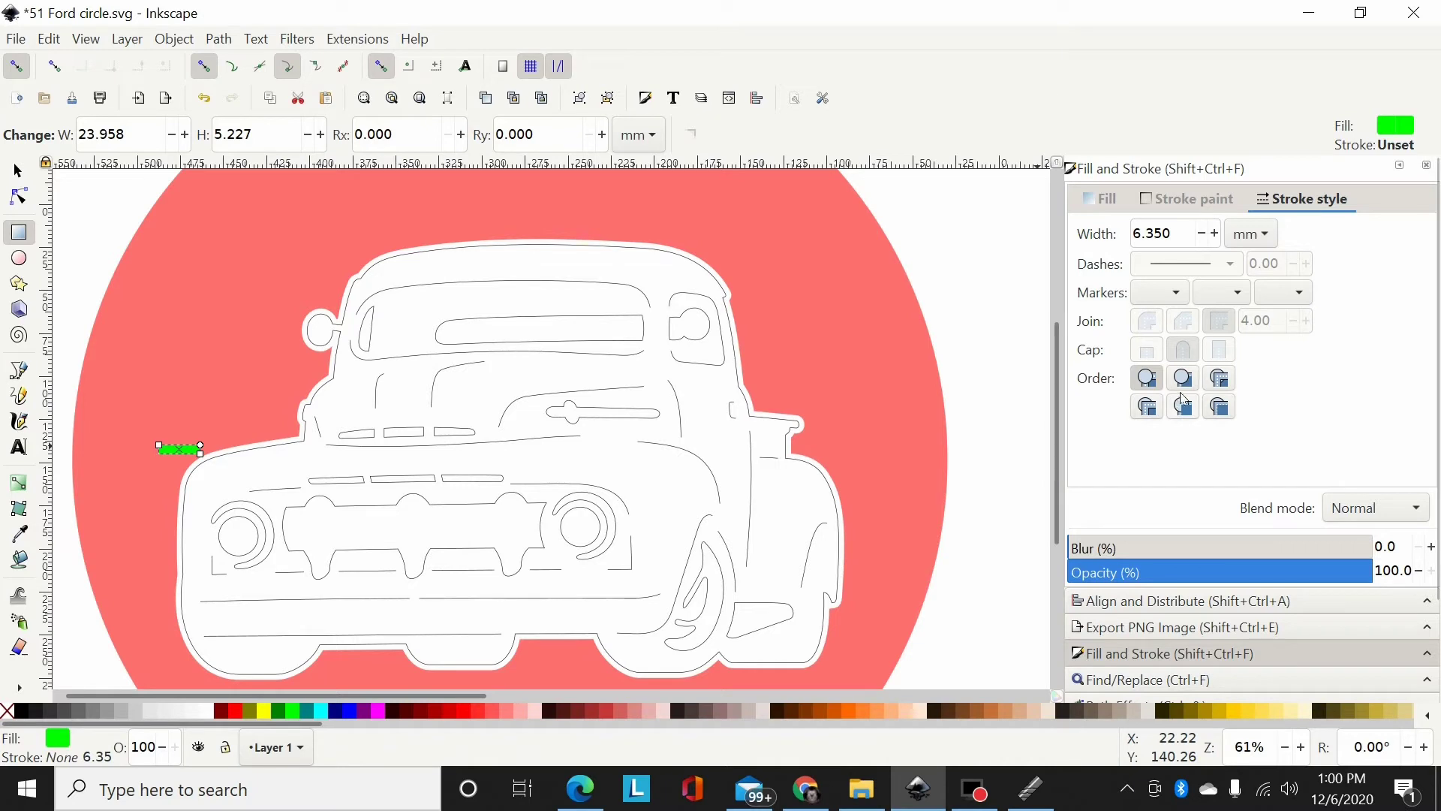
# Set the rectangle's height to 0.250 and move it onto the truck's left grille edge
pyautogui.click(20, 171)
pyautogui.click(875, 135)
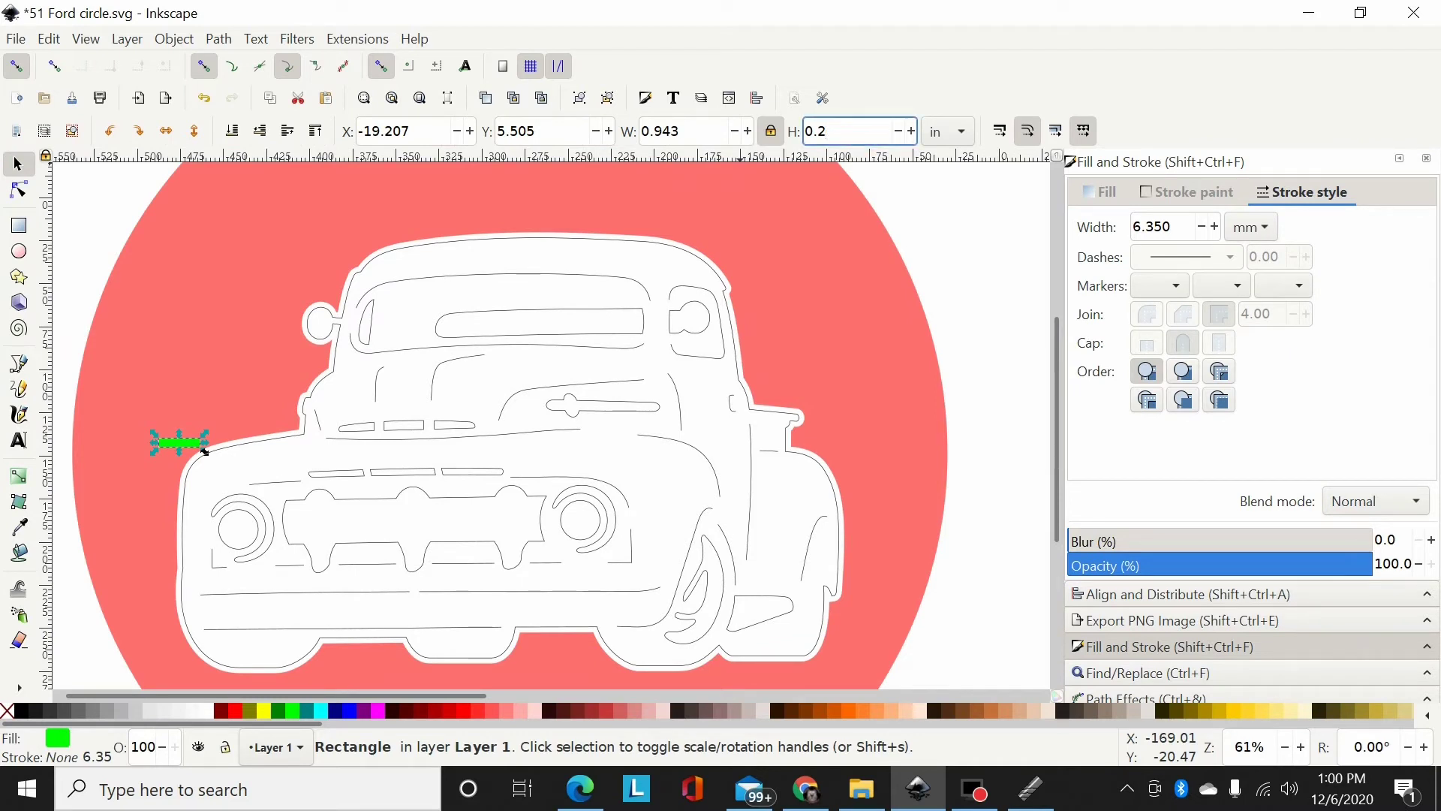
pyautogui.write('5')
pyautogui.press('Return')
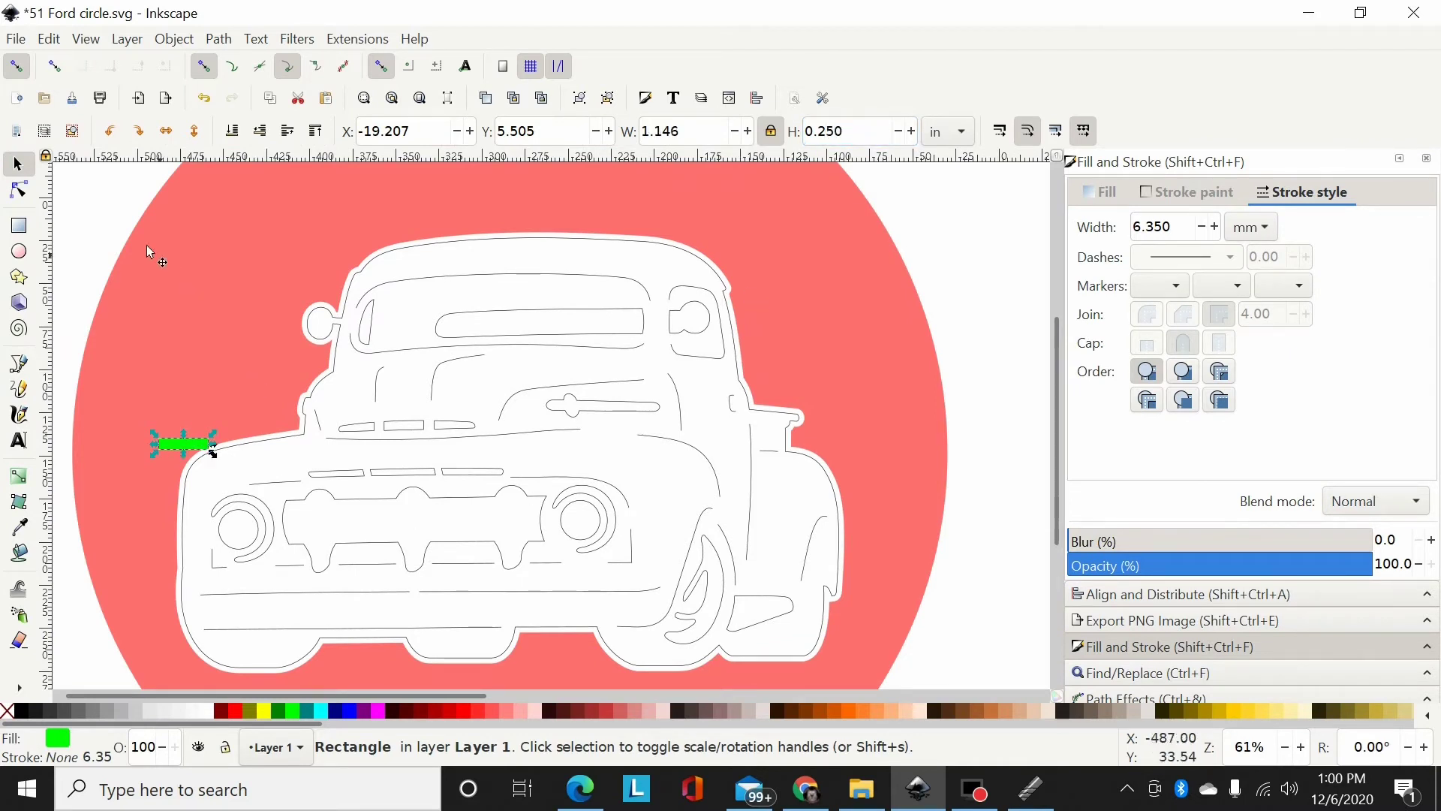
pyautogui.moveTo(203, 450); pyautogui.dragTo(870, 545)
# Duplicate the green bar, rotate a copy 90° and place bridge copies along the truck's bottom edge
pyautogui.hotkey('ctrl', 'd')
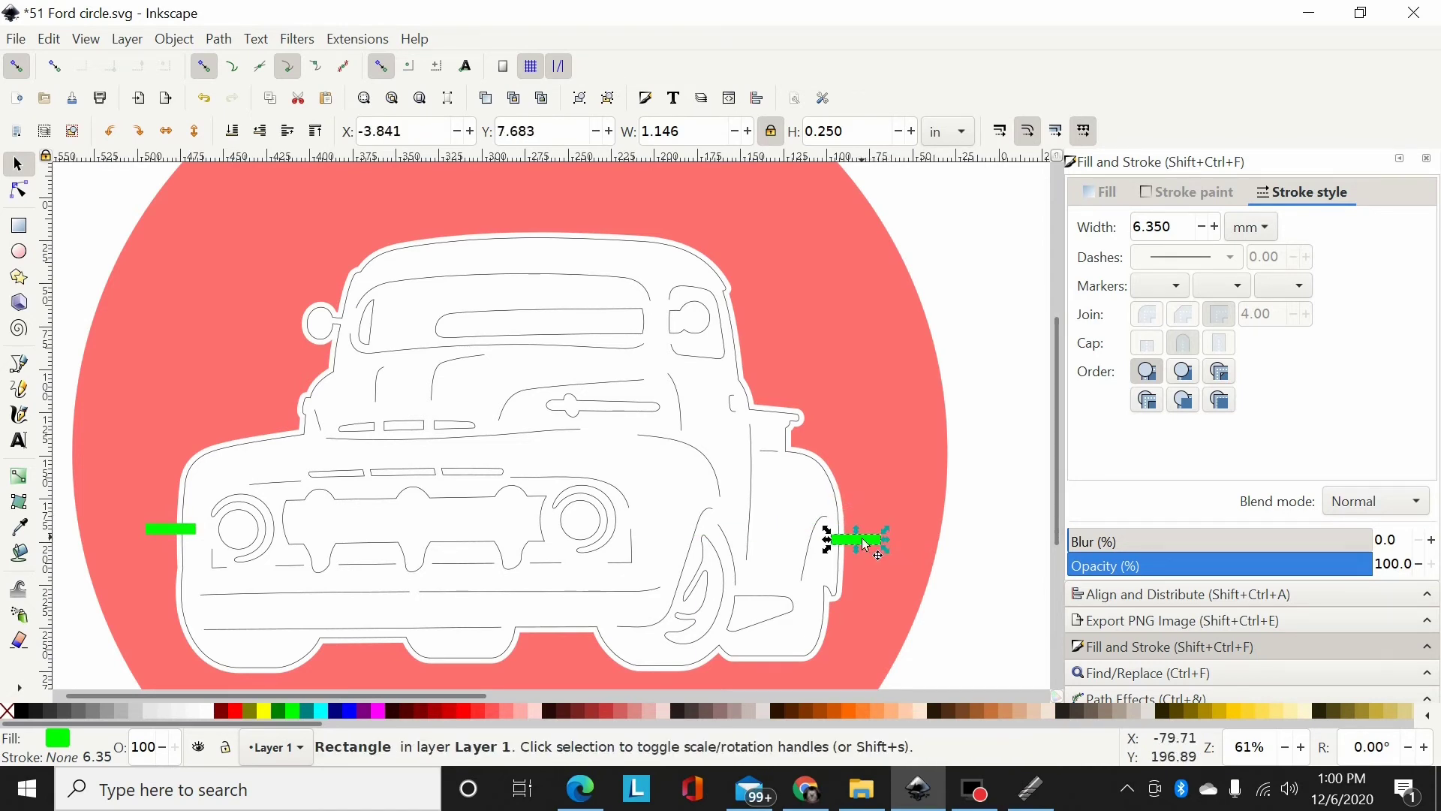
pyautogui.click(139, 132)
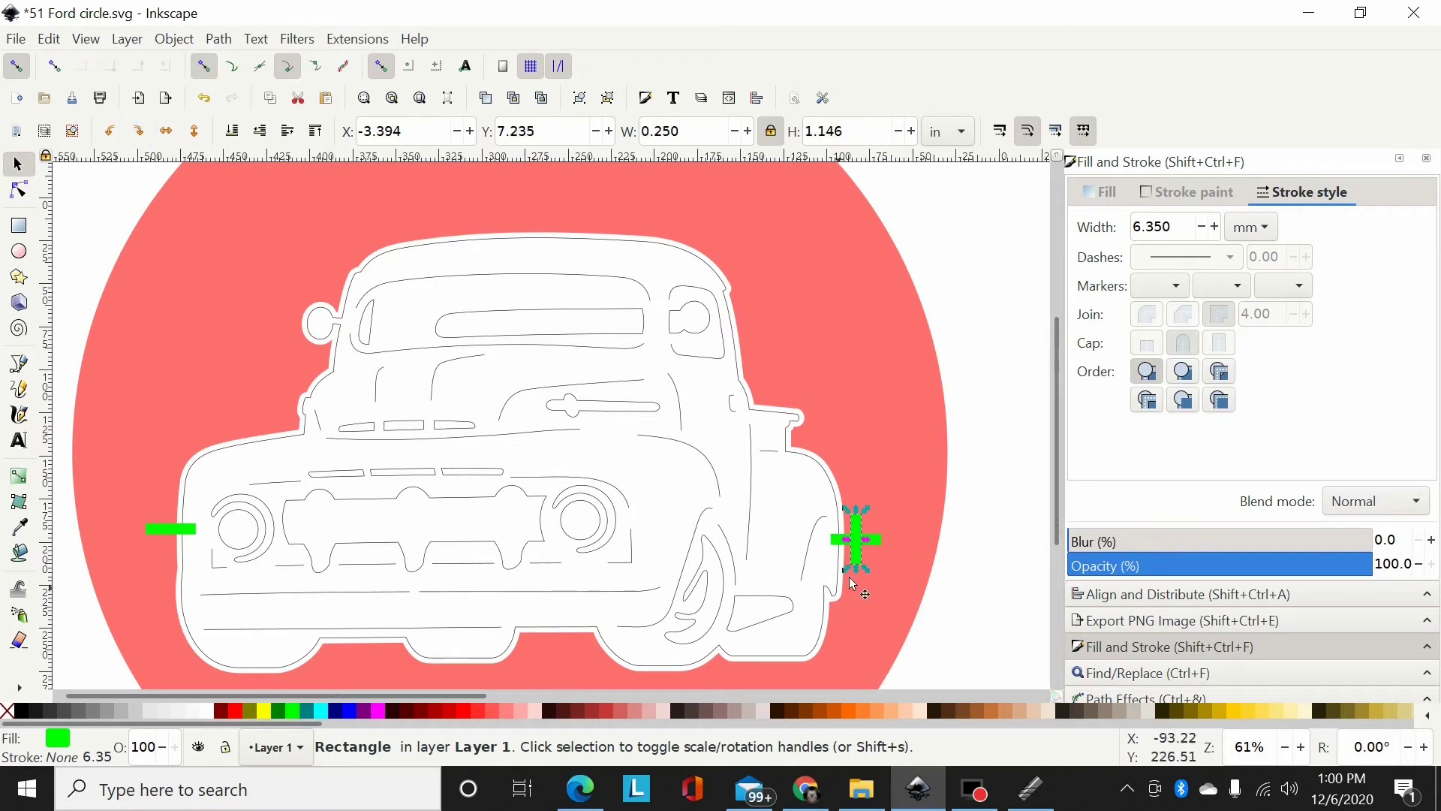
pyautogui.moveTo(849, 556); pyautogui.dragTo(545, 218)
pyautogui.hotkey('ctrl', 'd')
pyautogui.hotkey('ctrl', 'd')
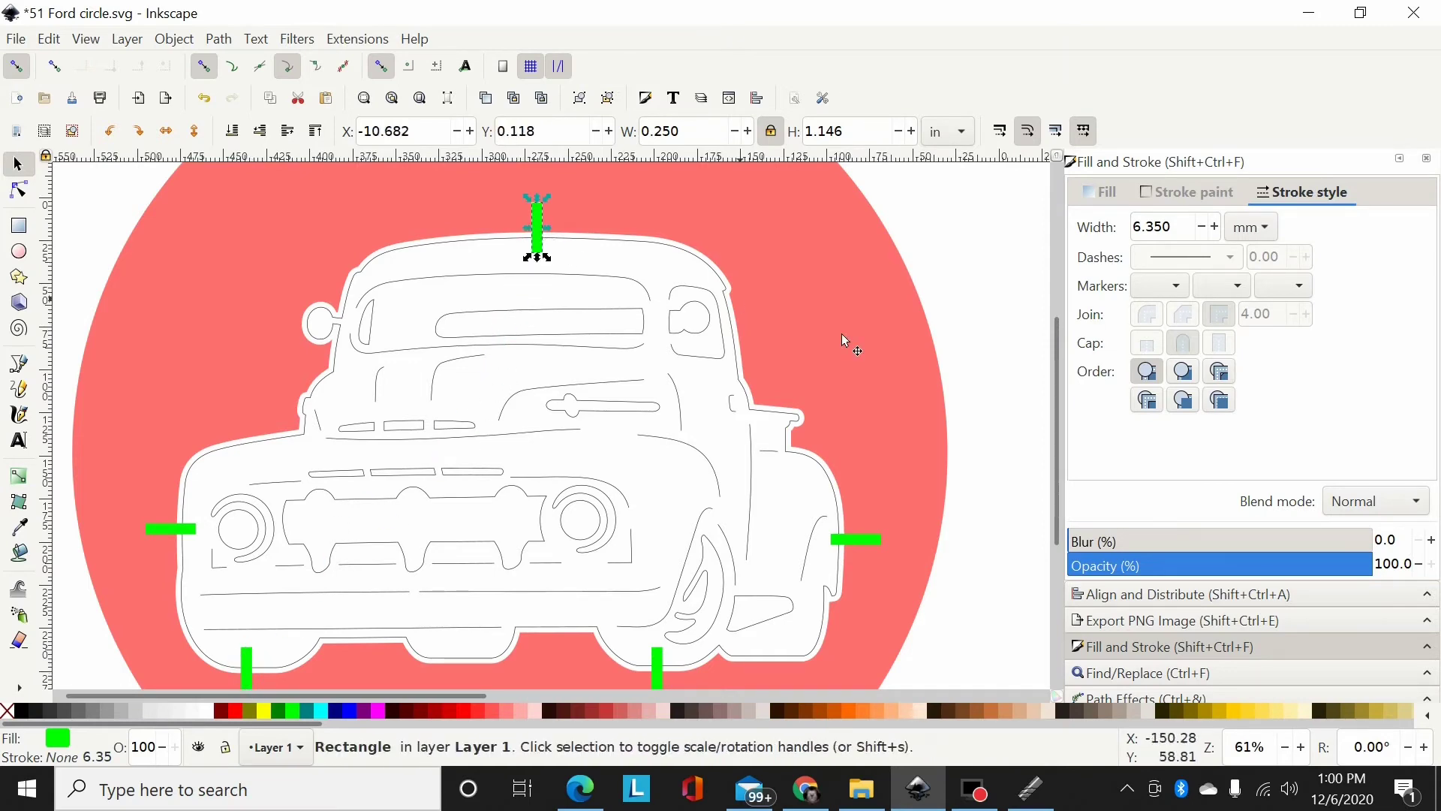
pyautogui.scroll(-4, 880, 401)
pyautogui.scroll(2, 873, 395)
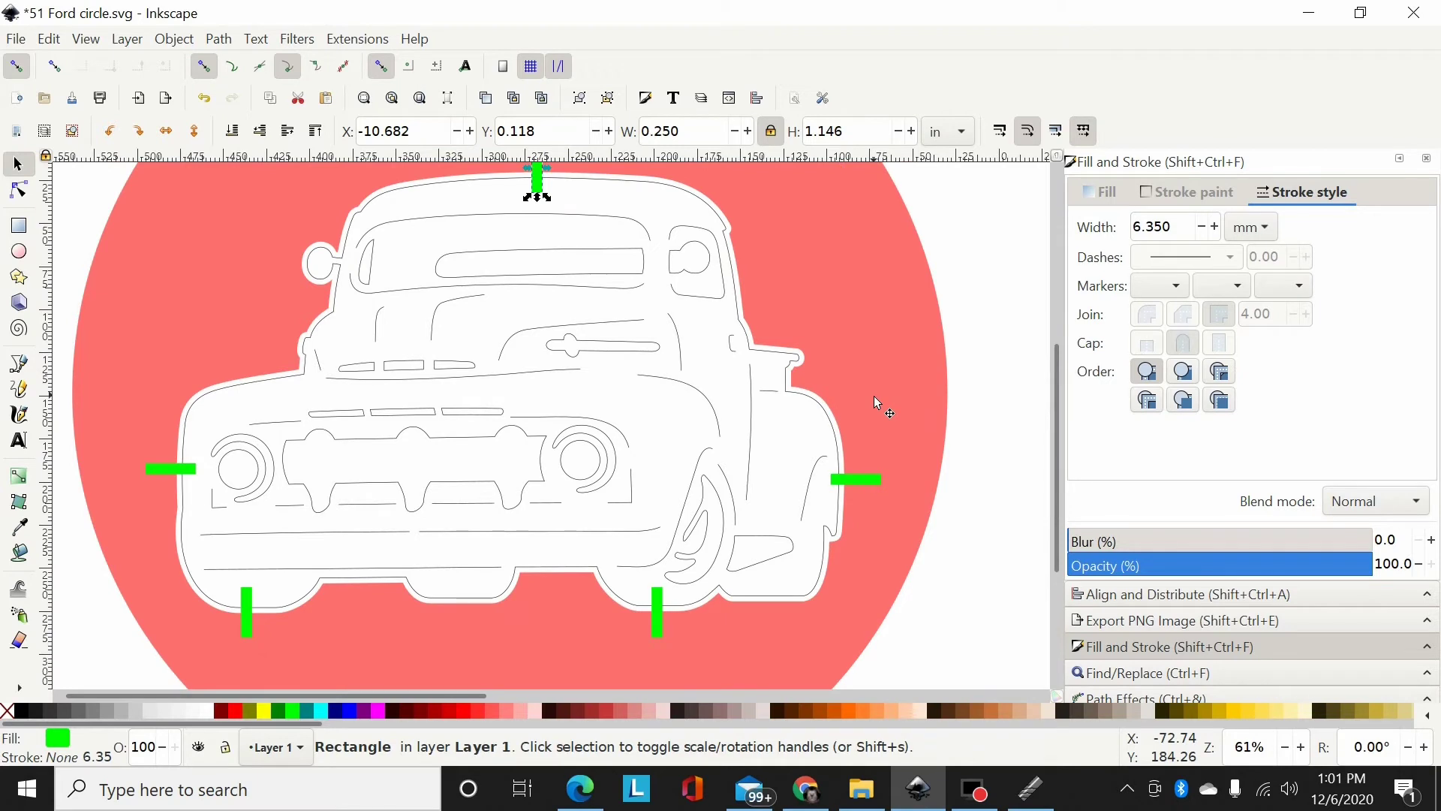
# Select all green bridge bars, the red circle and the white truck, and merge them into one 134-node path
pyautogui.press('-')
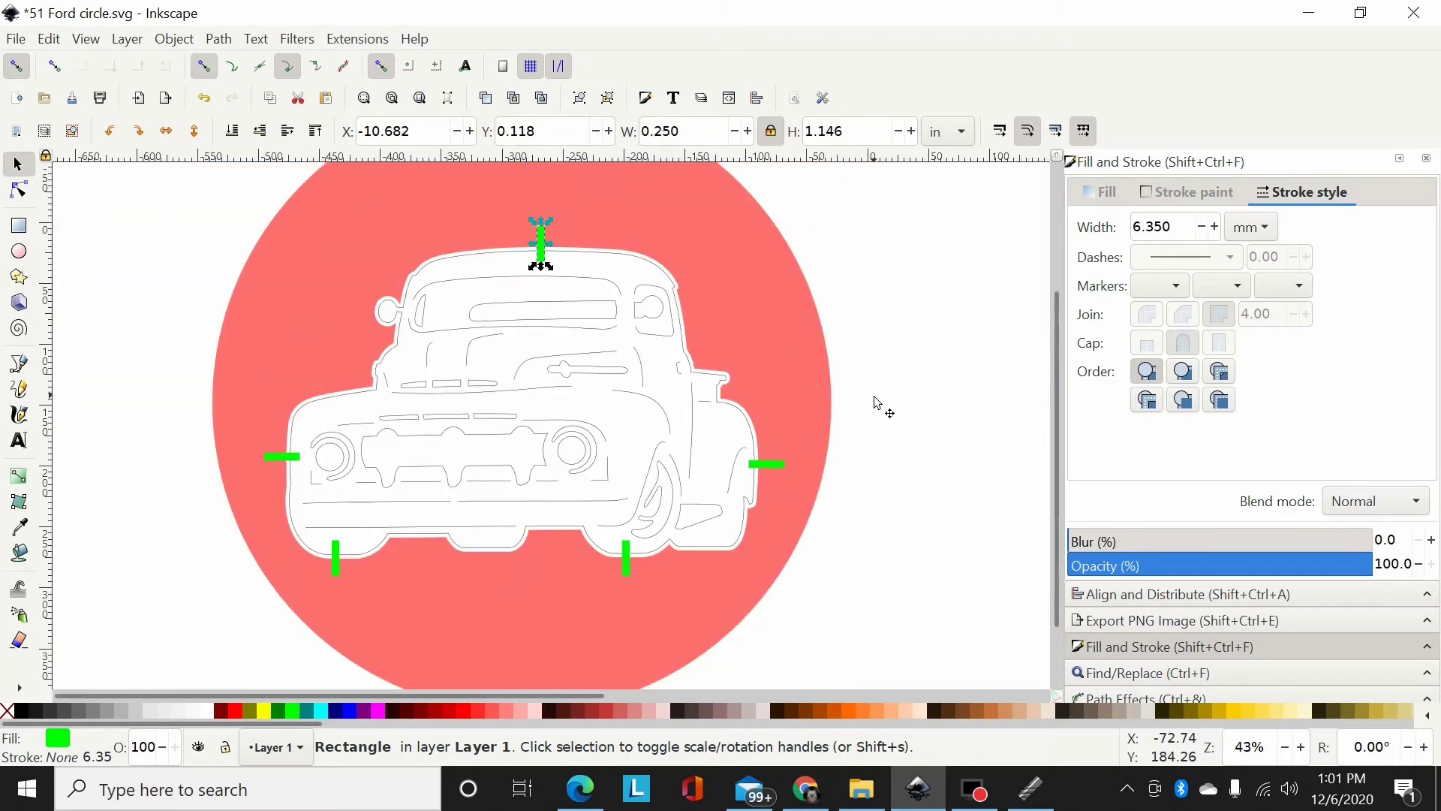
pyautogui.keyDown('shift'); pyautogui.click(292, 459); pyautogui.keyUp('shift')
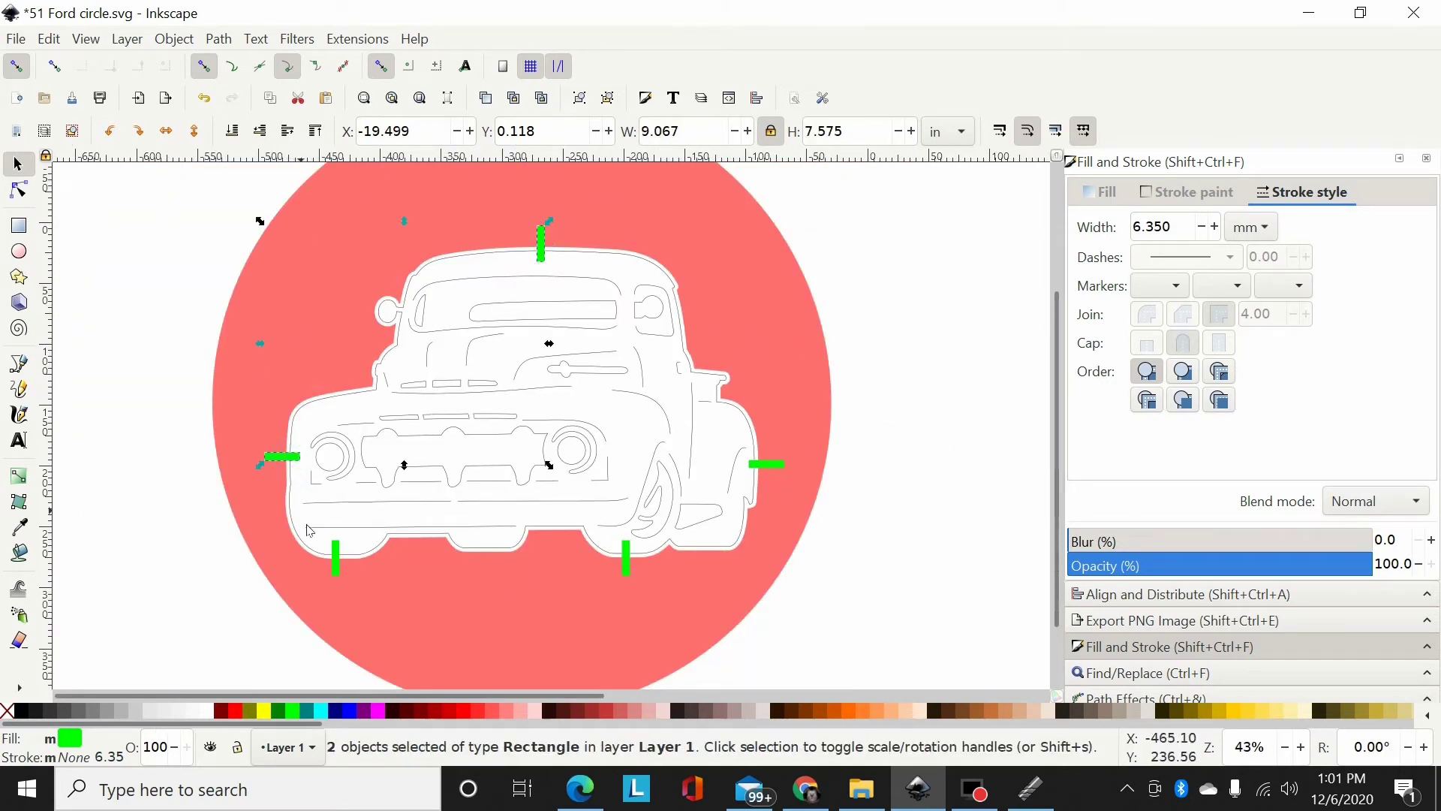
pyautogui.keyDown('shift'); pyautogui.click(337, 563); pyautogui.keyUp('shift')
pyautogui.keyDown('shift'); pyautogui.click(628, 559); pyautogui.keyUp('shift')
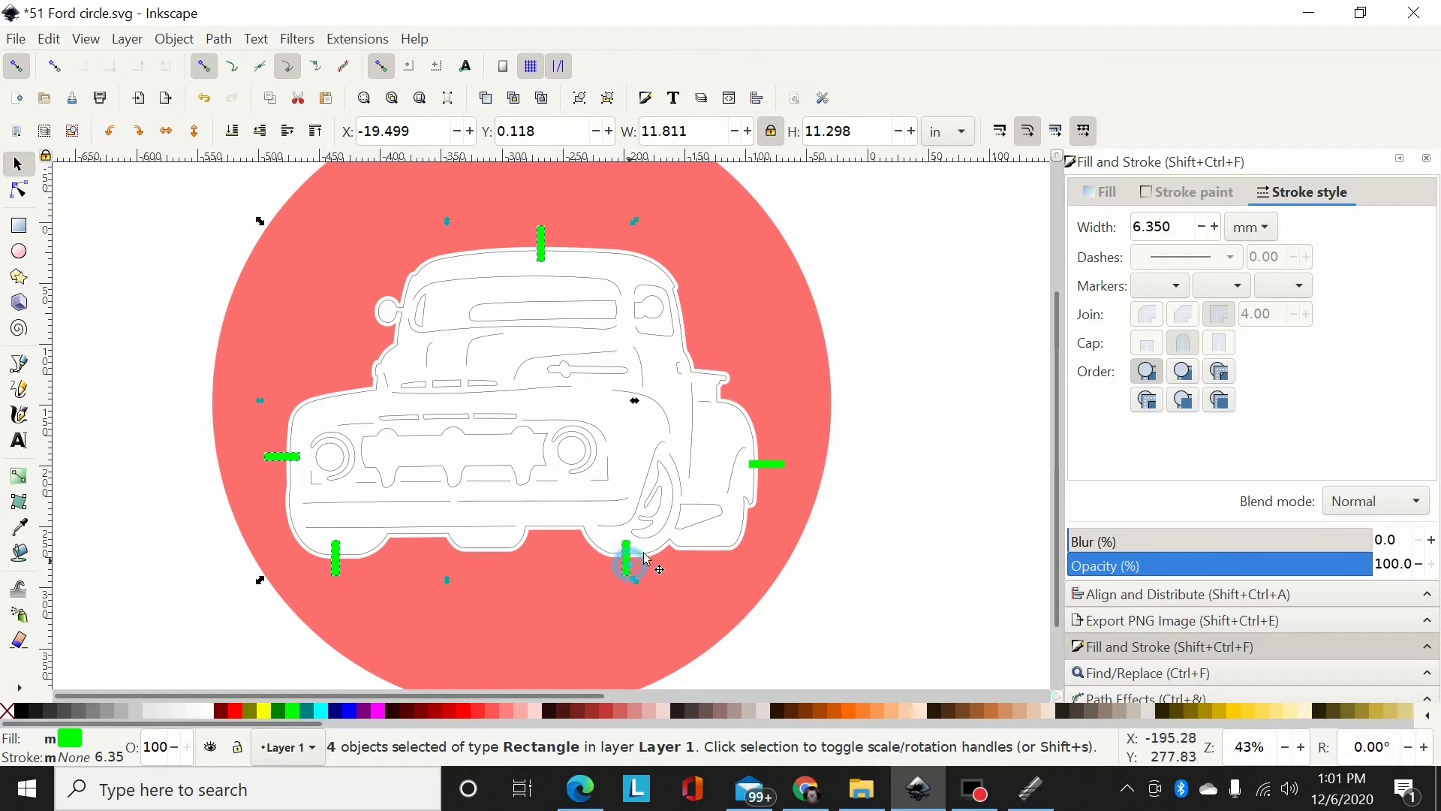
pyautogui.keyDown('shift'); pyautogui.click(769, 464); pyautogui.keyUp('shift')
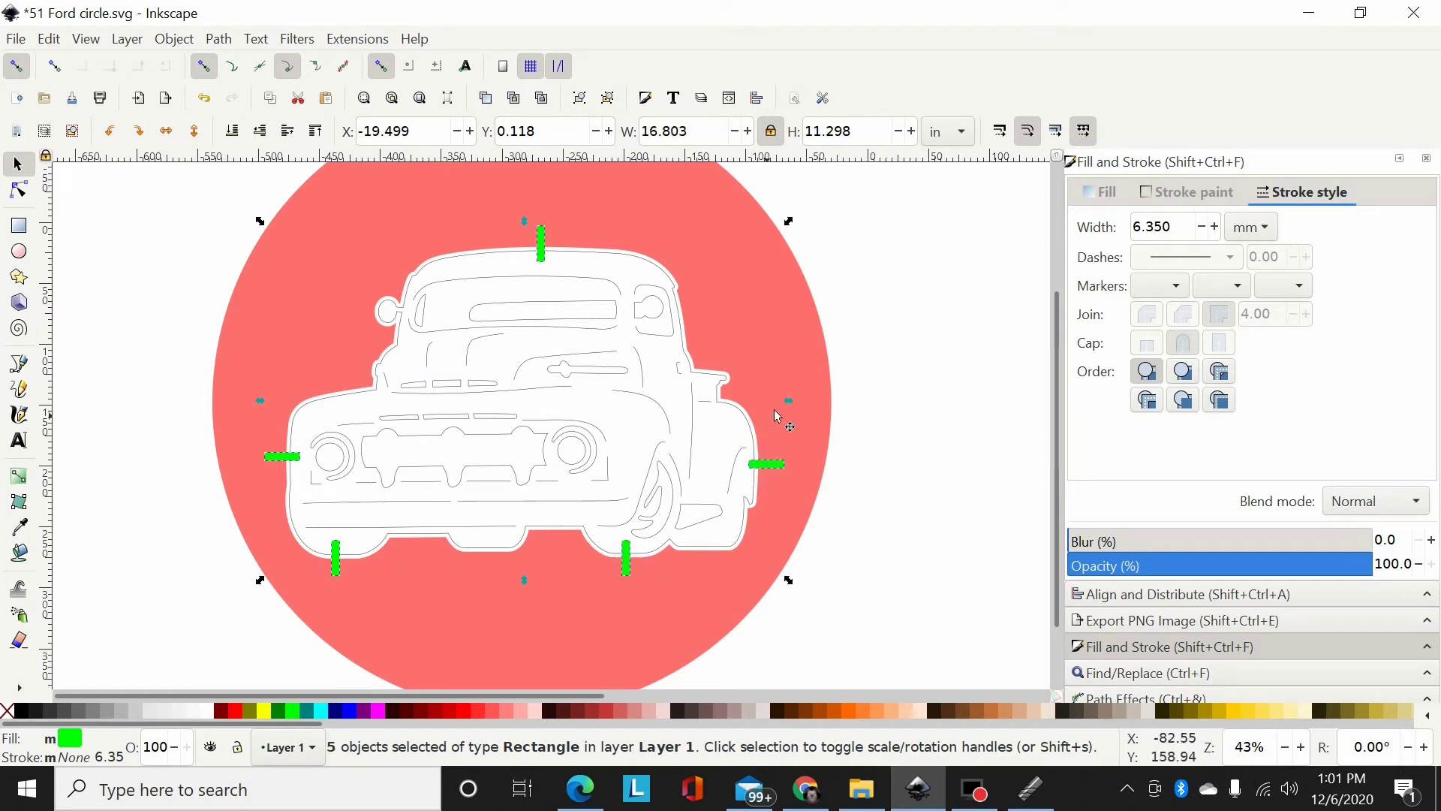
pyautogui.keyDown('shift'); pyautogui.click(800, 338); pyautogui.keyUp('shift')
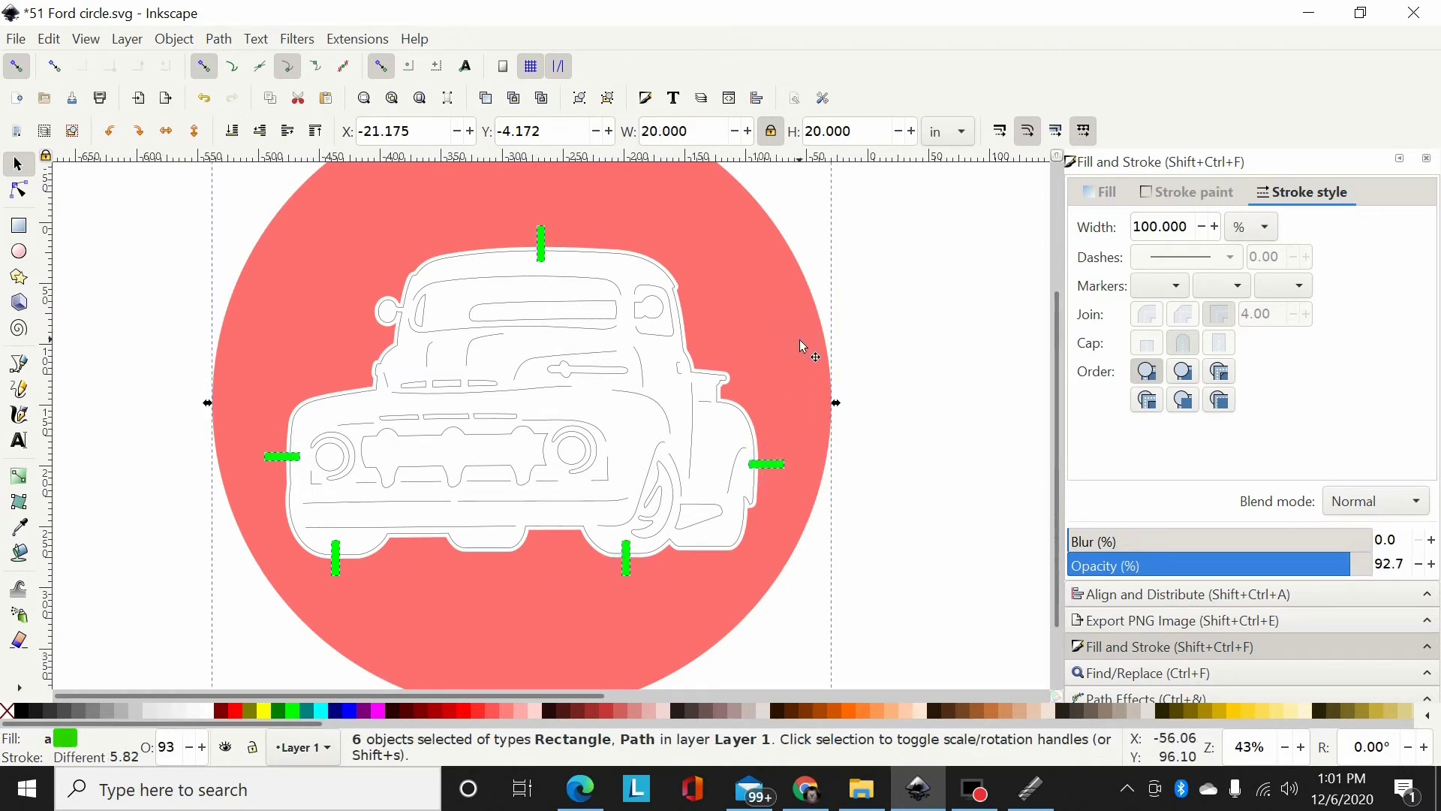
pyautogui.keyDown('shift'); pyautogui.click(735, 411); pyautogui.keyUp('shift')
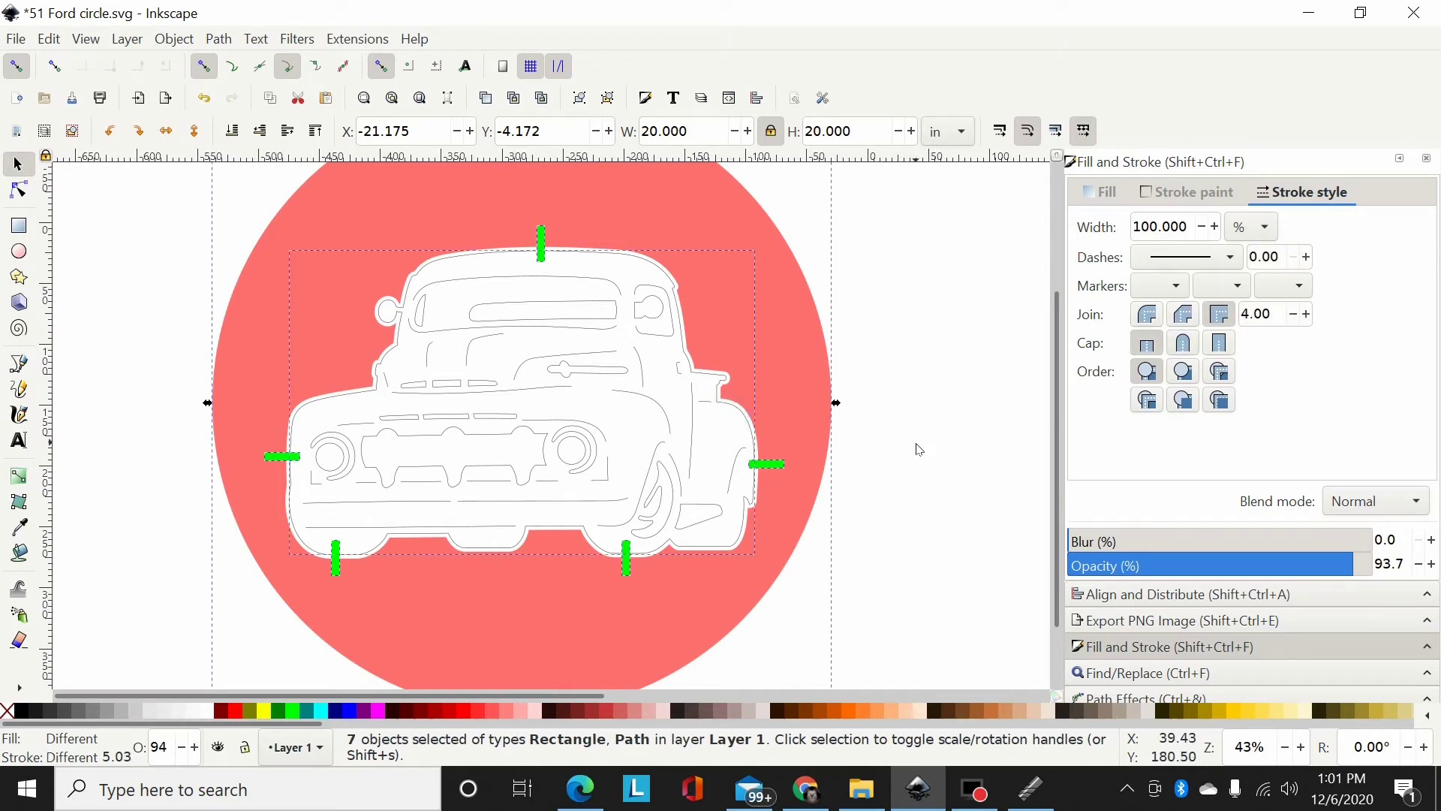
pyautogui.press('ctrl')
pyautogui.hotkey('ctrl', 'k')
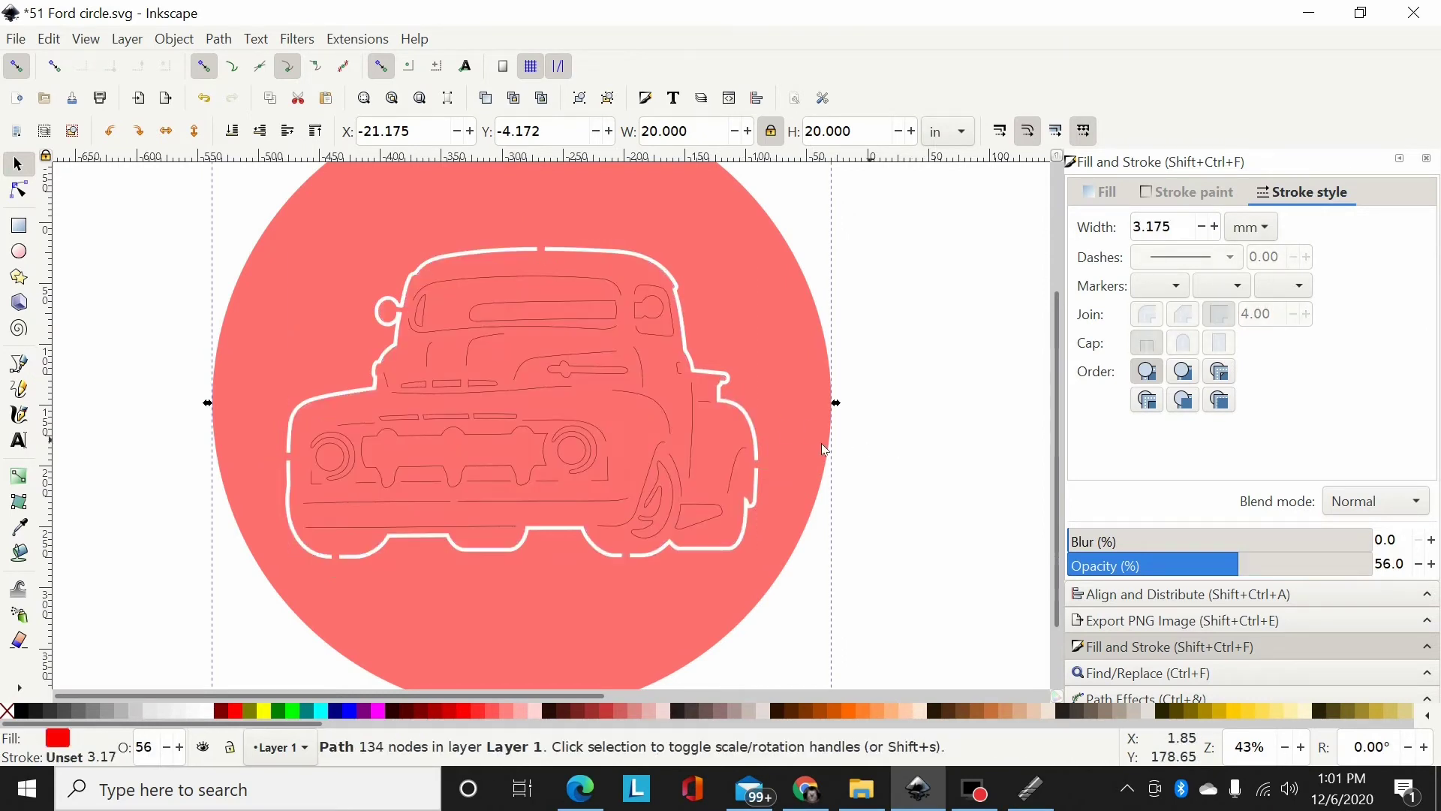
pyautogui.click(219, 38)
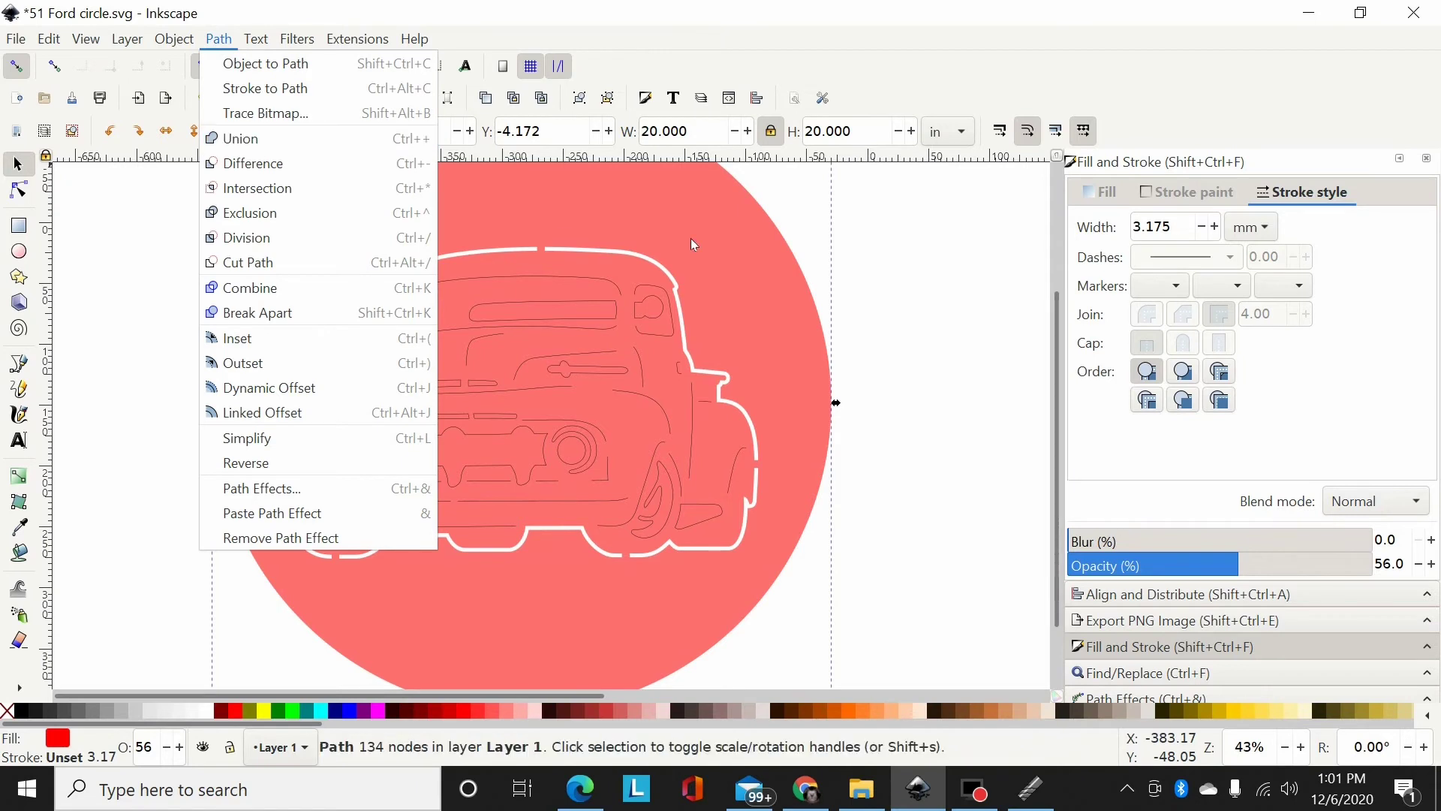
pyautogui.click(926, 267)
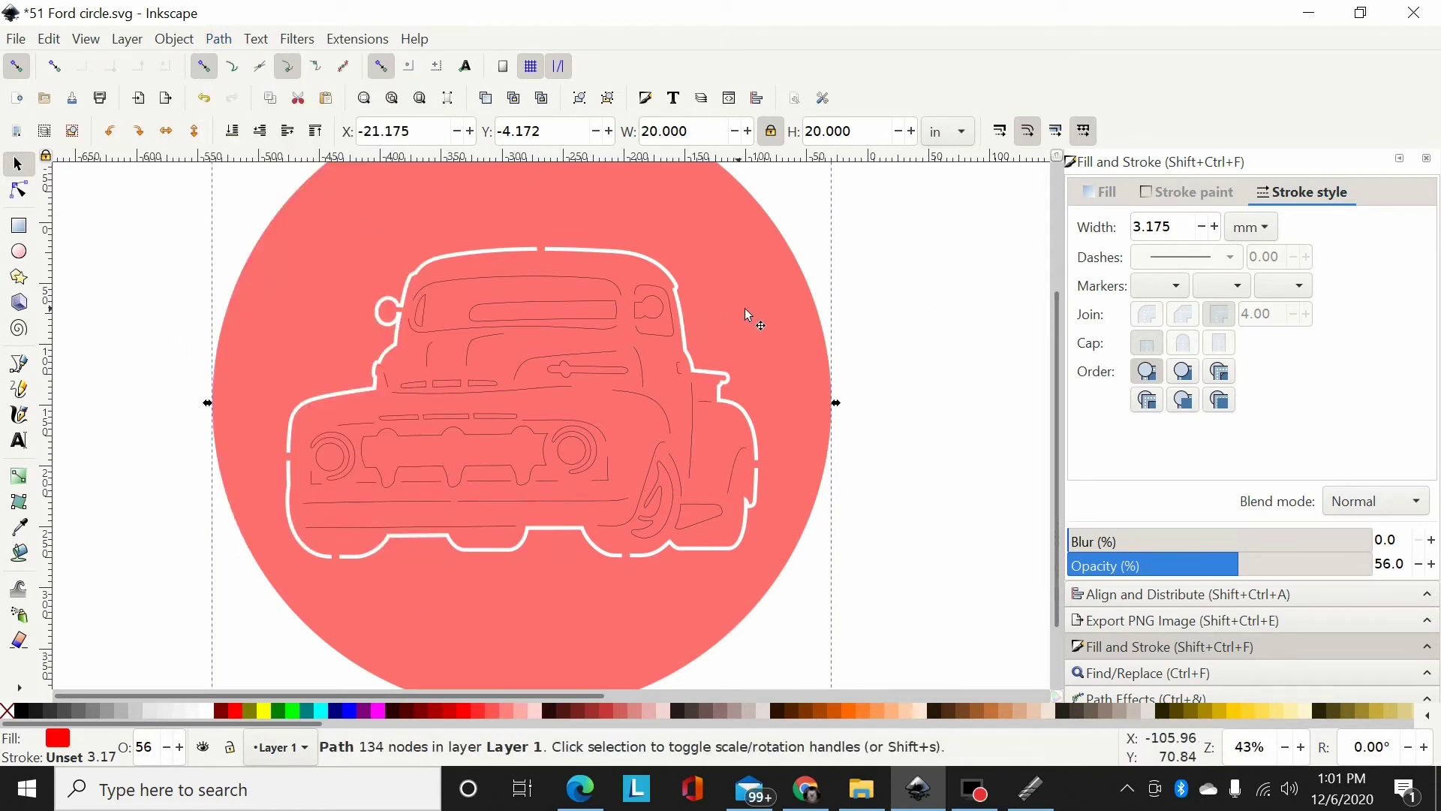
# Clear the red fill, add a black stroke and set its width to 0.010 in
pyautogui.press('-')
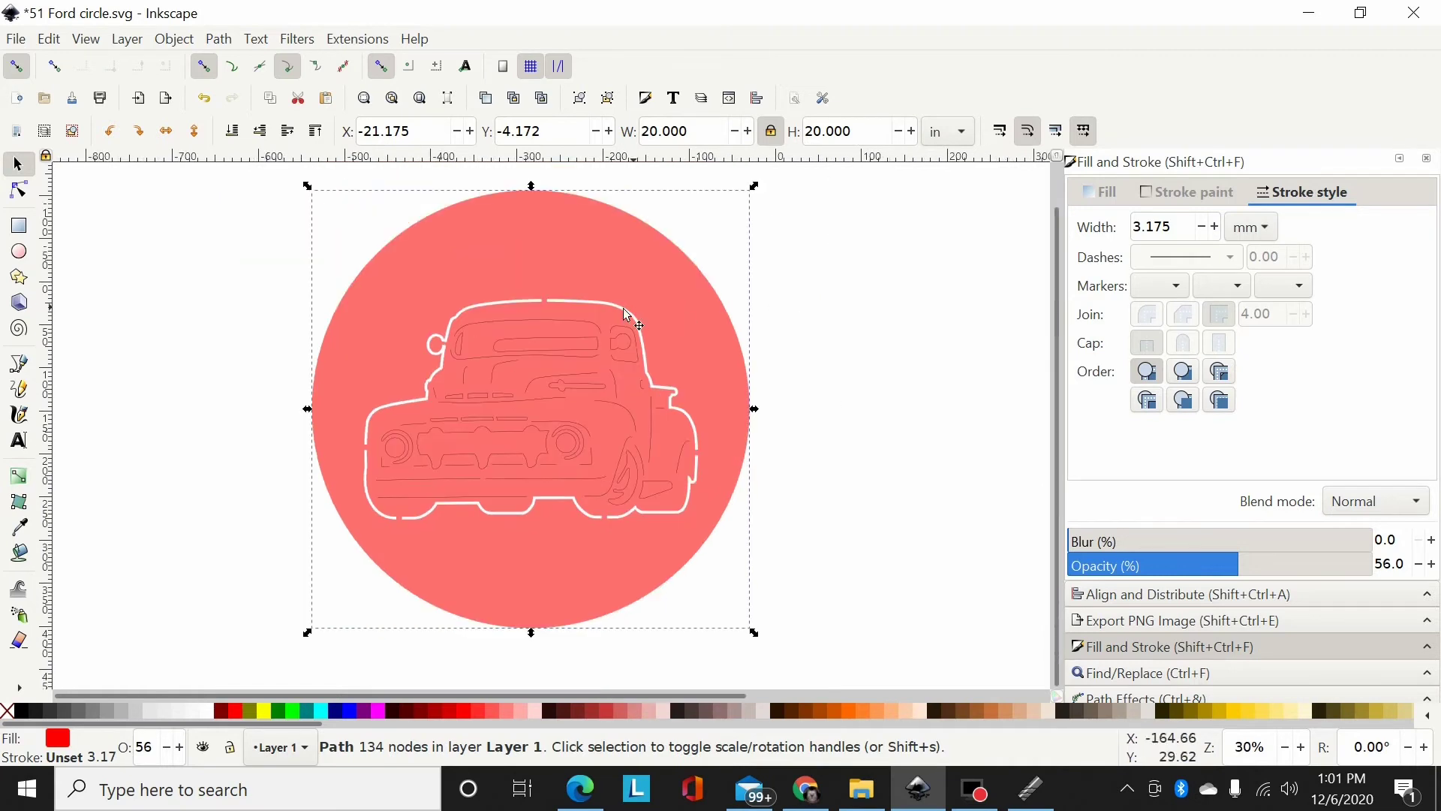
pyautogui.keyDown('shift'); pyautogui.click(8, 712); pyautogui.keyUp('shift')
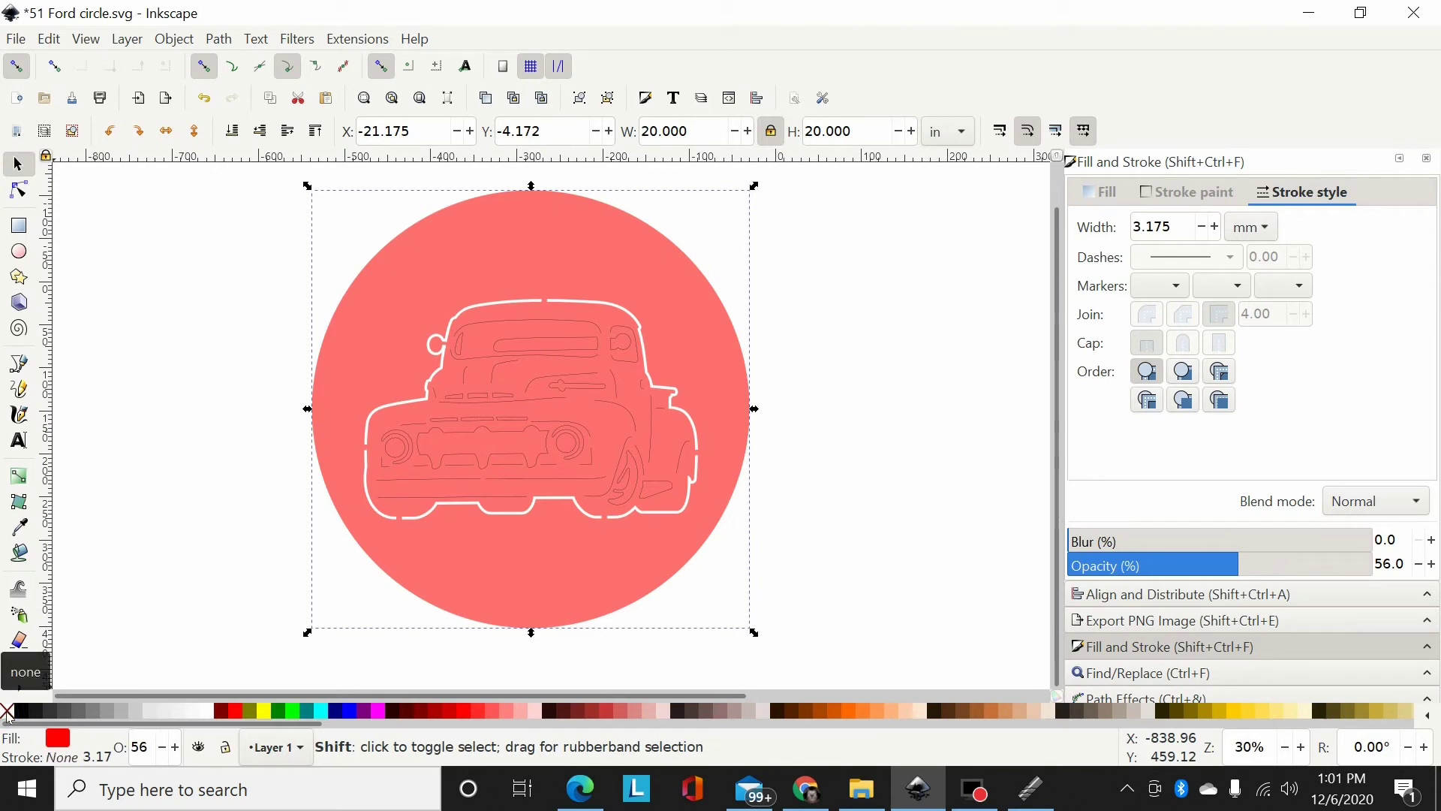
pyautogui.click(8, 712)
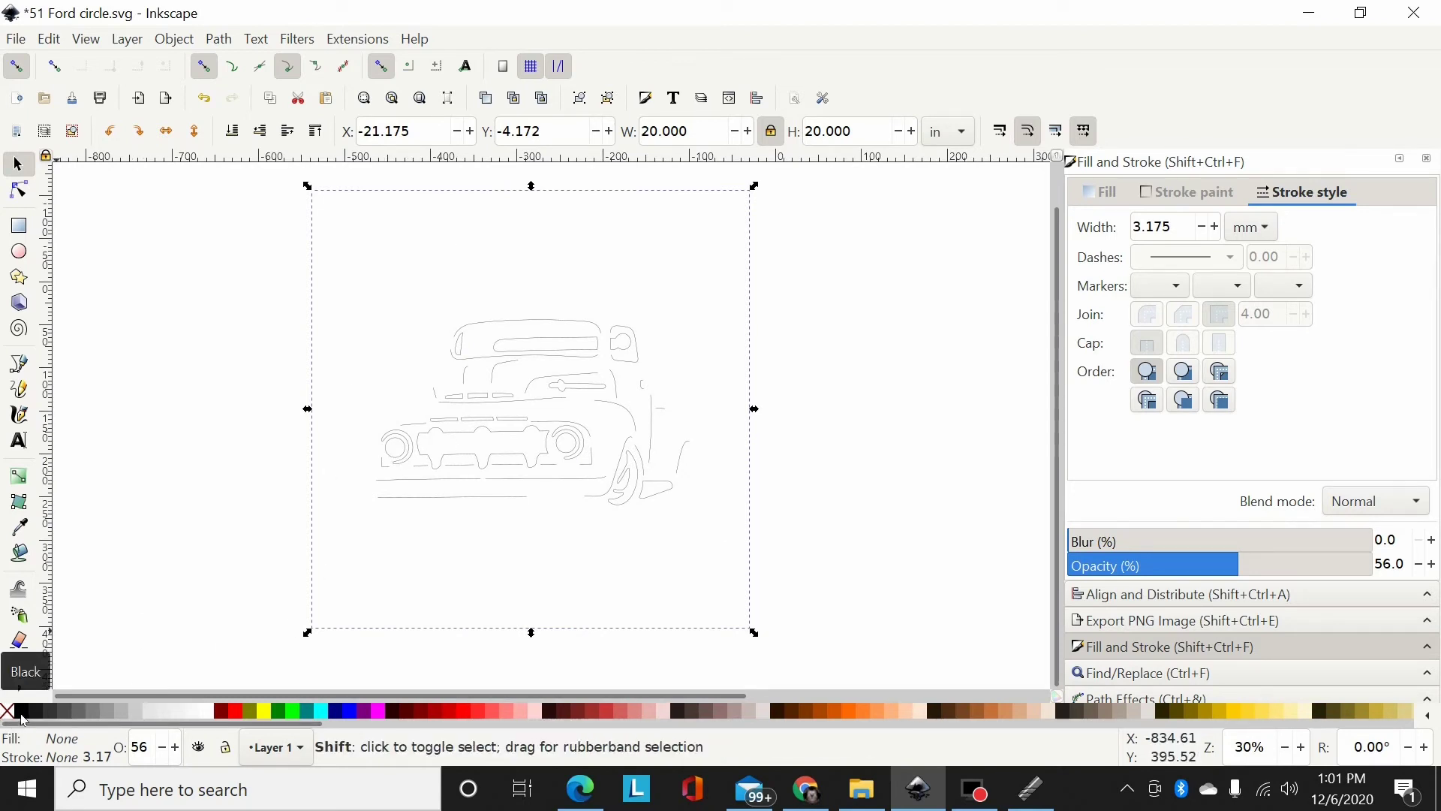
pyautogui.keyDown('shift'); pyautogui.click(23, 717); pyautogui.keyUp('shift')
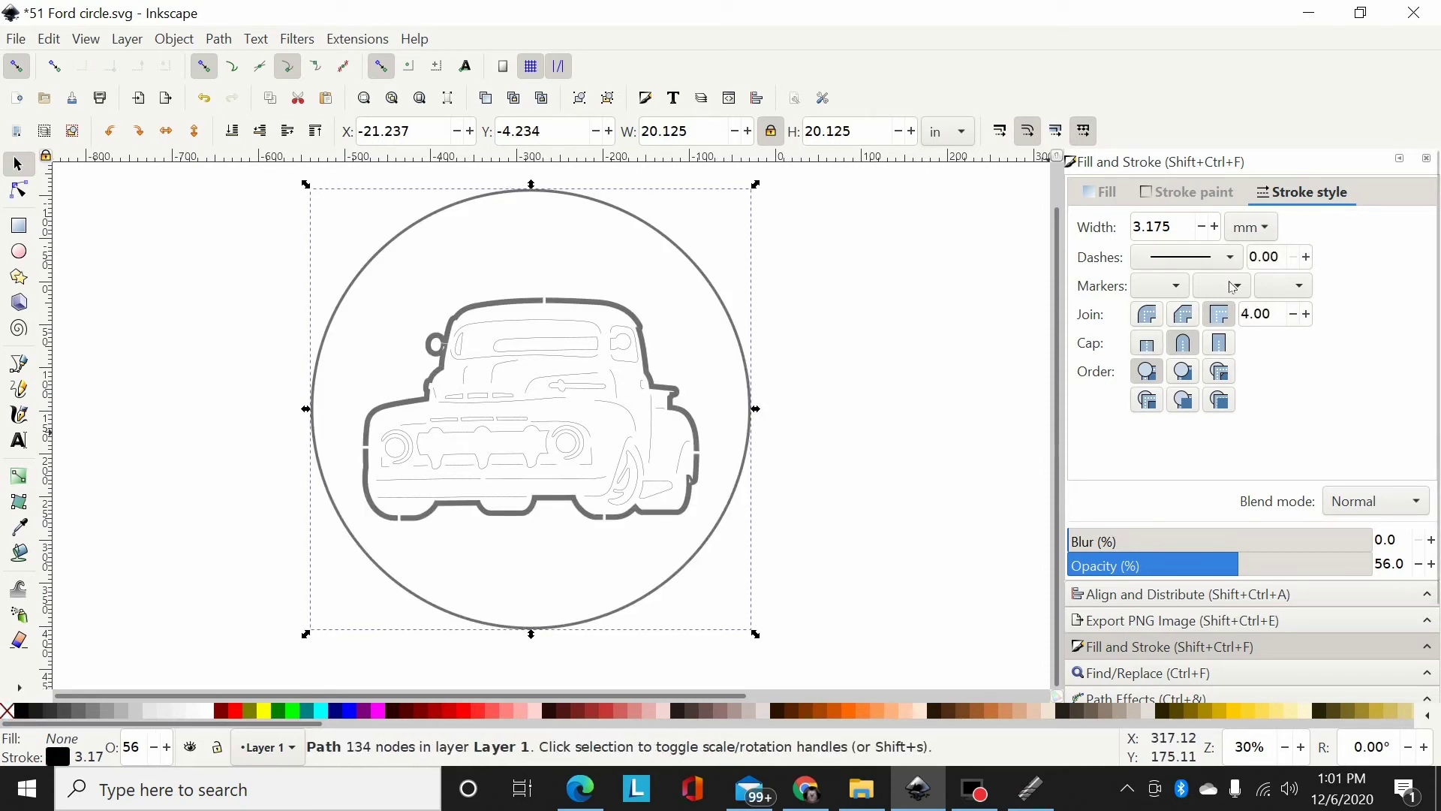
pyautogui.click(1251, 227)
pyautogui.click(1252, 267)
pyautogui.click(1176, 232)
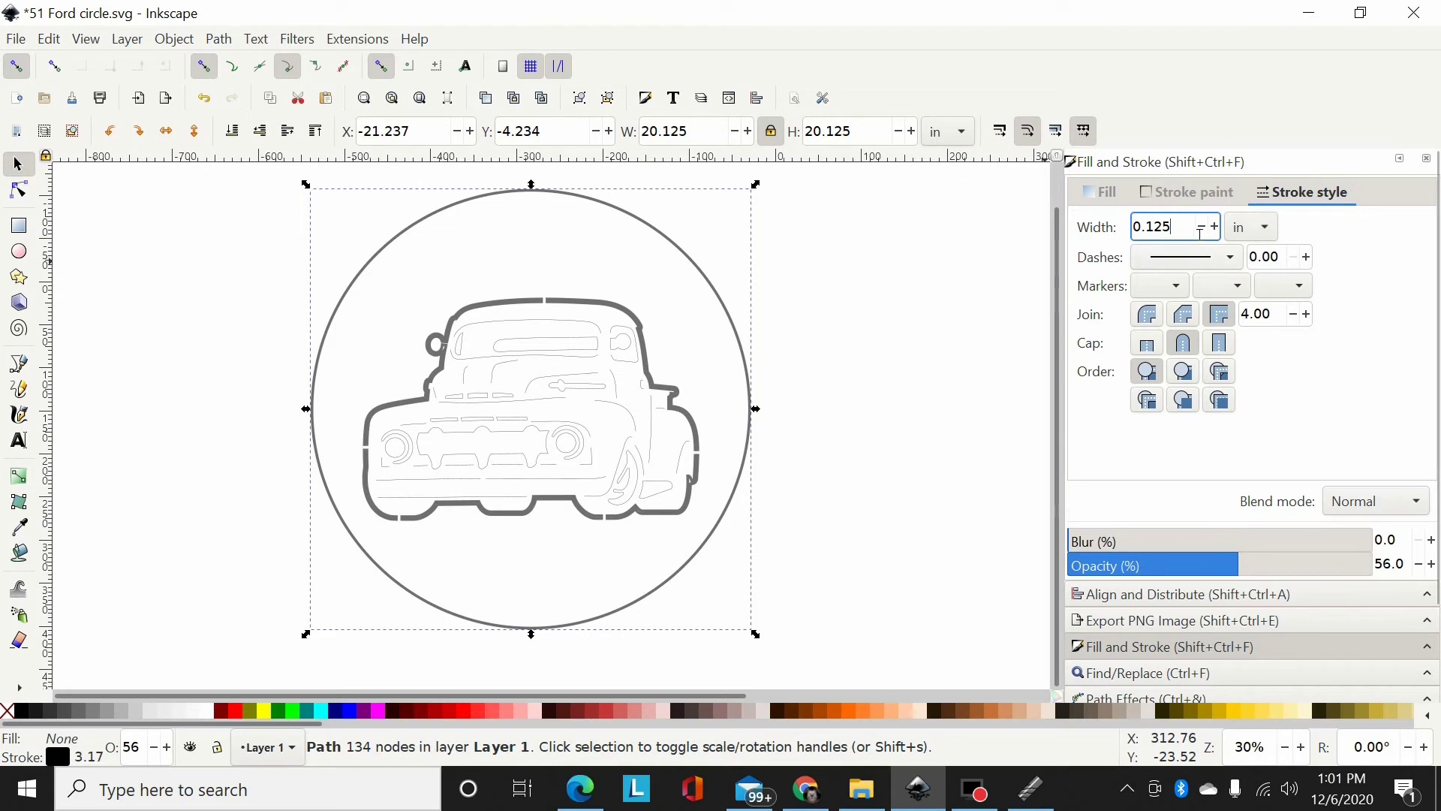
pyautogui.press('BackSpace')
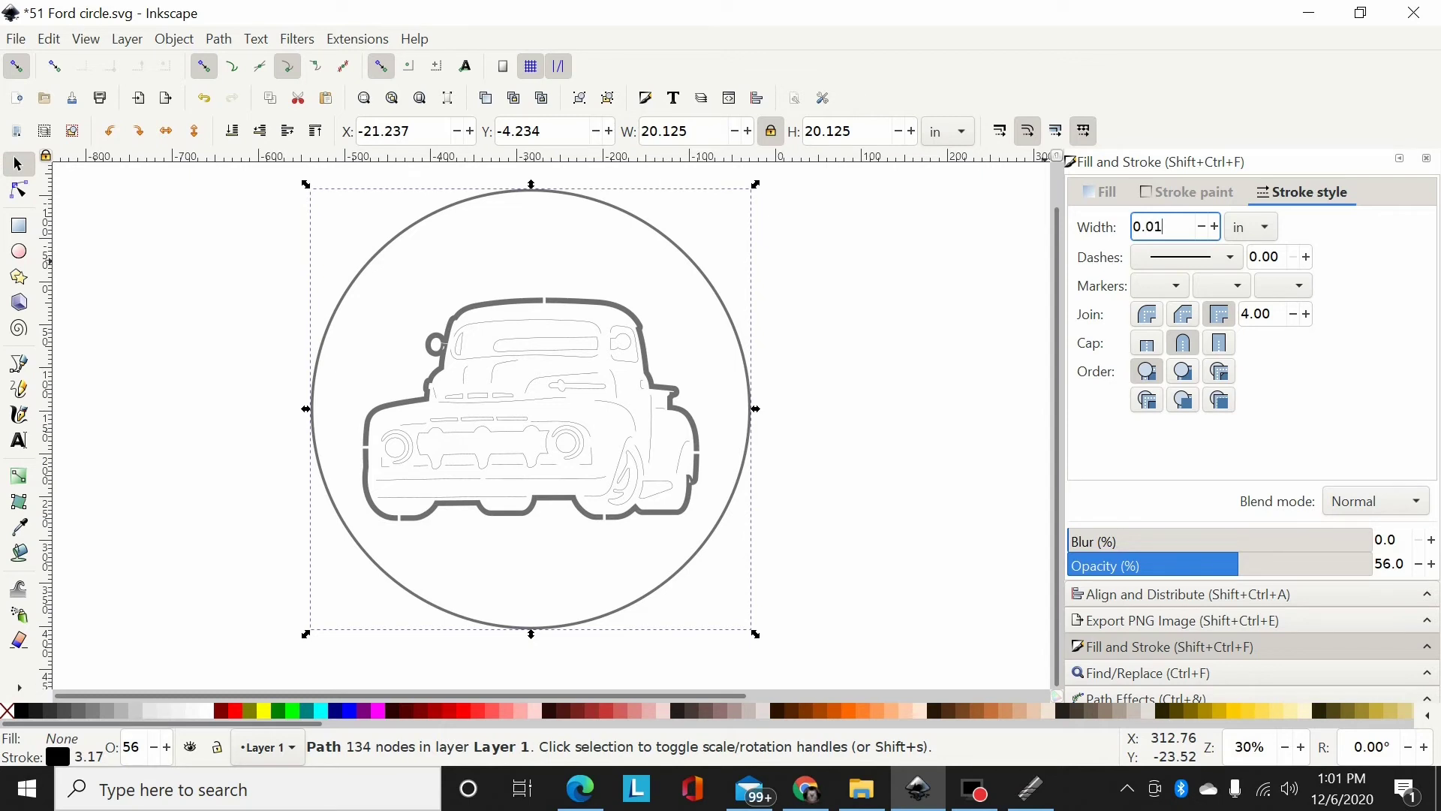
pyautogui.press('Return')
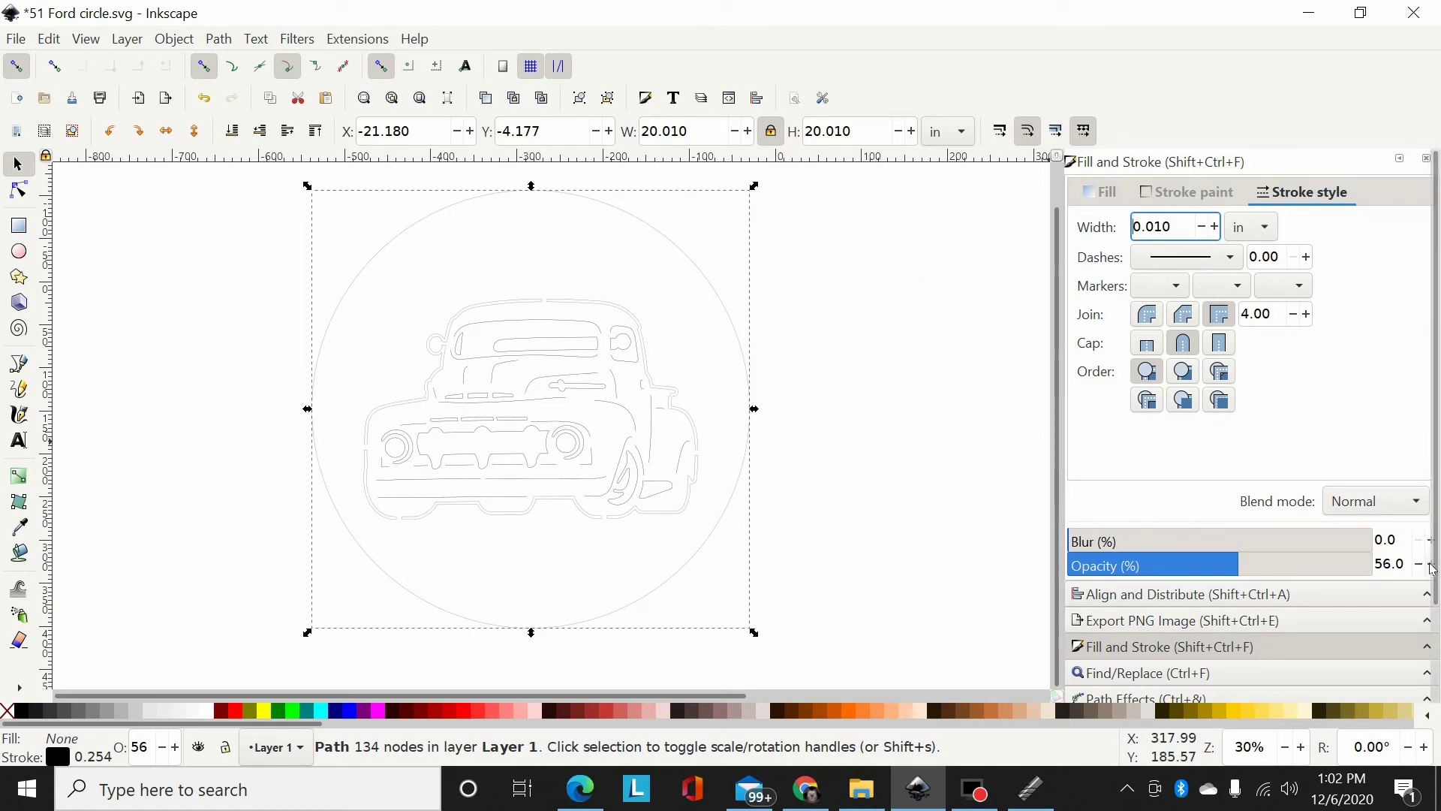
# Select all the truck's detail lines and combine them into one path with Ctrl+K
pyautogui.scroll(19, 1433, 569)
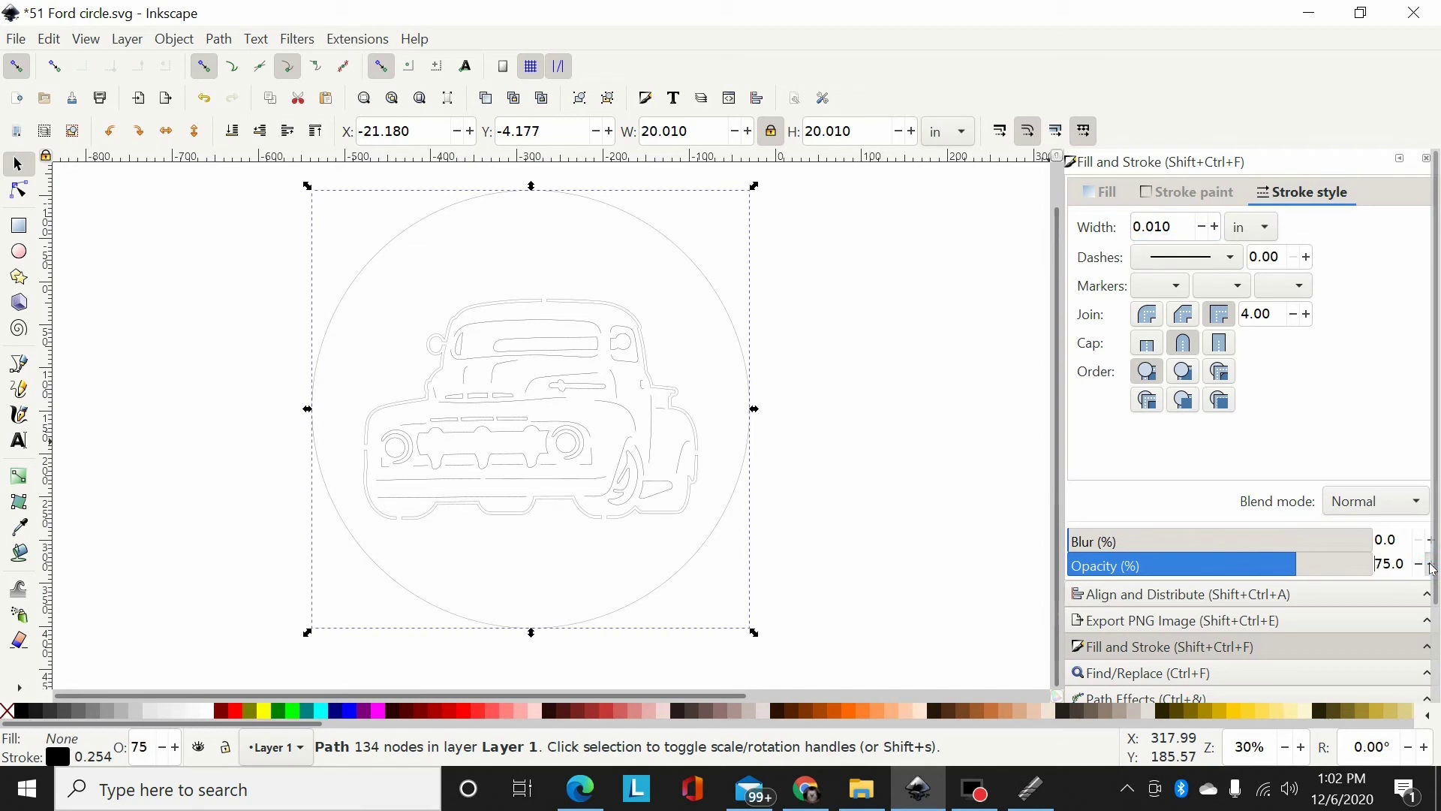
pyautogui.scroll(20, 1433, 569)
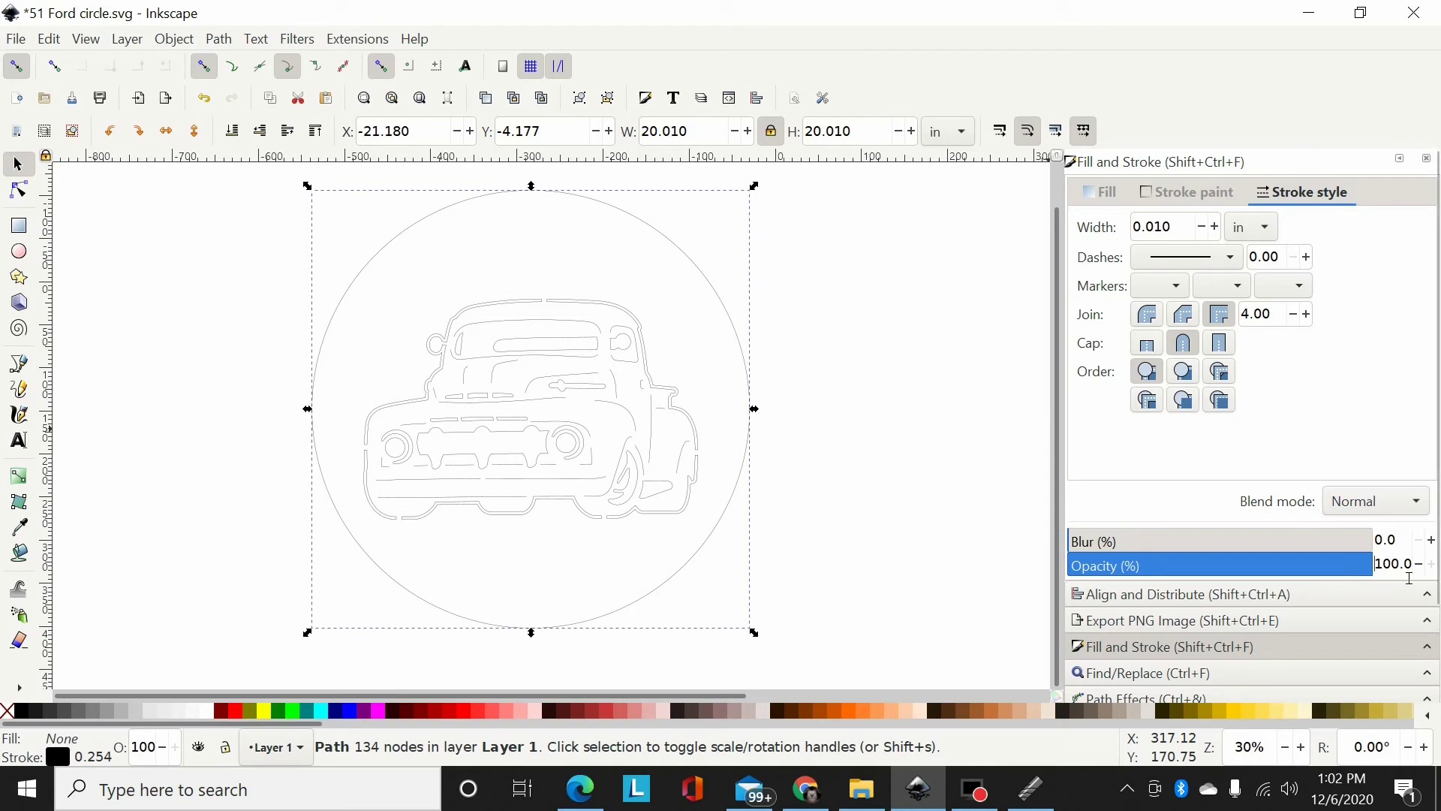
pyautogui.moveTo(847, 173); pyautogui.dragTo(170, 676)
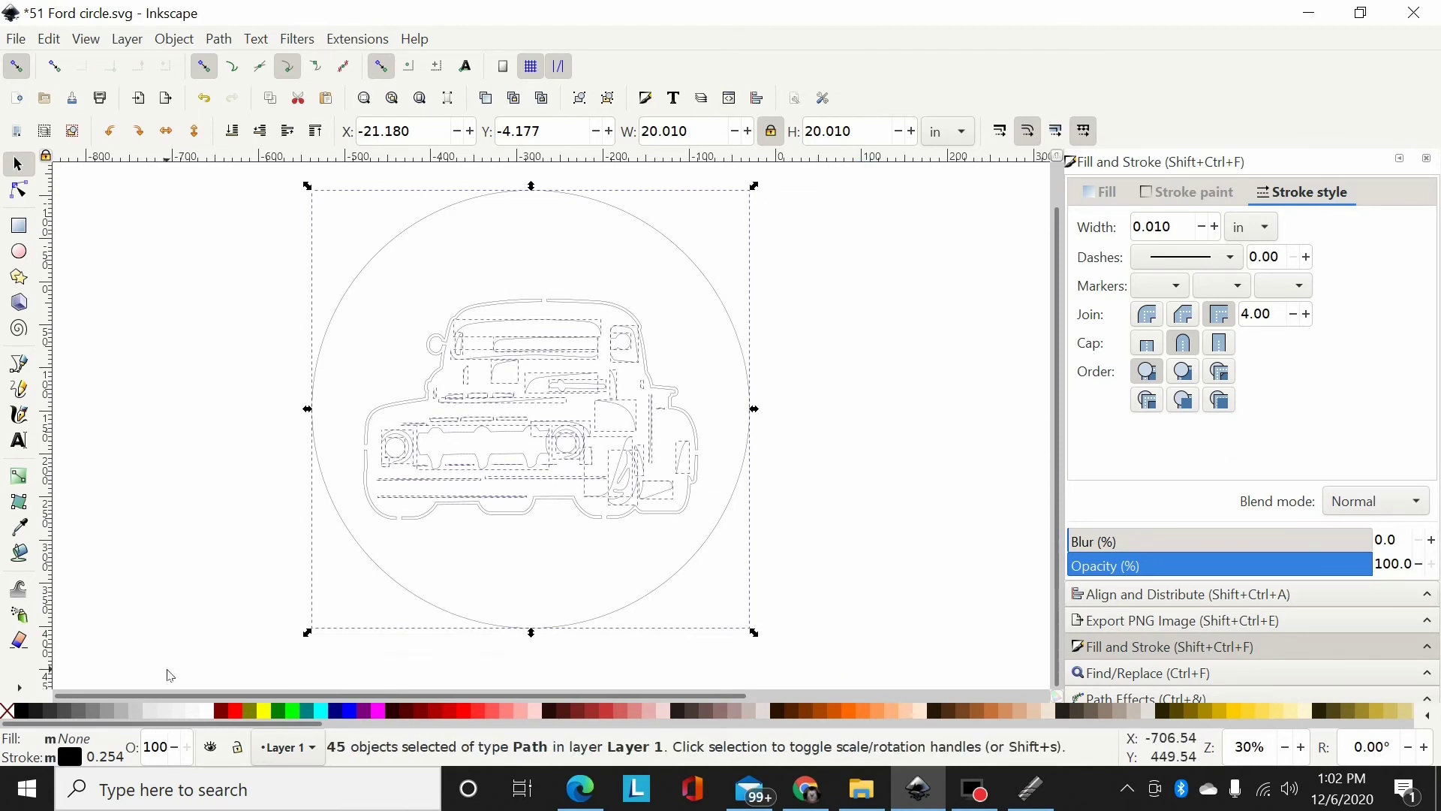
pyautogui.hotkey('ctrl', 'k')
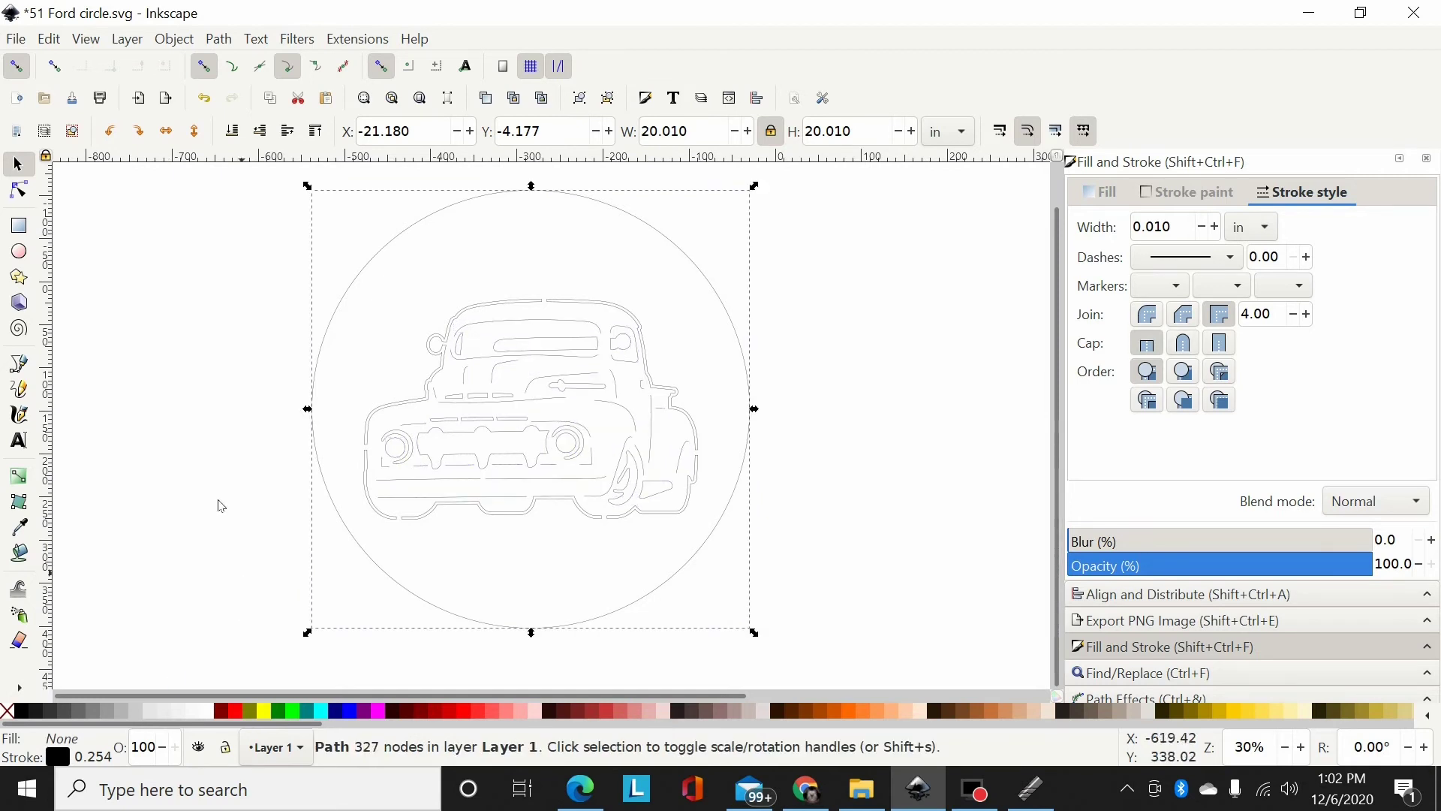
pyautogui.click(220, 41)
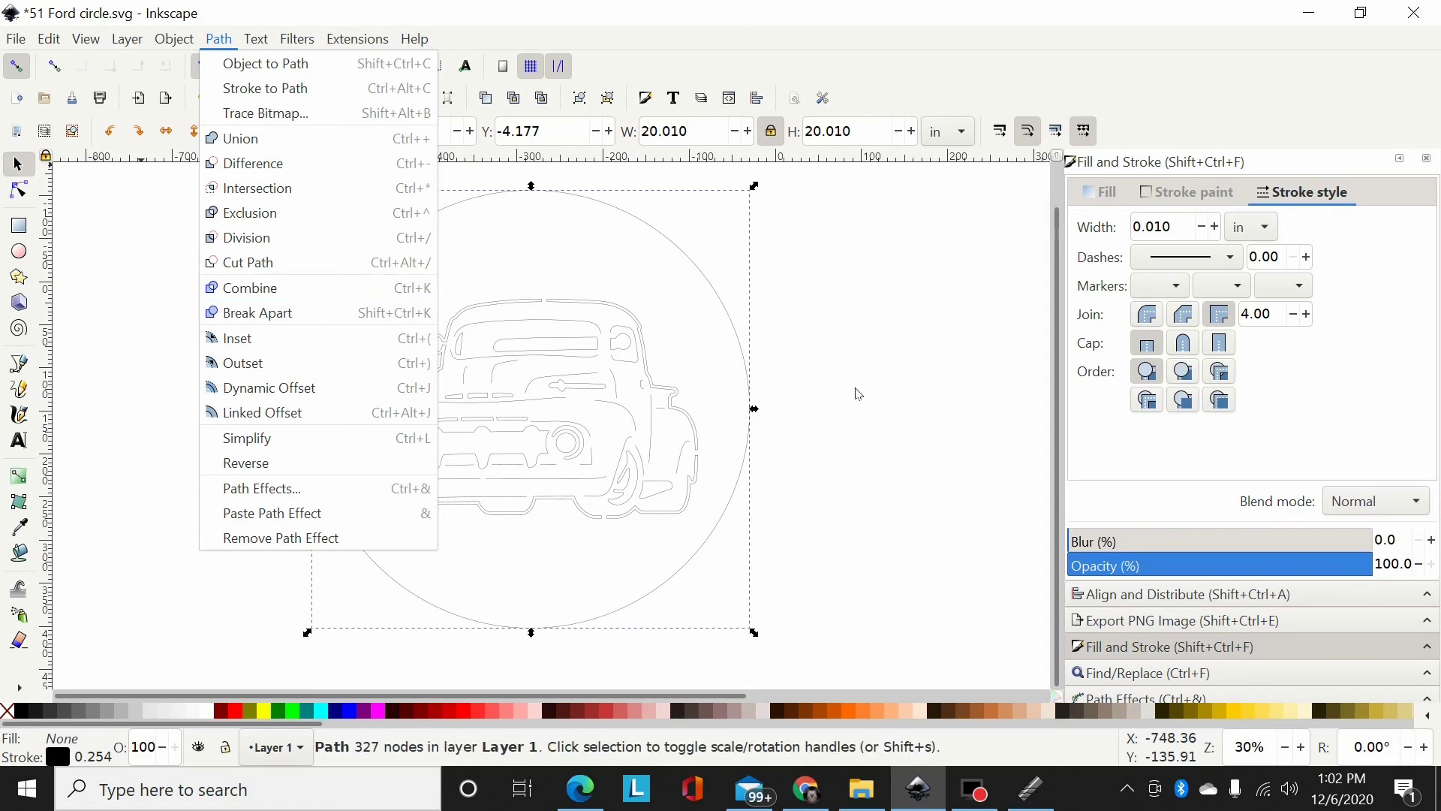
pyautogui.click(858, 394)
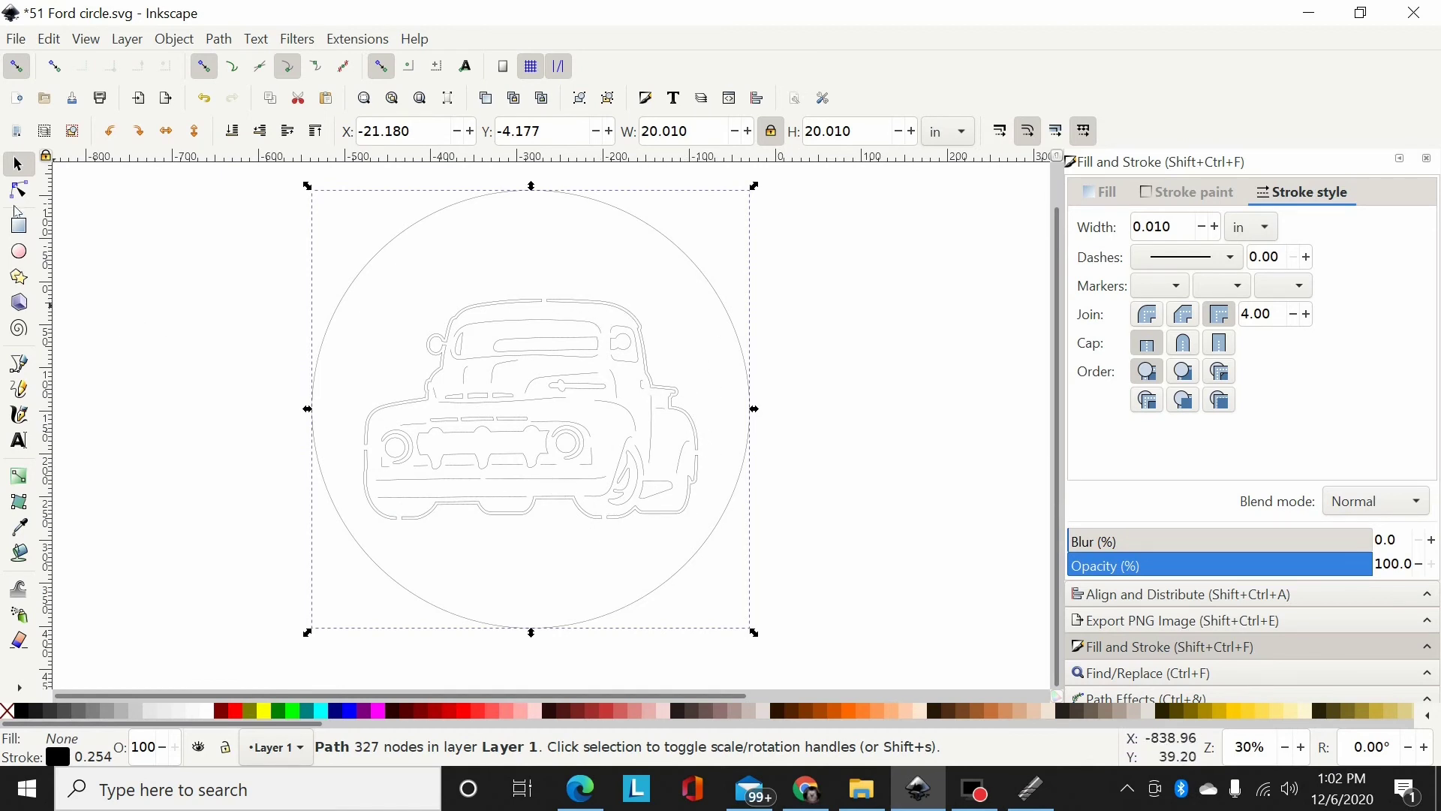
# With the Node tool, zoom in on the truck's roof and select the nodes at the bridge gap
pyautogui.click(18, 190)
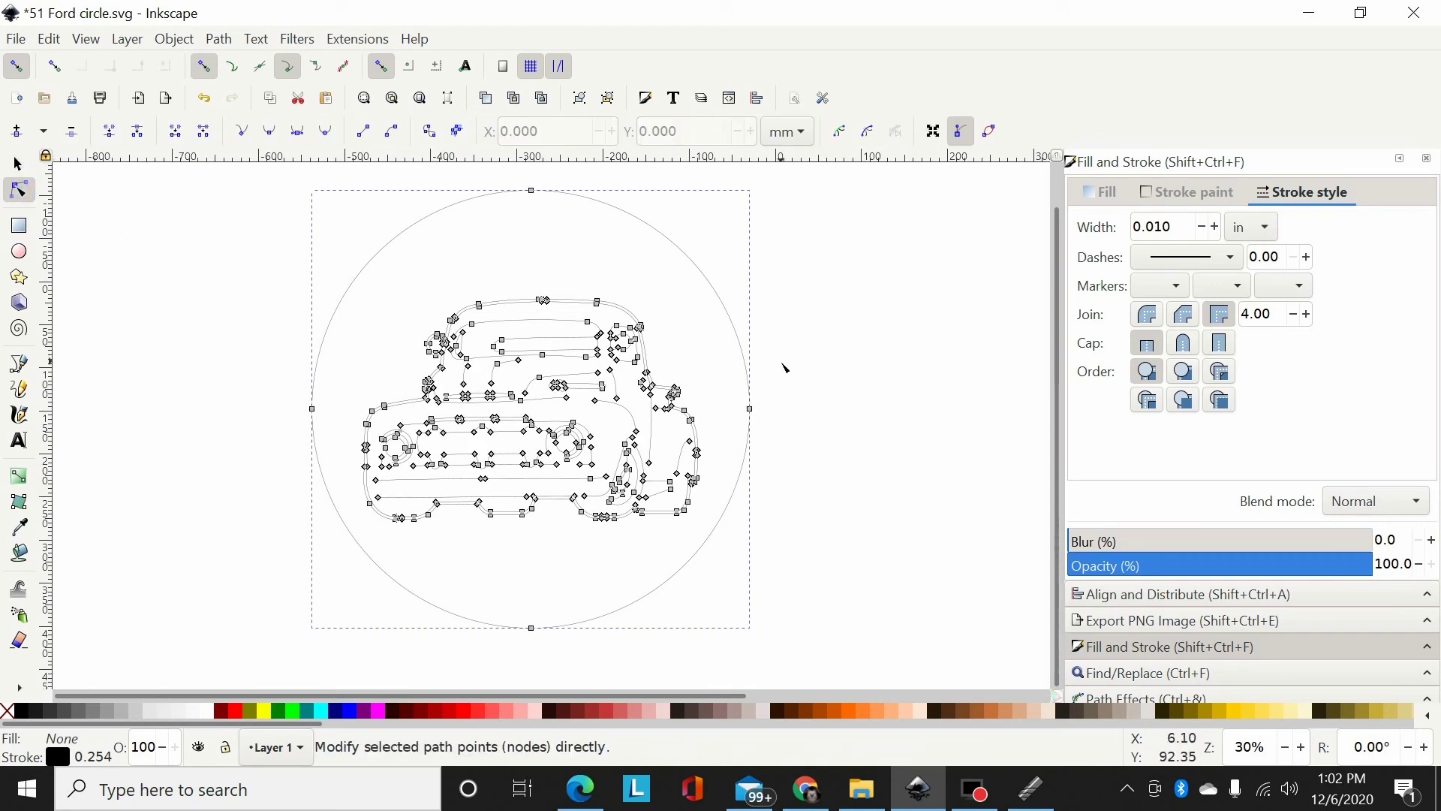
pyautogui.scroll(4, 685, 306)
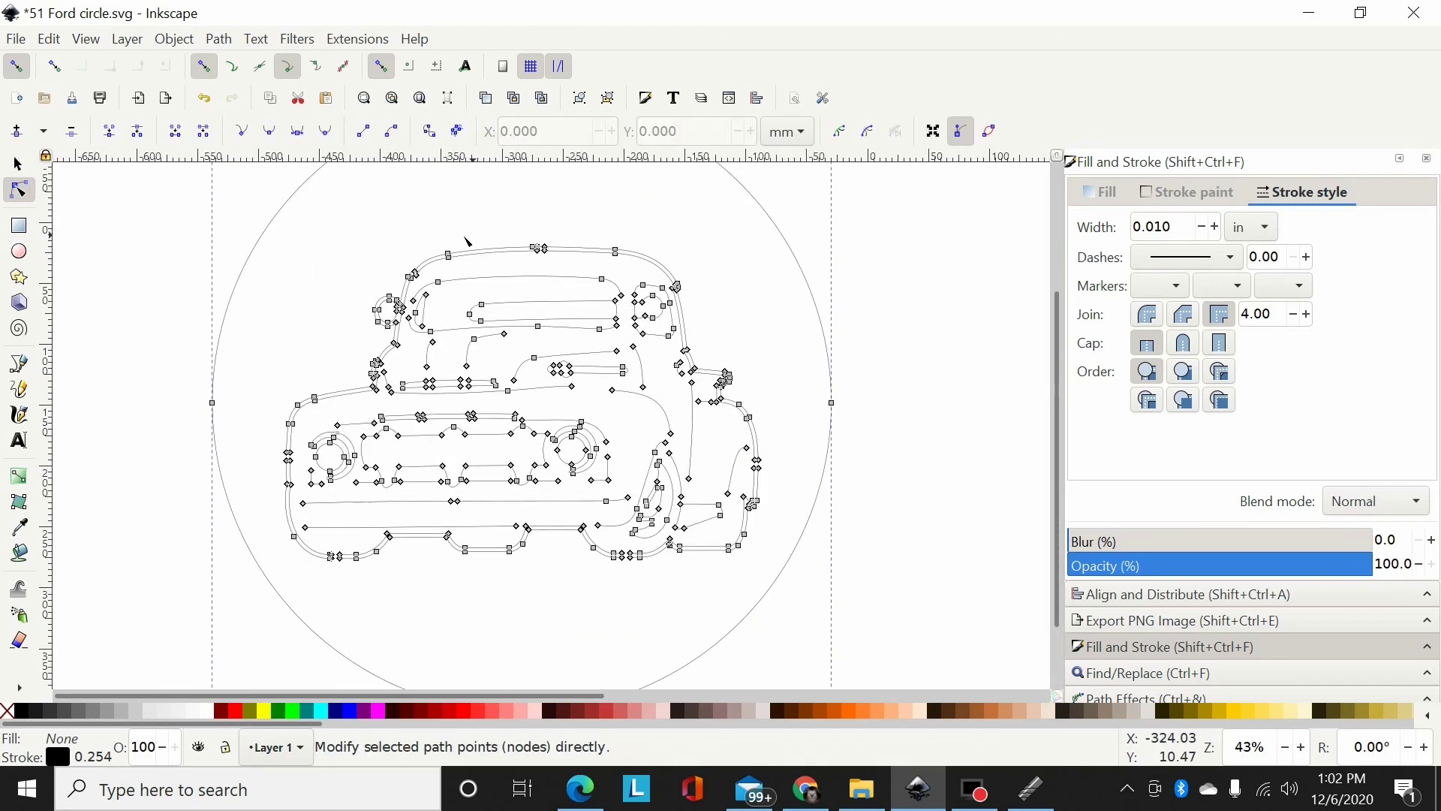
pyautogui.scroll(4, 530, 350)
pyautogui.scroll(5, 530, 351)
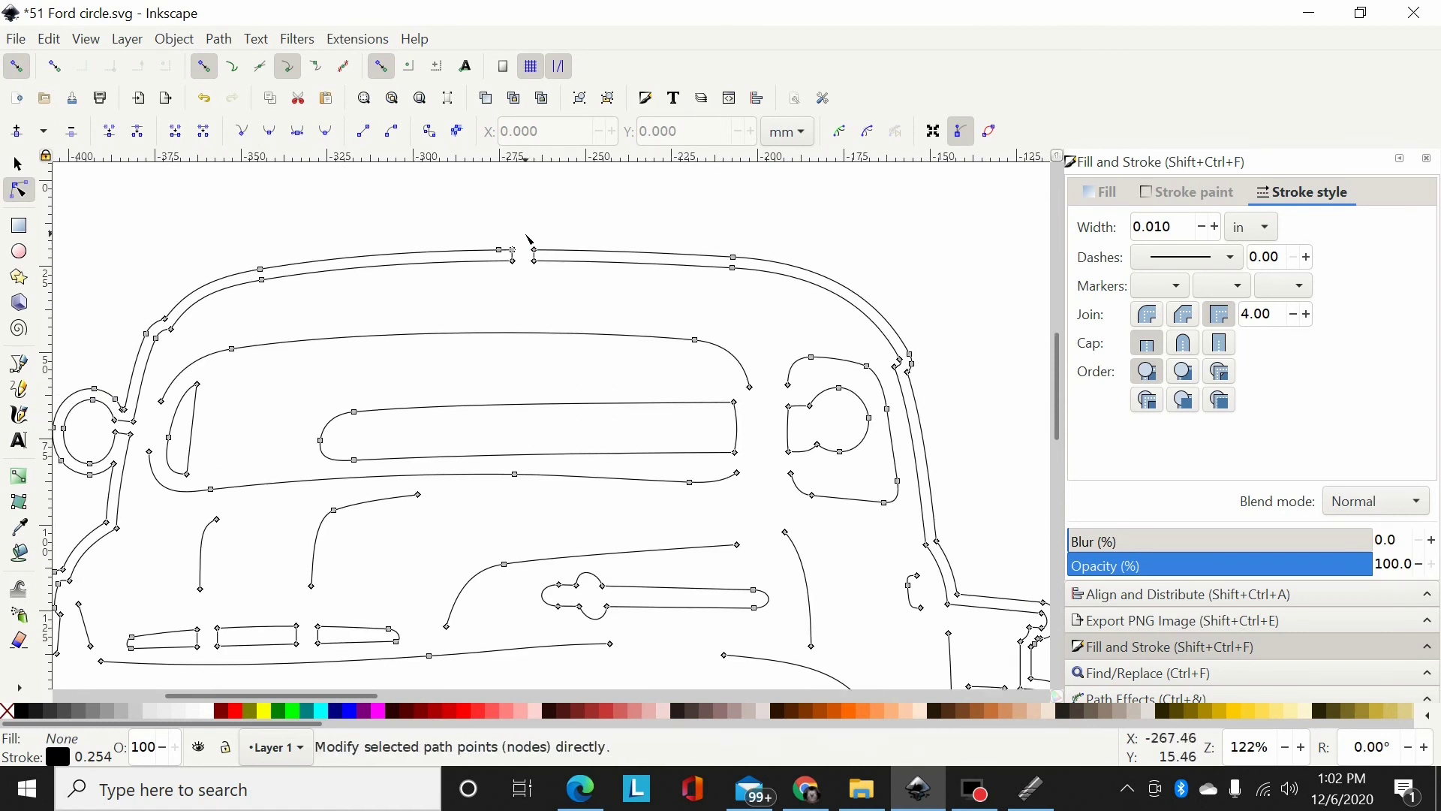
pyautogui.click(526, 239)
pyautogui.moveTo(526, 236); pyautogui.dragTo(514, 256)
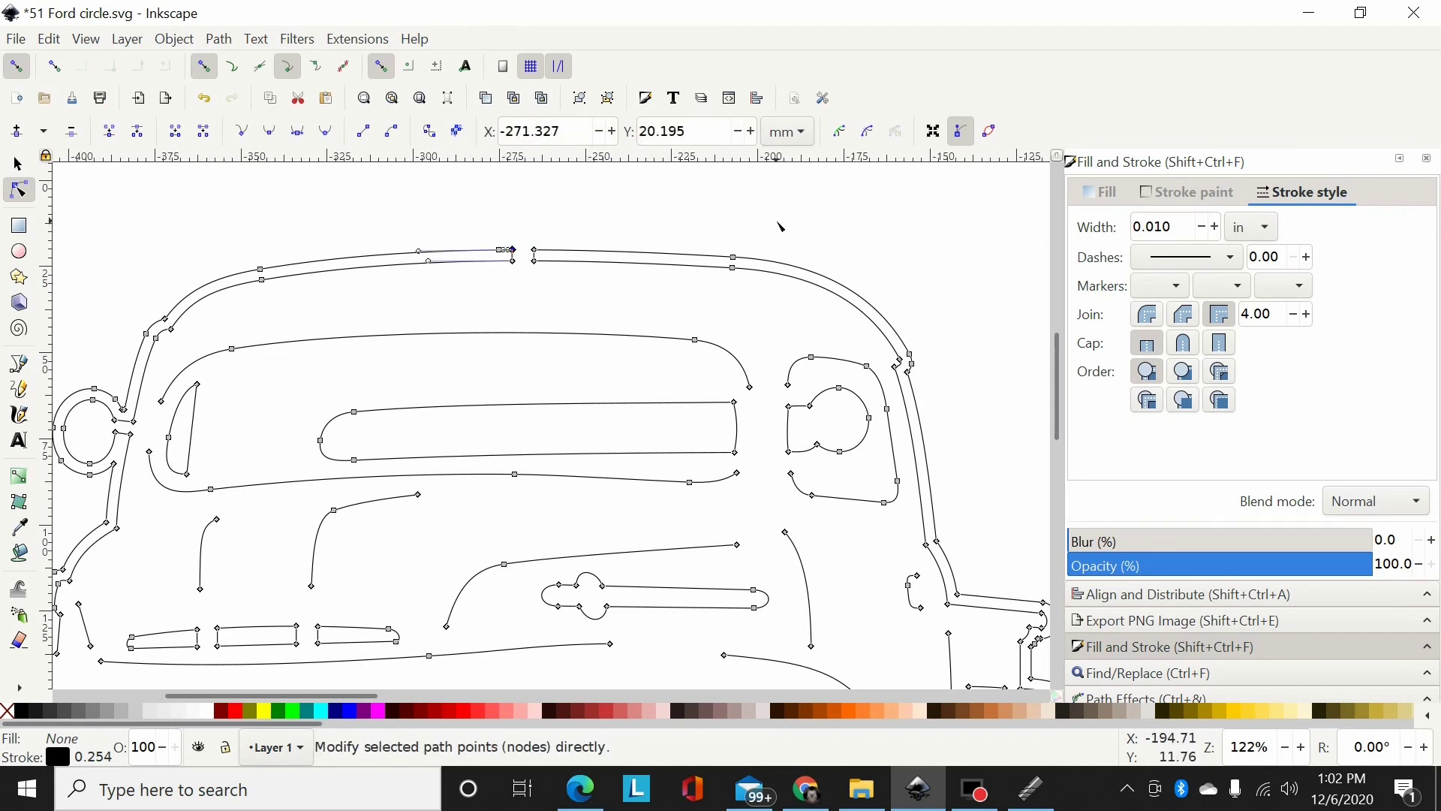
# Zoom back out until the whole circle design is visible
pyautogui.scroll(-5, 1000, 408)
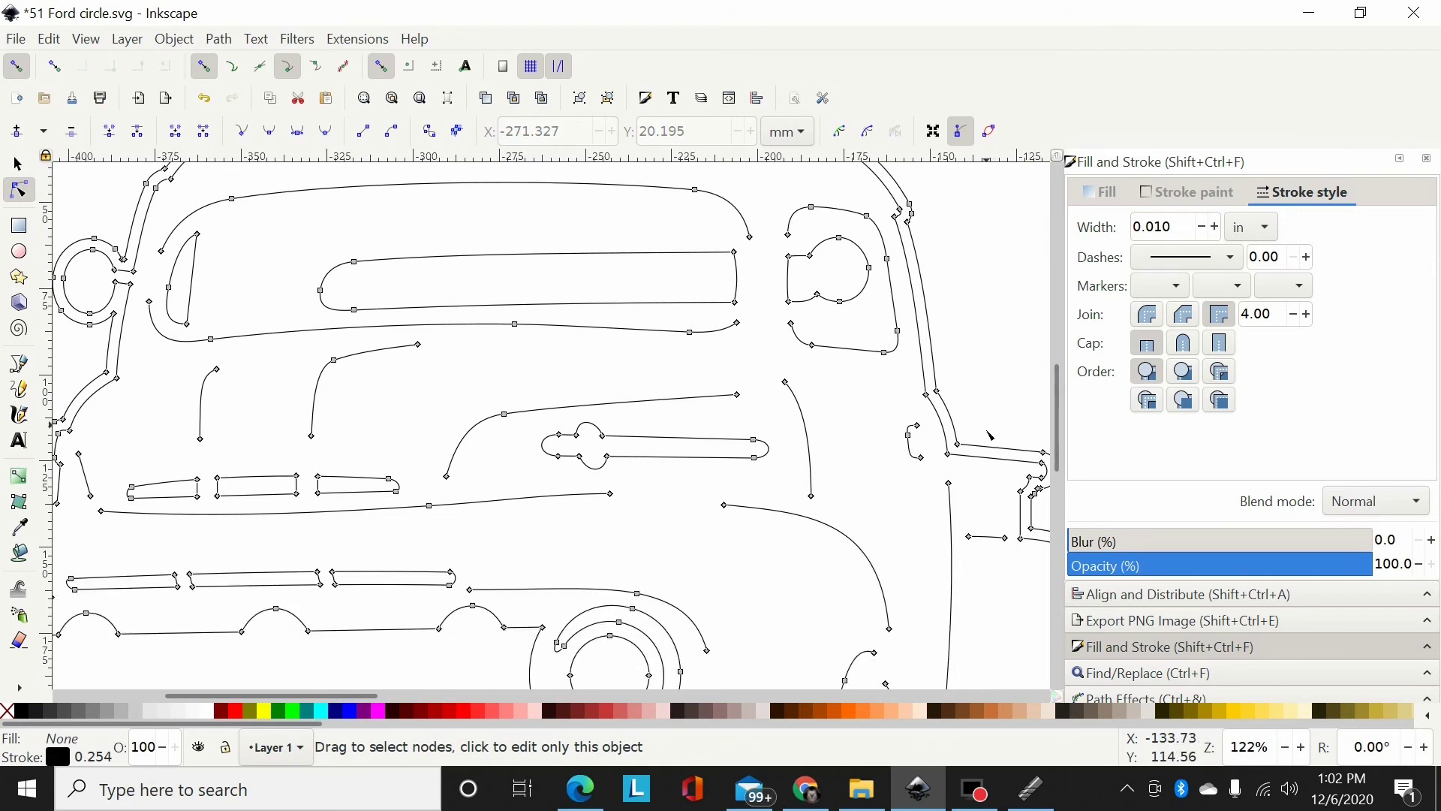
pyautogui.scroll(-2, 990, 435)
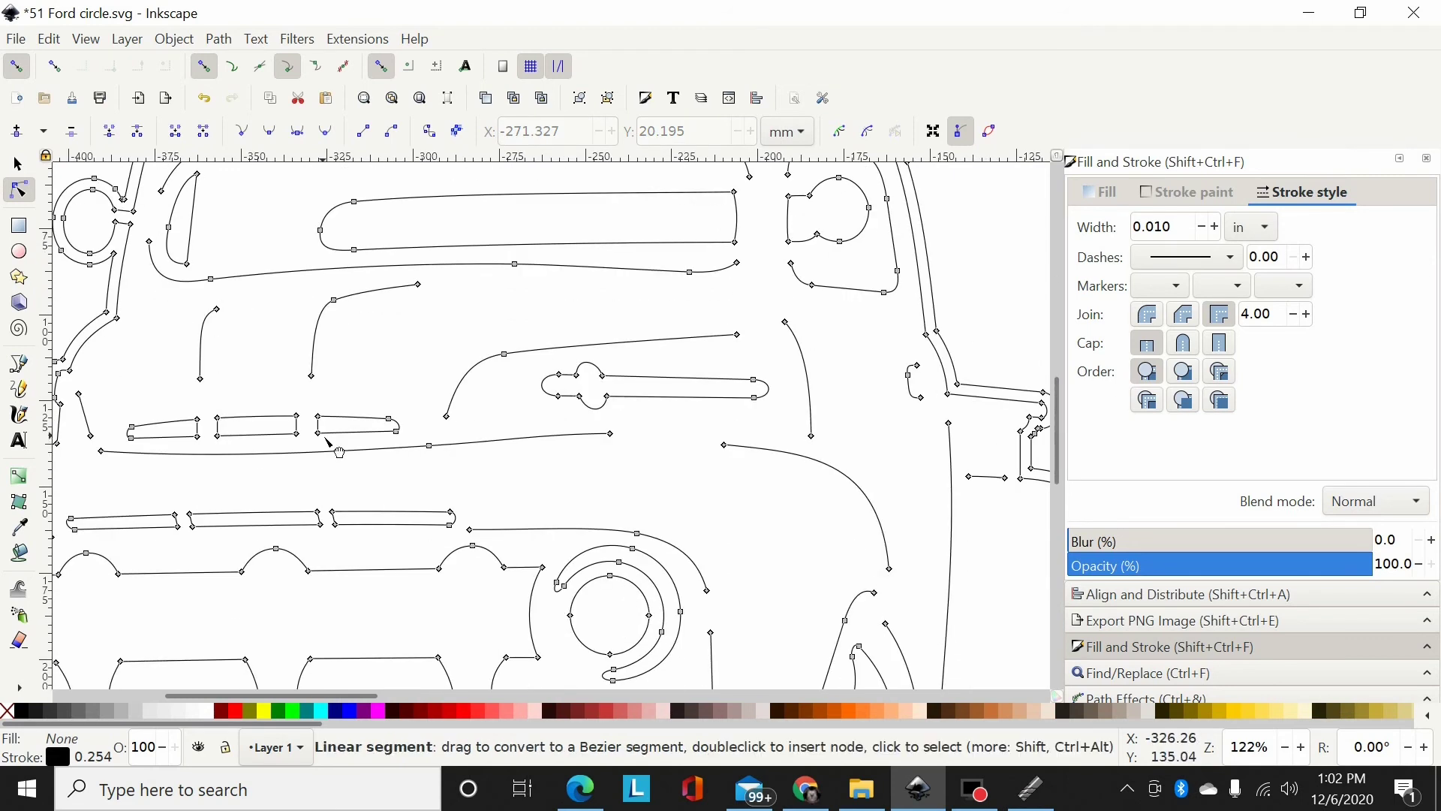
pyautogui.press('-')
pyautogui.press('-')
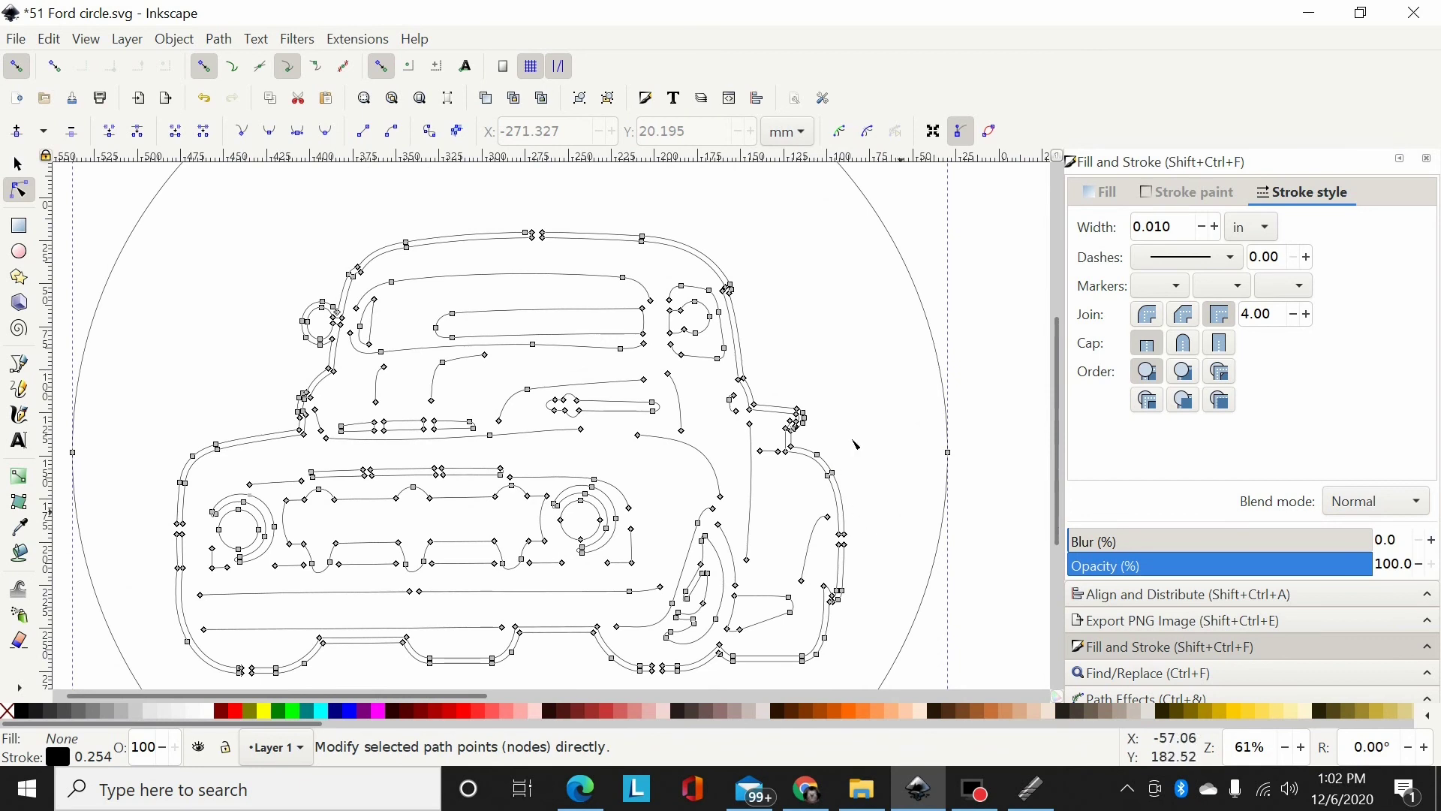
pyautogui.press('-')
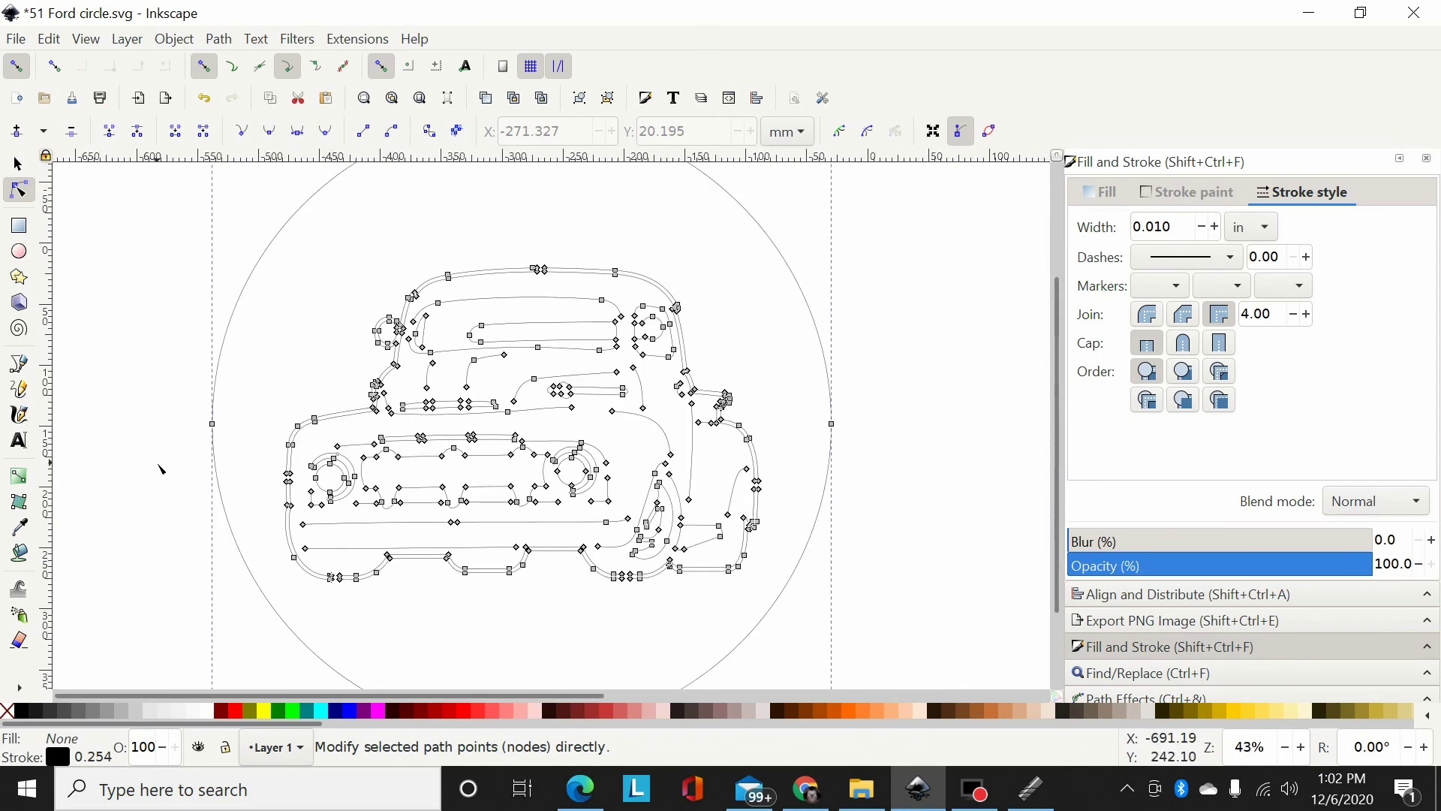
pyautogui.press('-')
# Return to the Selector tool and Save As Inkscape SVG named '51 Ford circle'
pyautogui.click(17, 163)
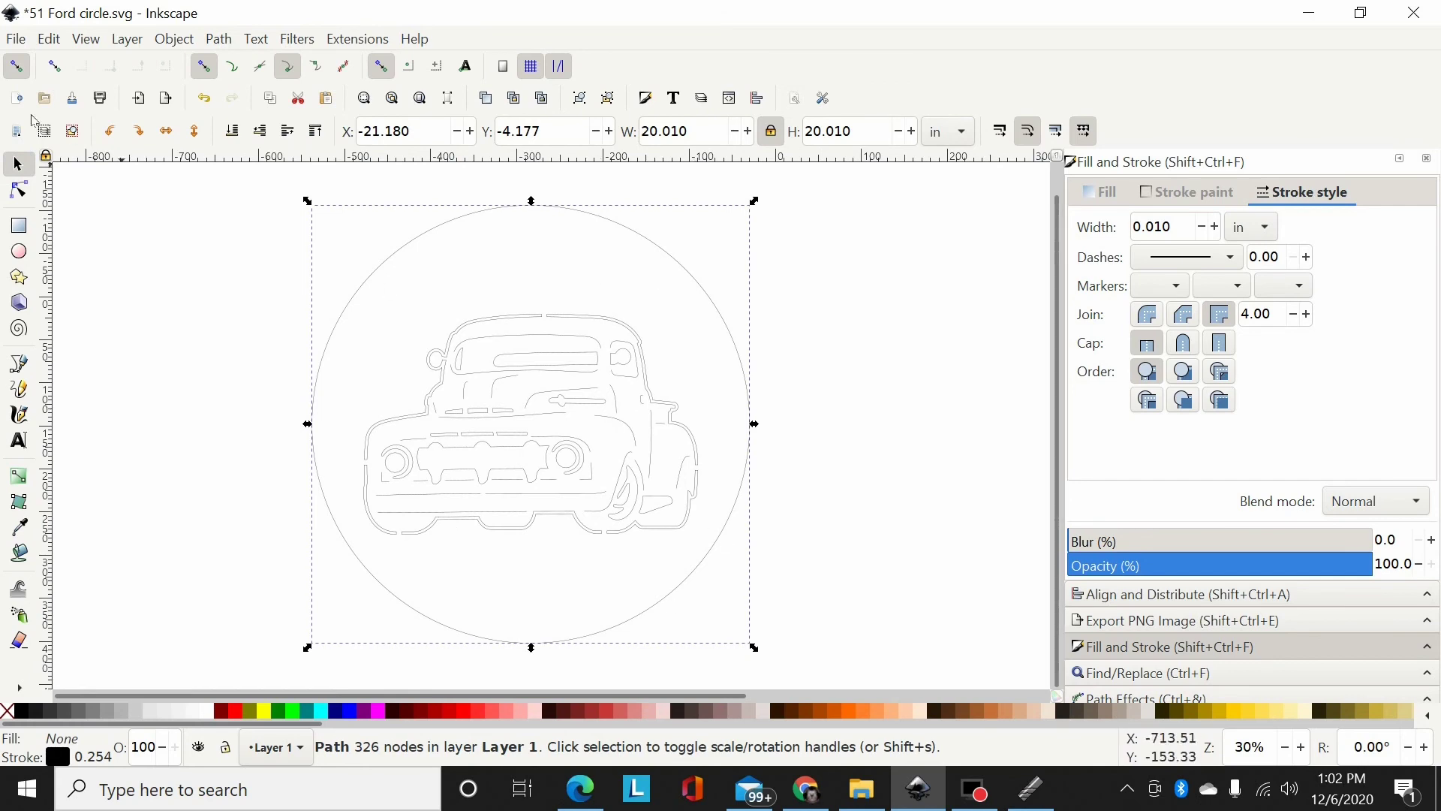
pyautogui.click(23, 41)
pyautogui.click(48, 213)
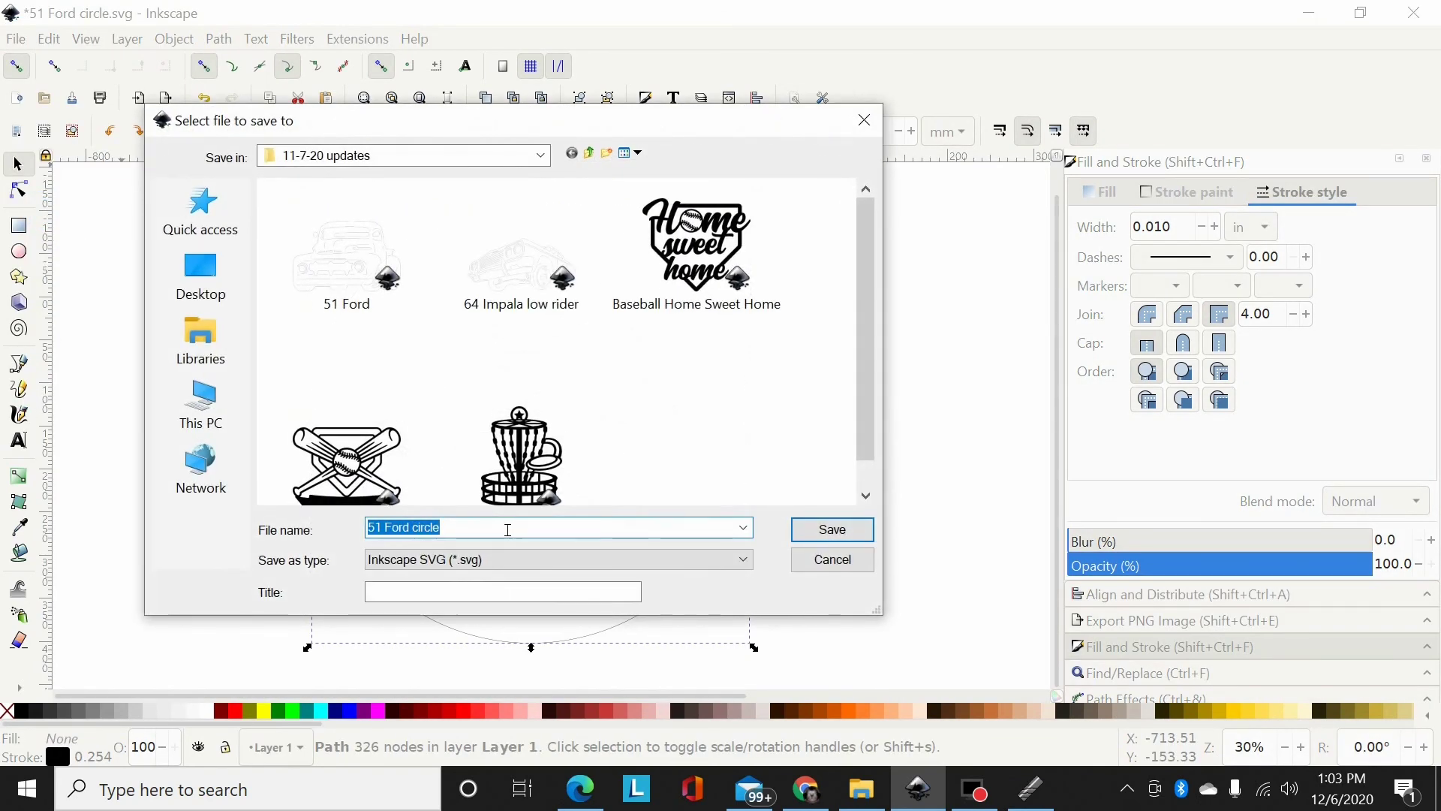
pyautogui.click(846, 535)
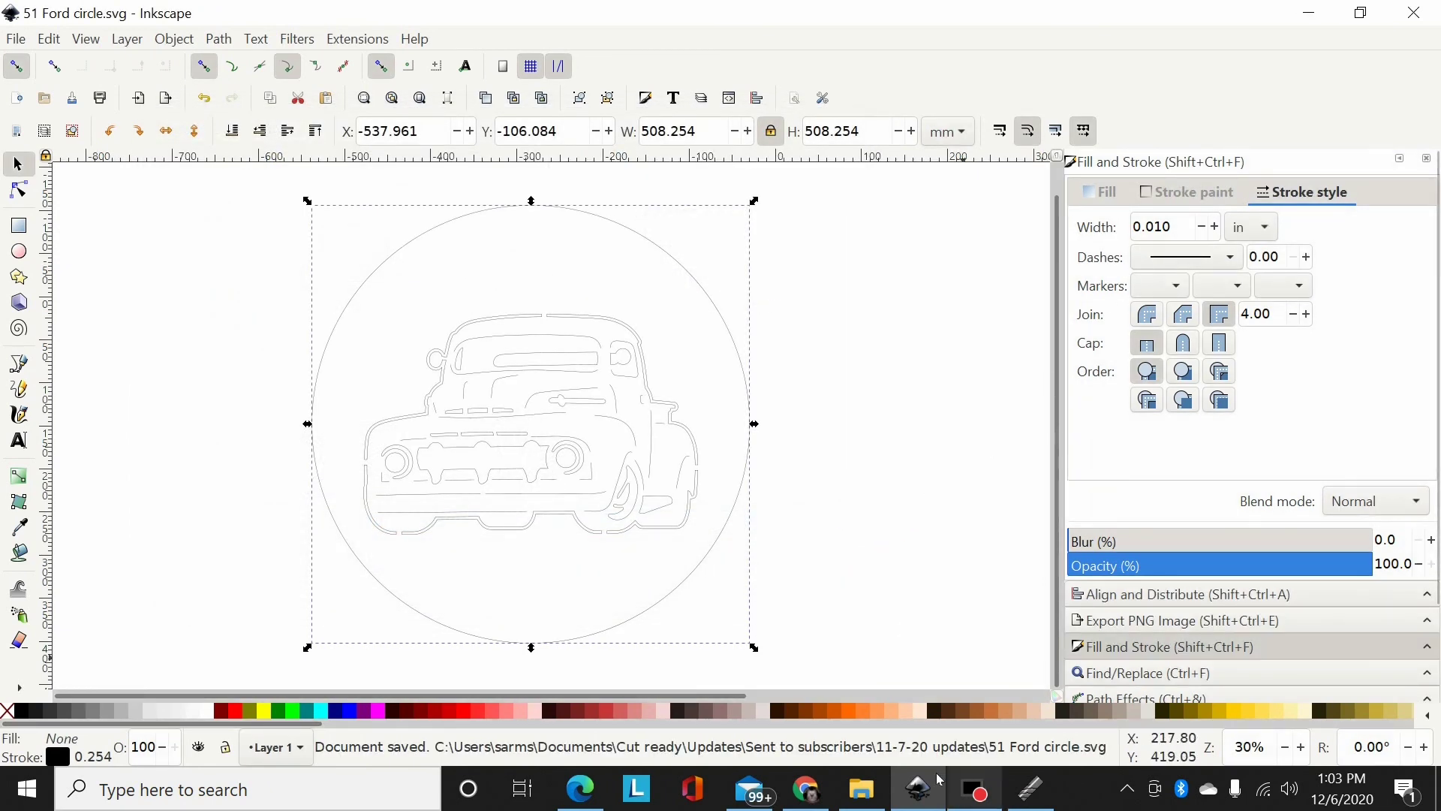
# Start a new SheetCam part and import the '51 Ford circle' SVG drawing
pyautogui.click(1030, 794)
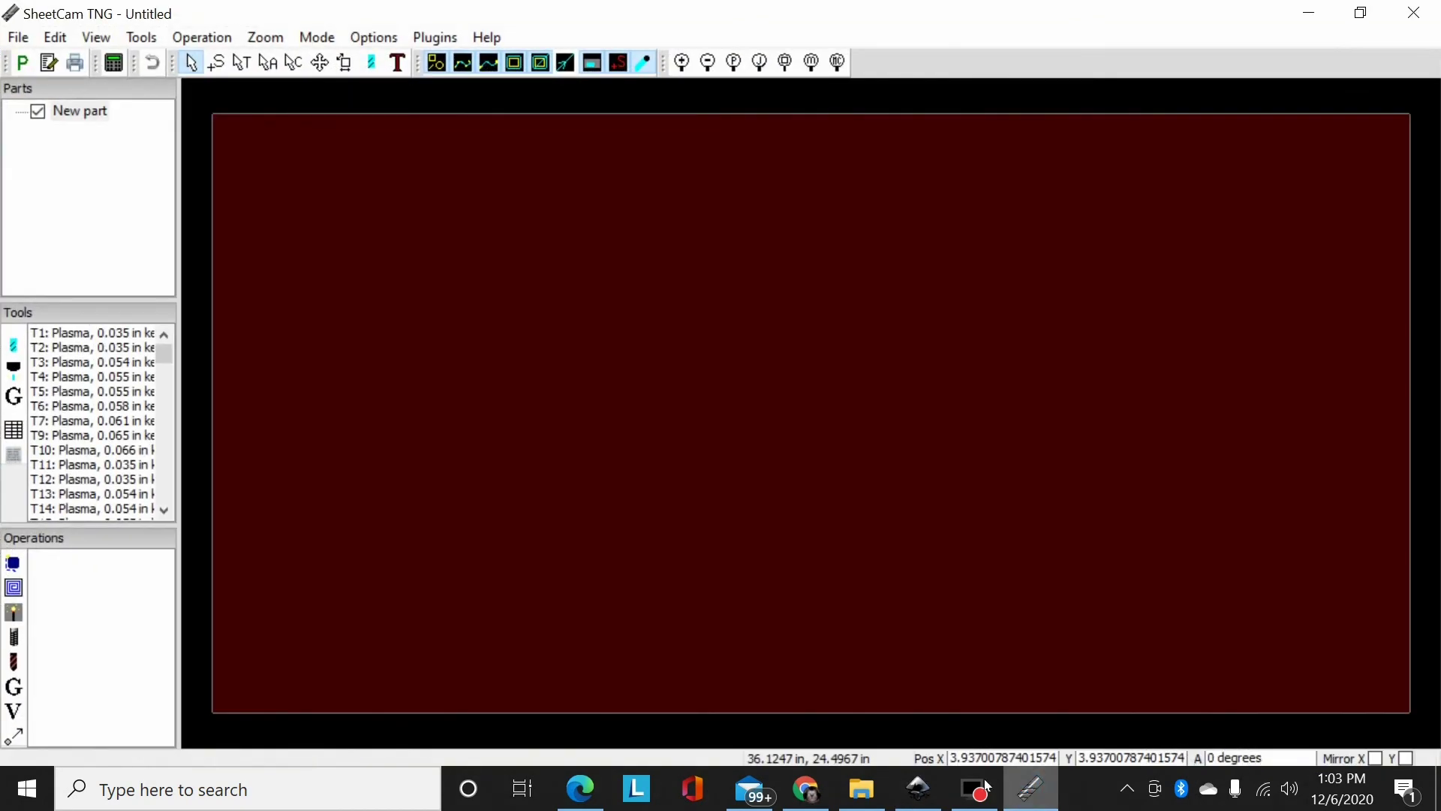
pyautogui.click(21, 40)
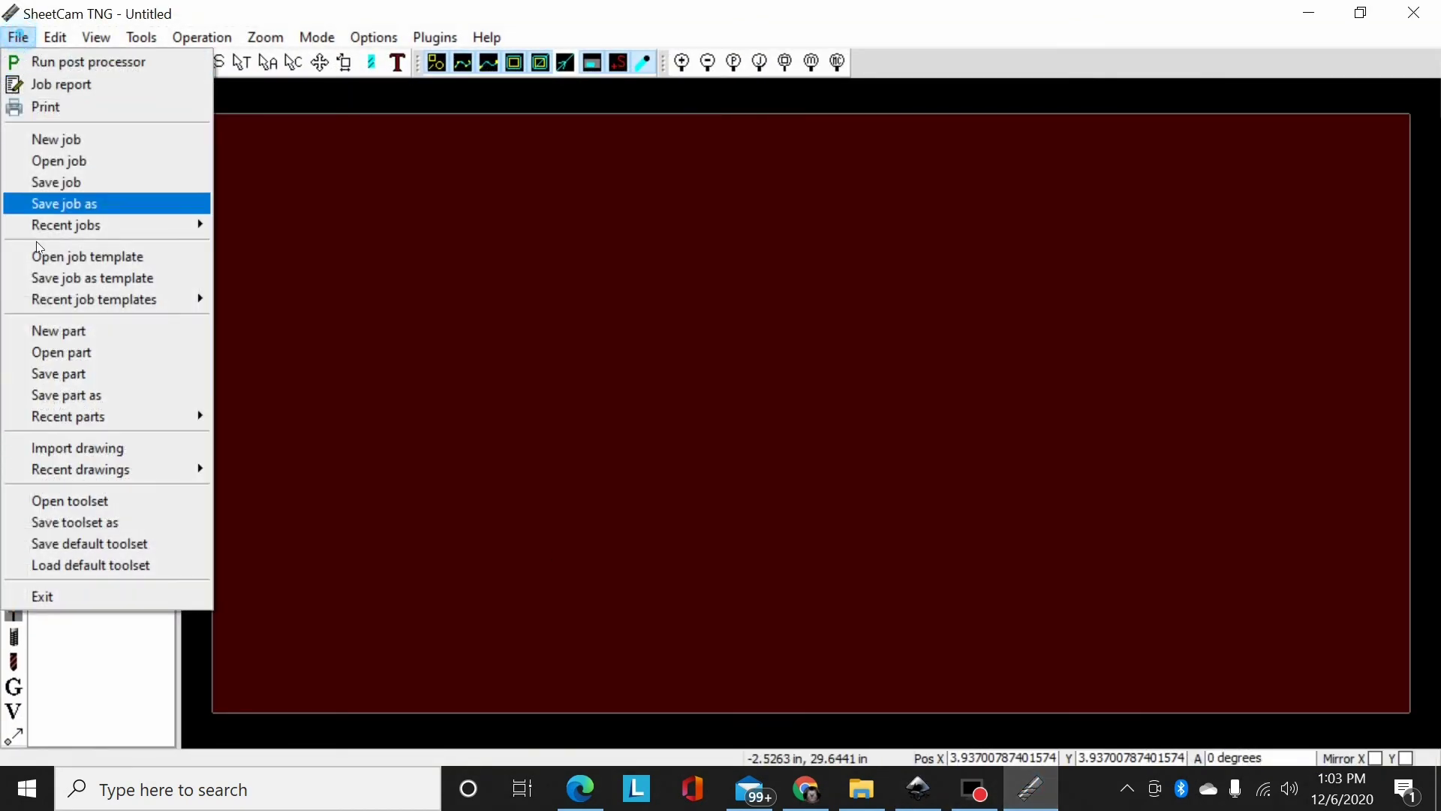
pyautogui.click(68, 339)
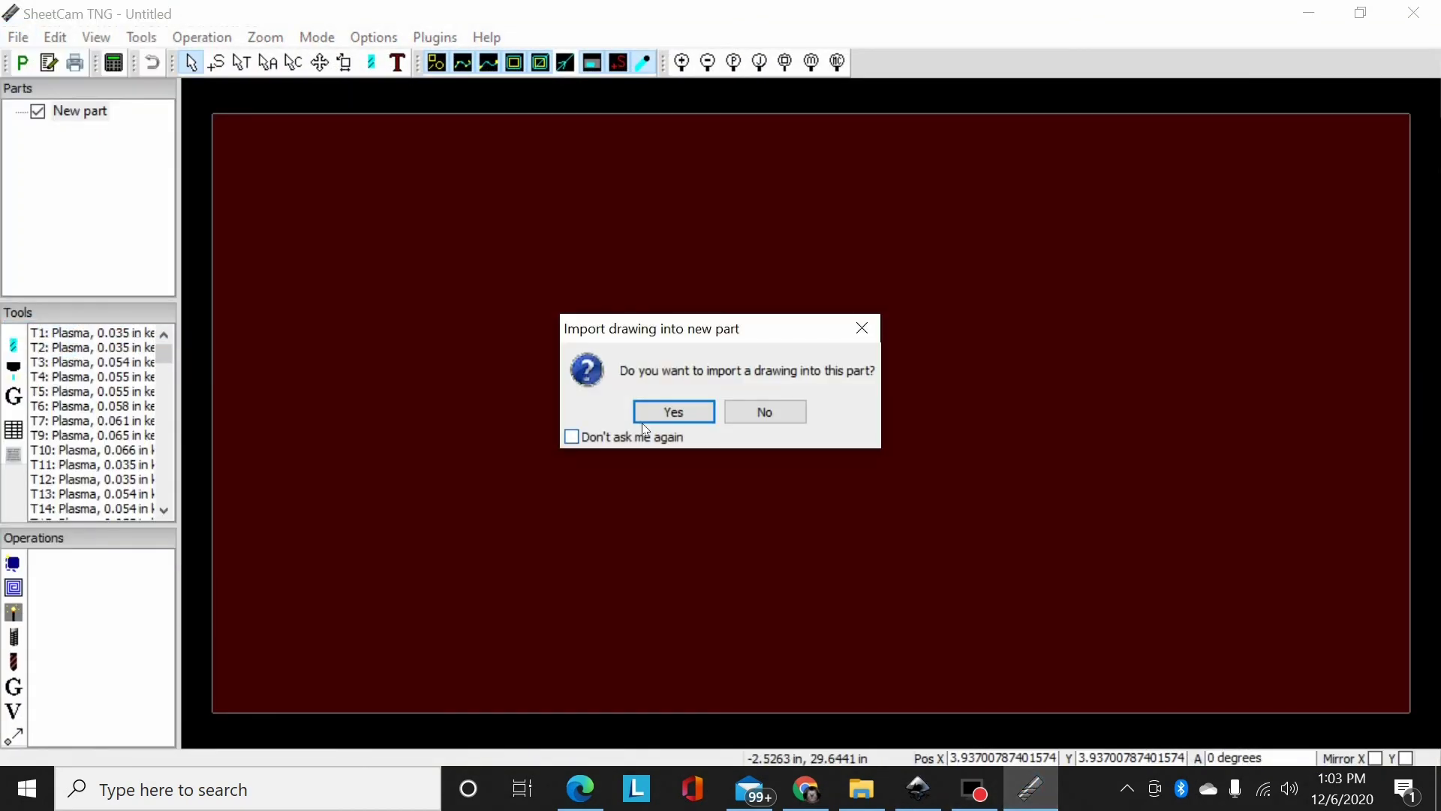
pyautogui.click(666, 411)
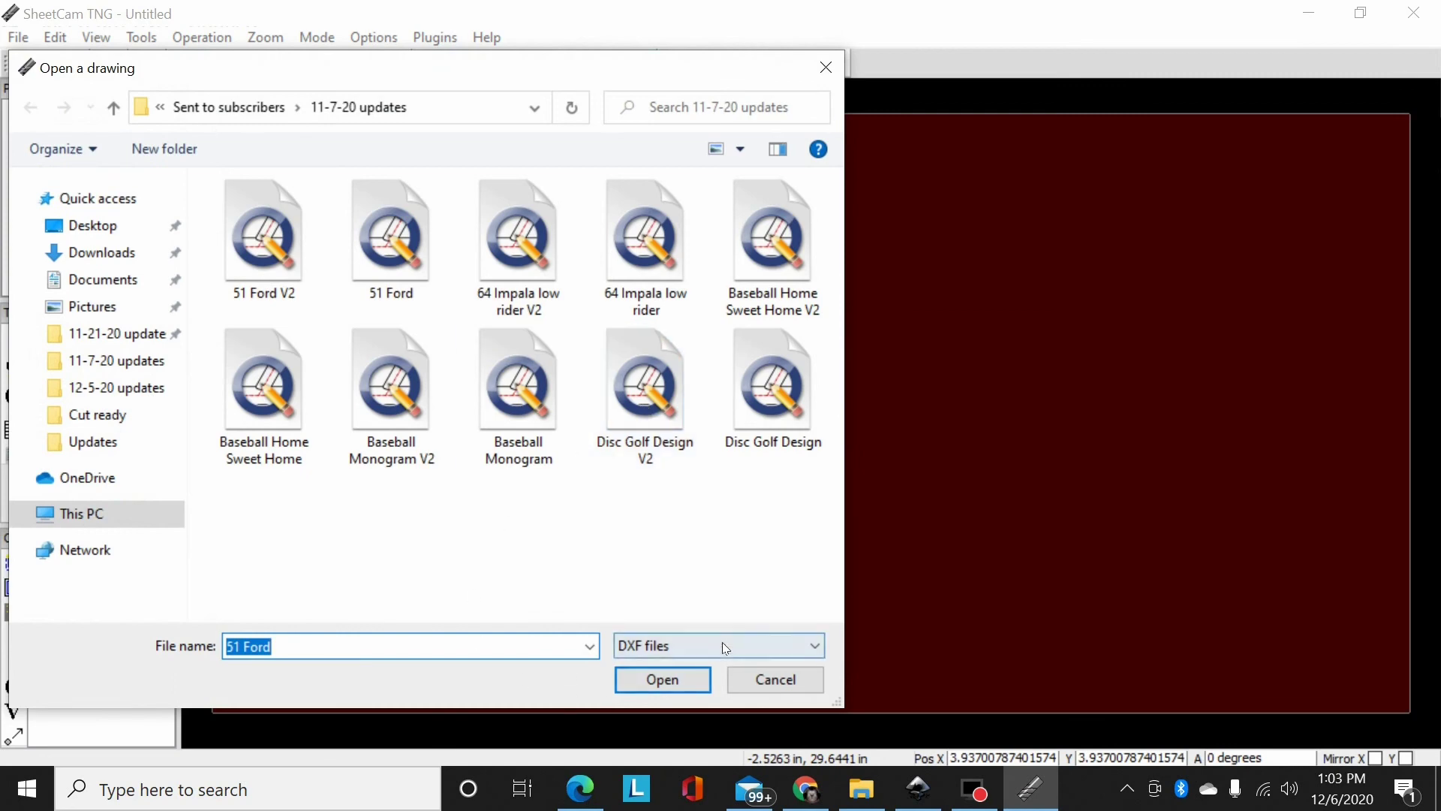
pyautogui.click(722, 645)
pyautogui.click(647, 663)
pyautogui.click(277, 254)
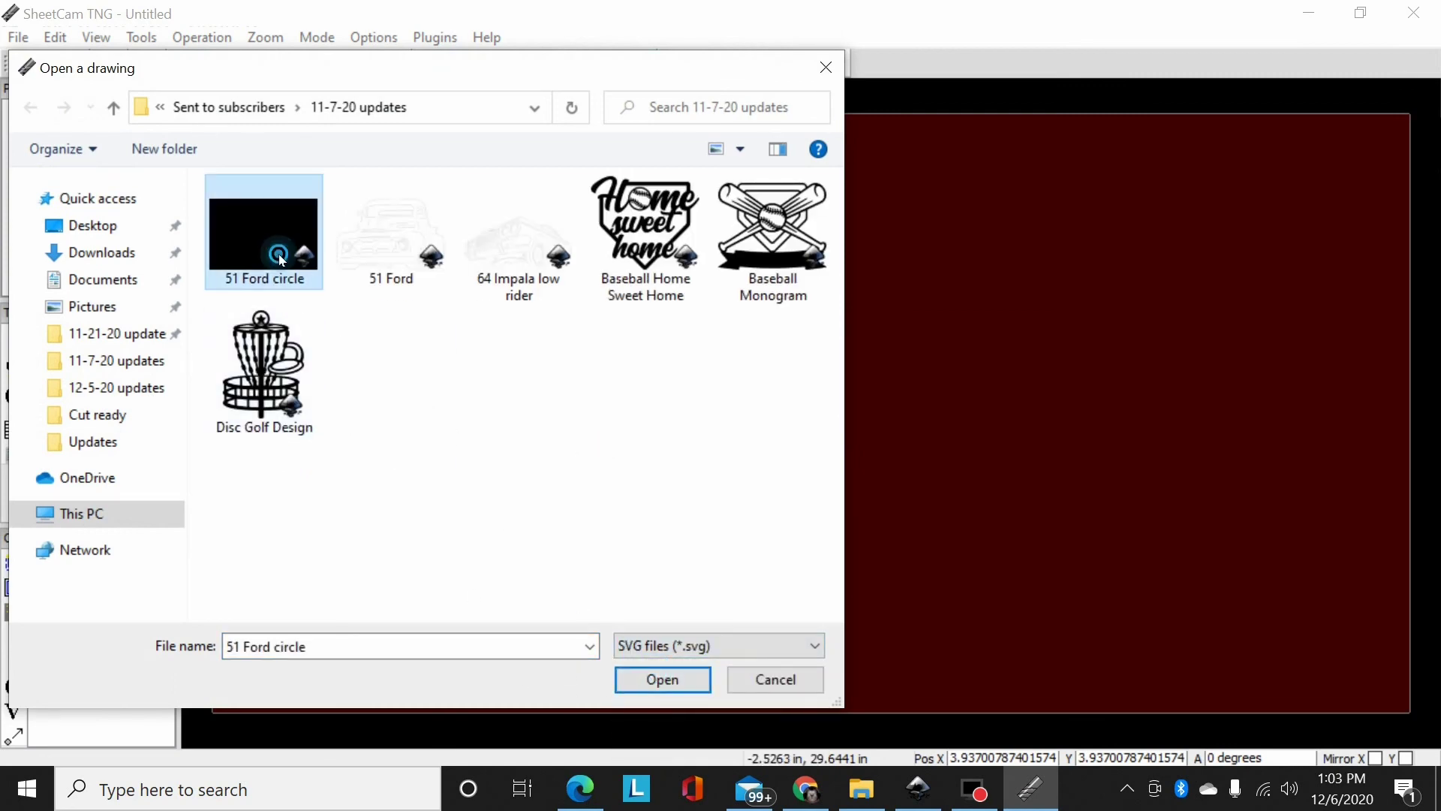
pyautogui.click(661, 678)
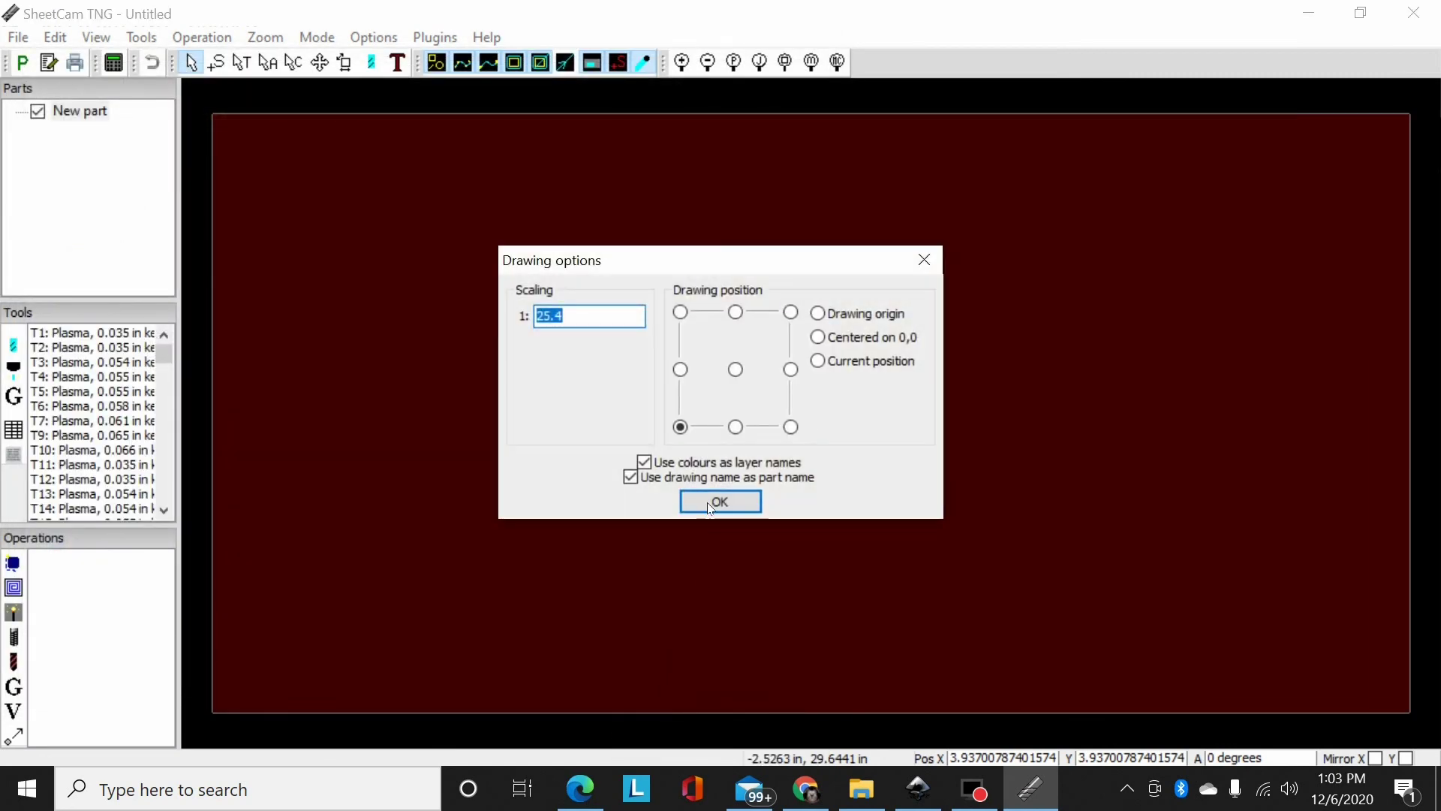
# Clear the 25.4 scaling value so the part loads at 1:1, then inspect it
pyautogui.press('BackSpace')
pyautogui.press('Return')
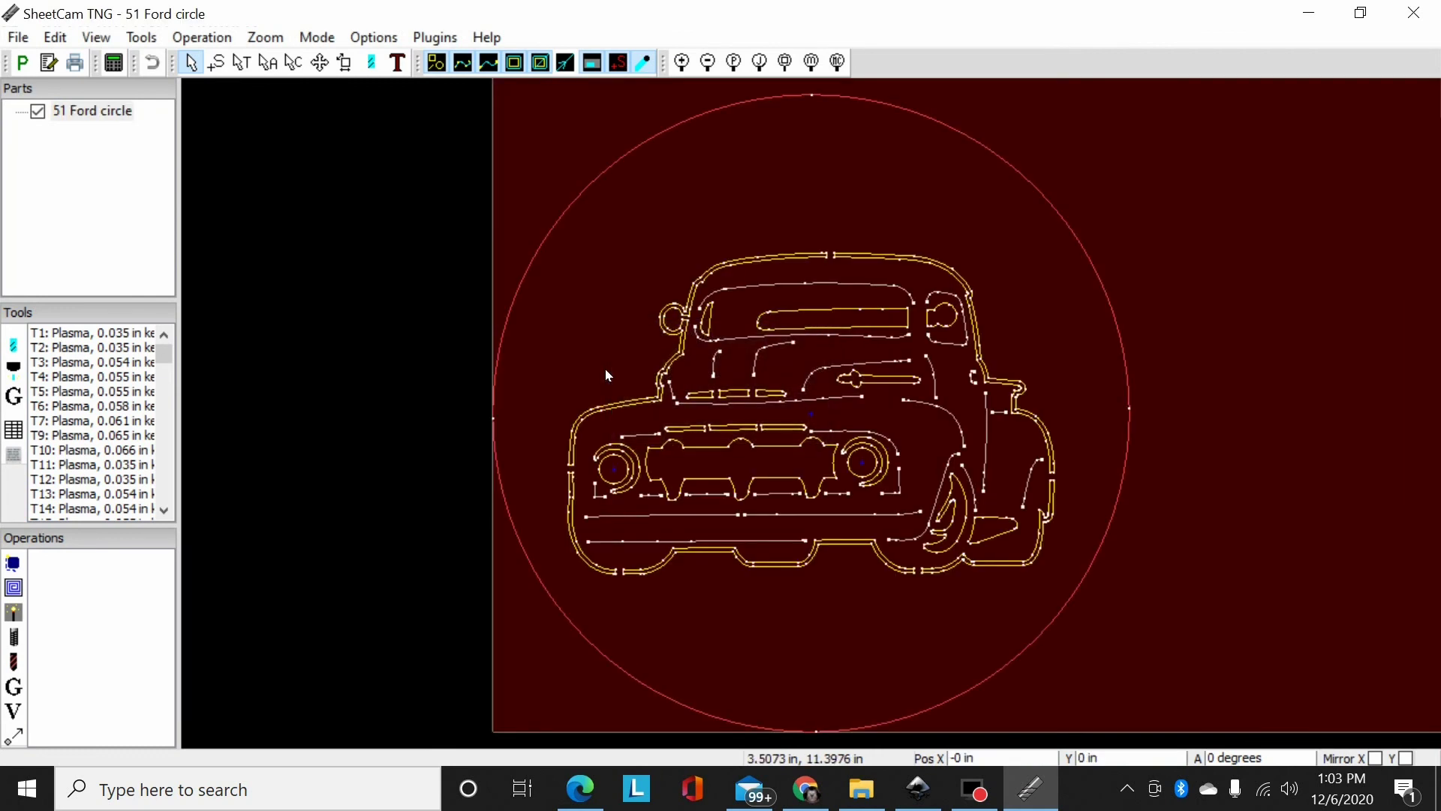
pyautogui.scroll(2, 835, 390)
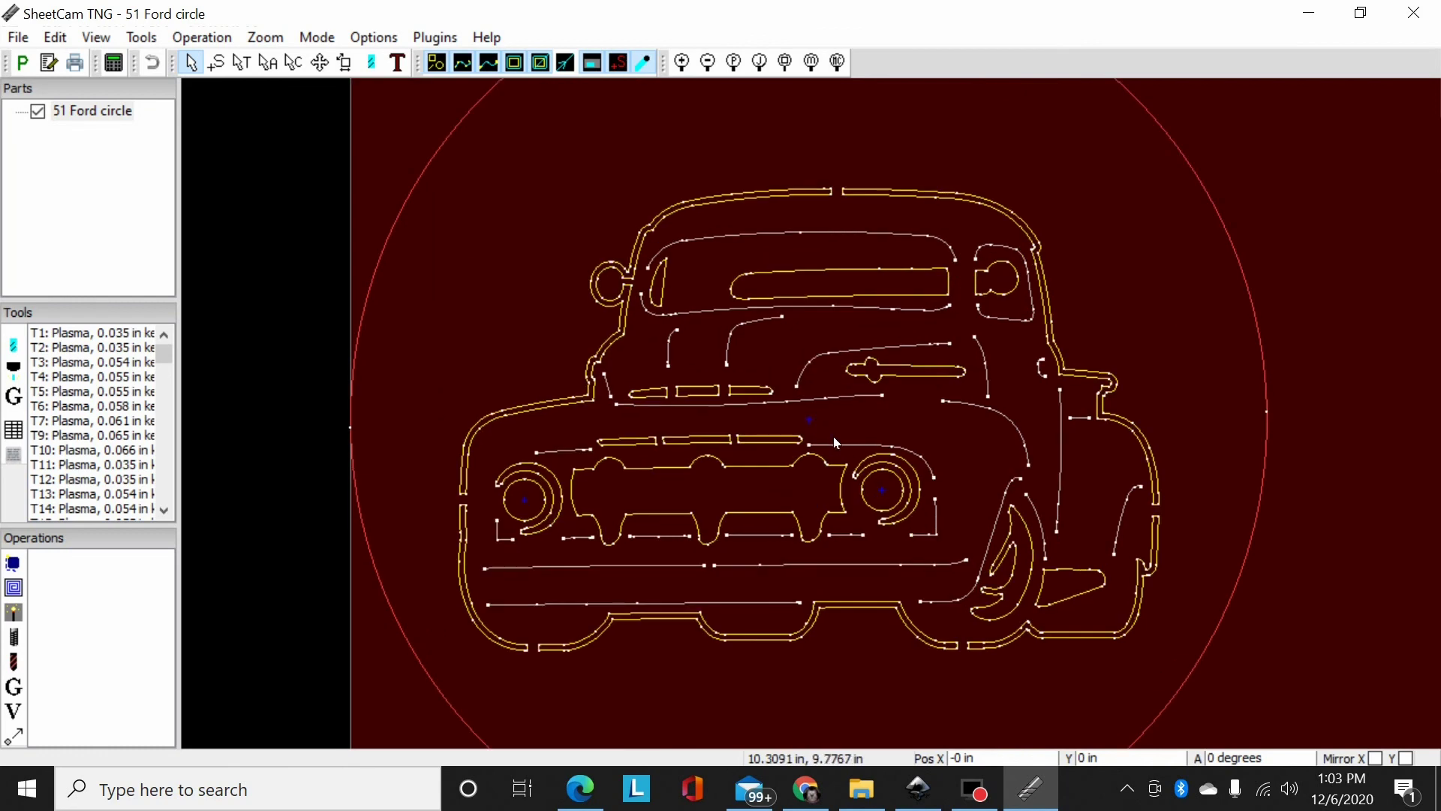
pyautogui.scroll(-1, 919, 412)
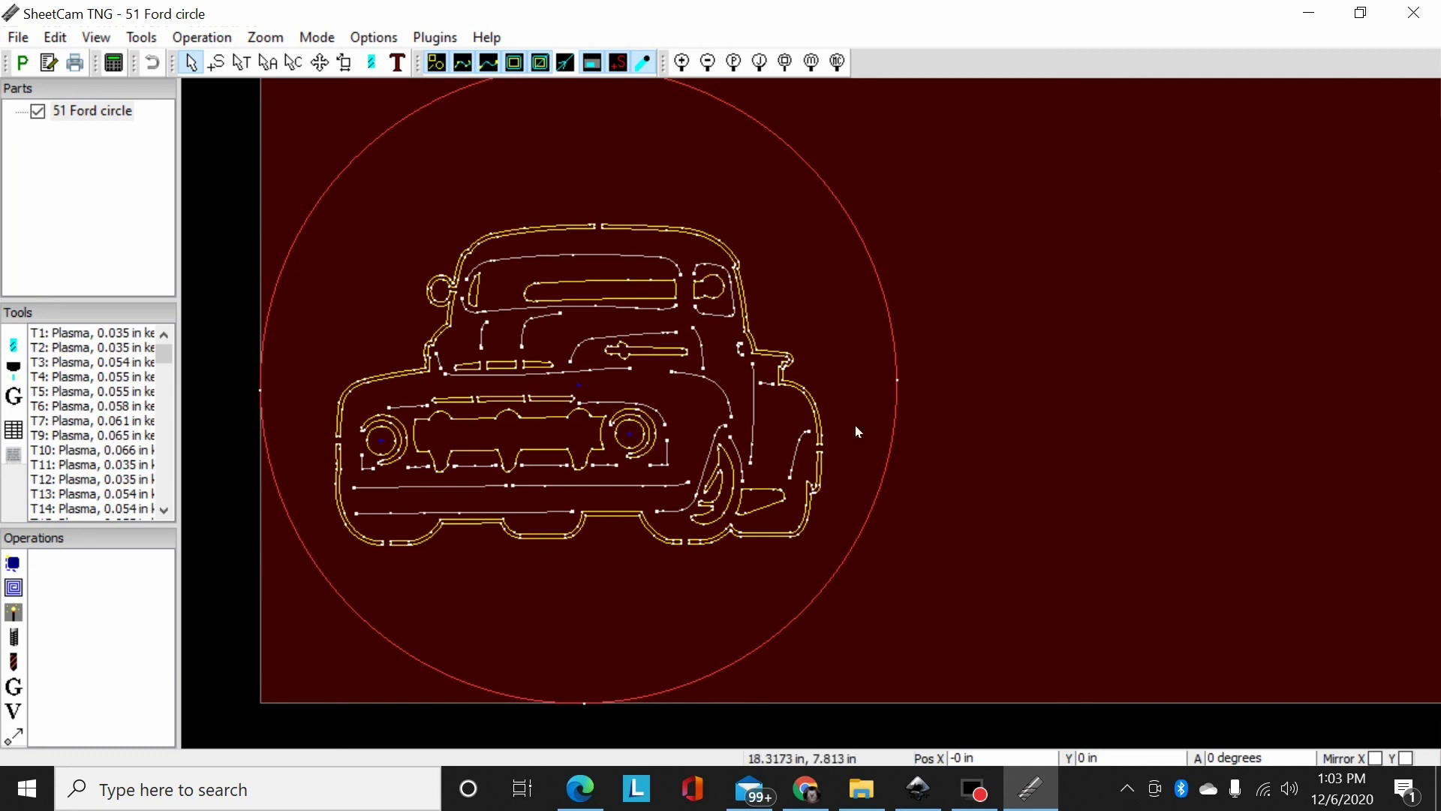
pyautogui.scroll(-2, 492, 265)
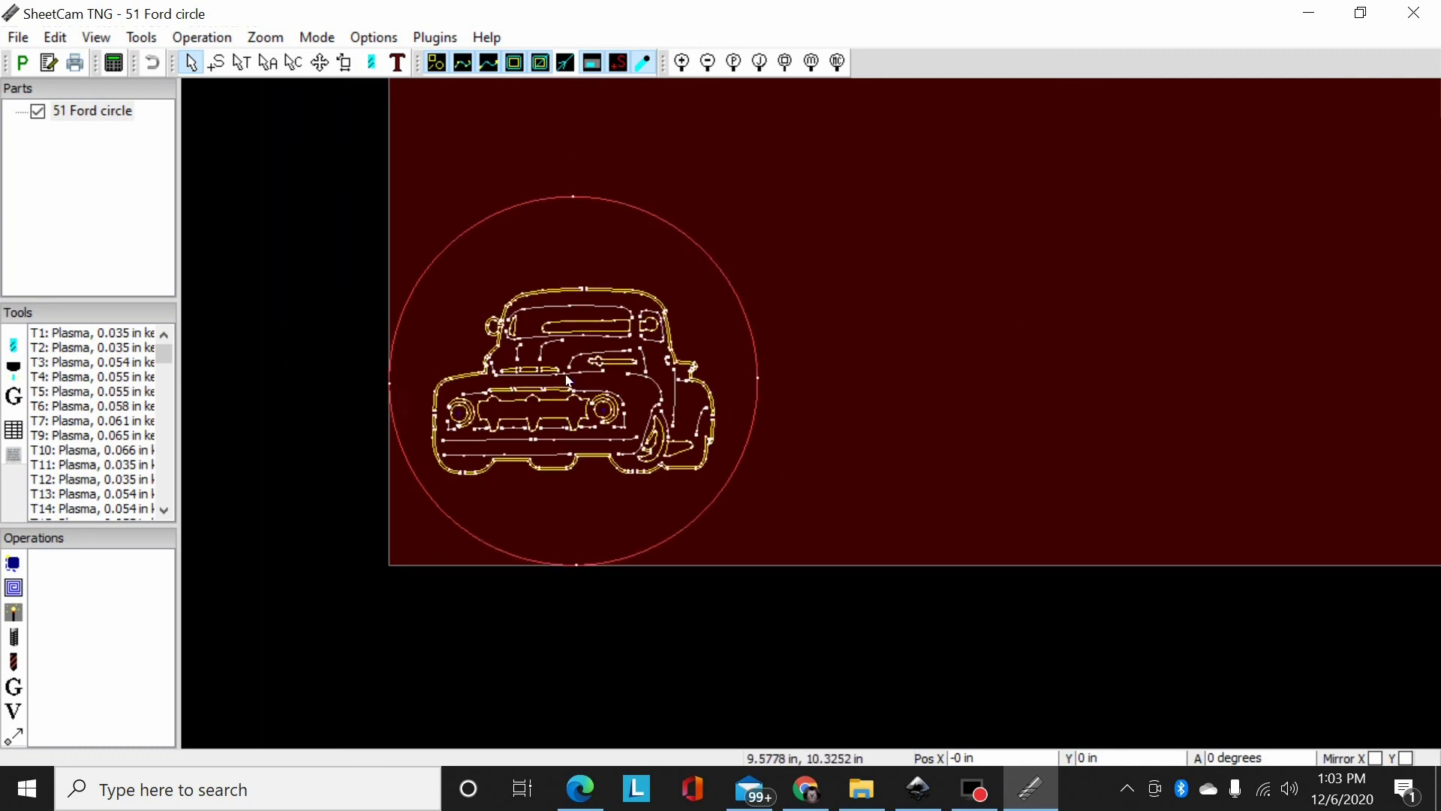
pyautogui.scroll(5, 566, 372)
pyautogui.scroll(-5, 623, 355)
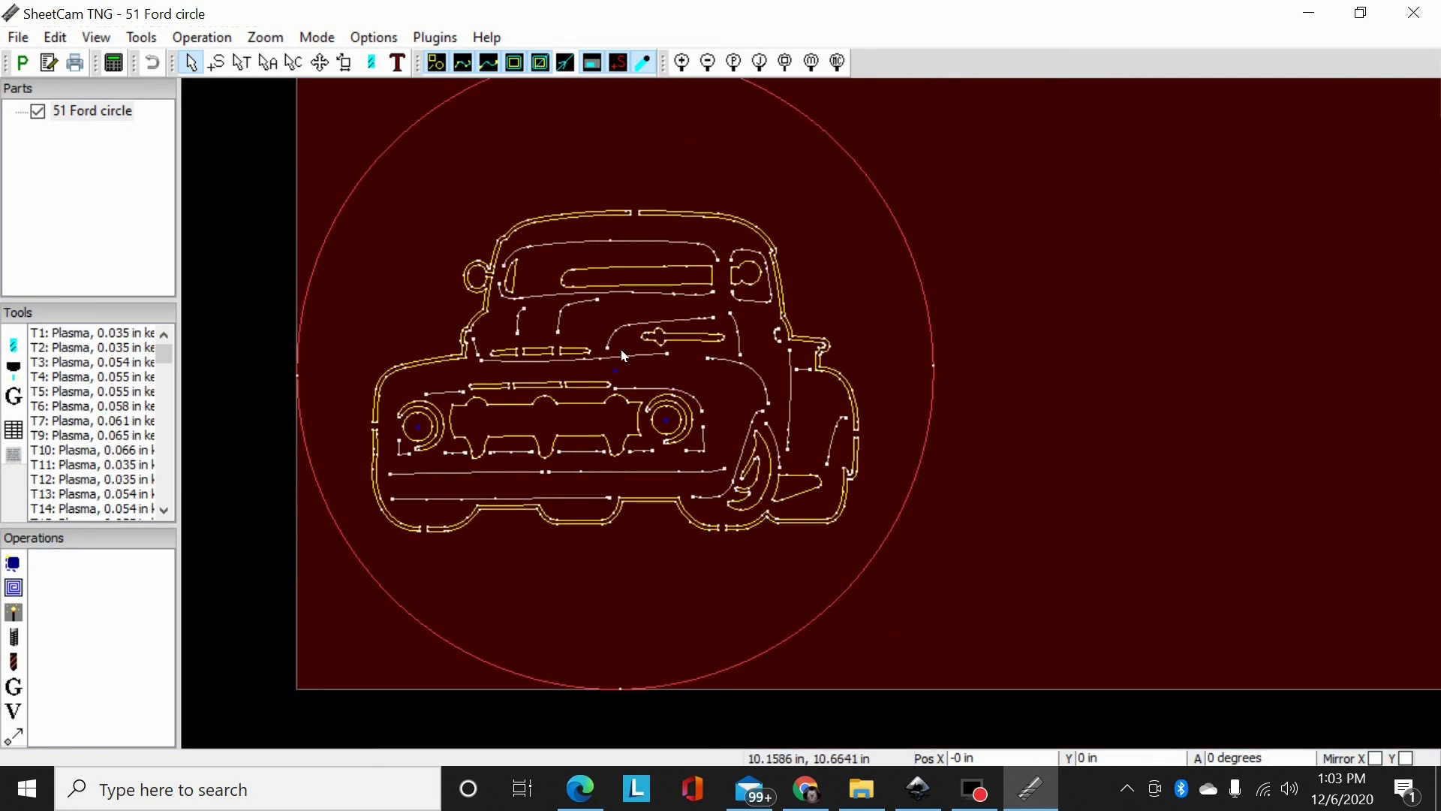